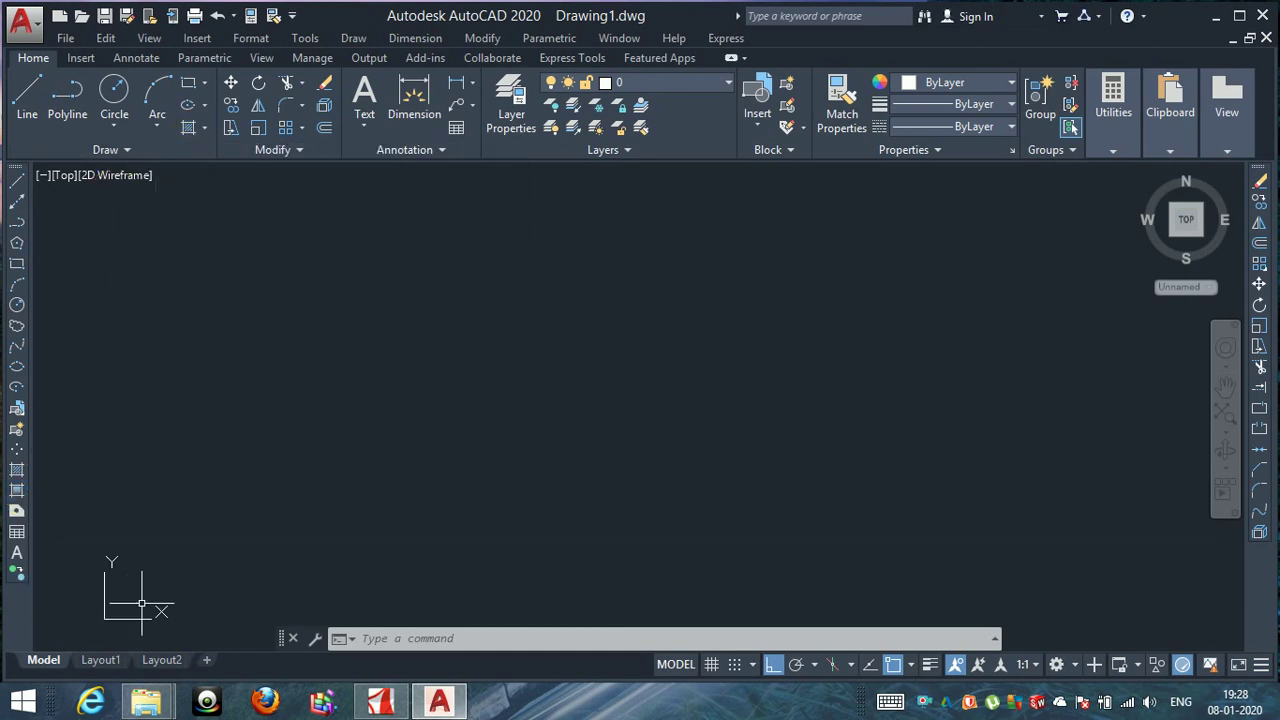
Cancel the stray hatch, then draw a wide rectangle left of centre with REC.
left_click(18, 472)
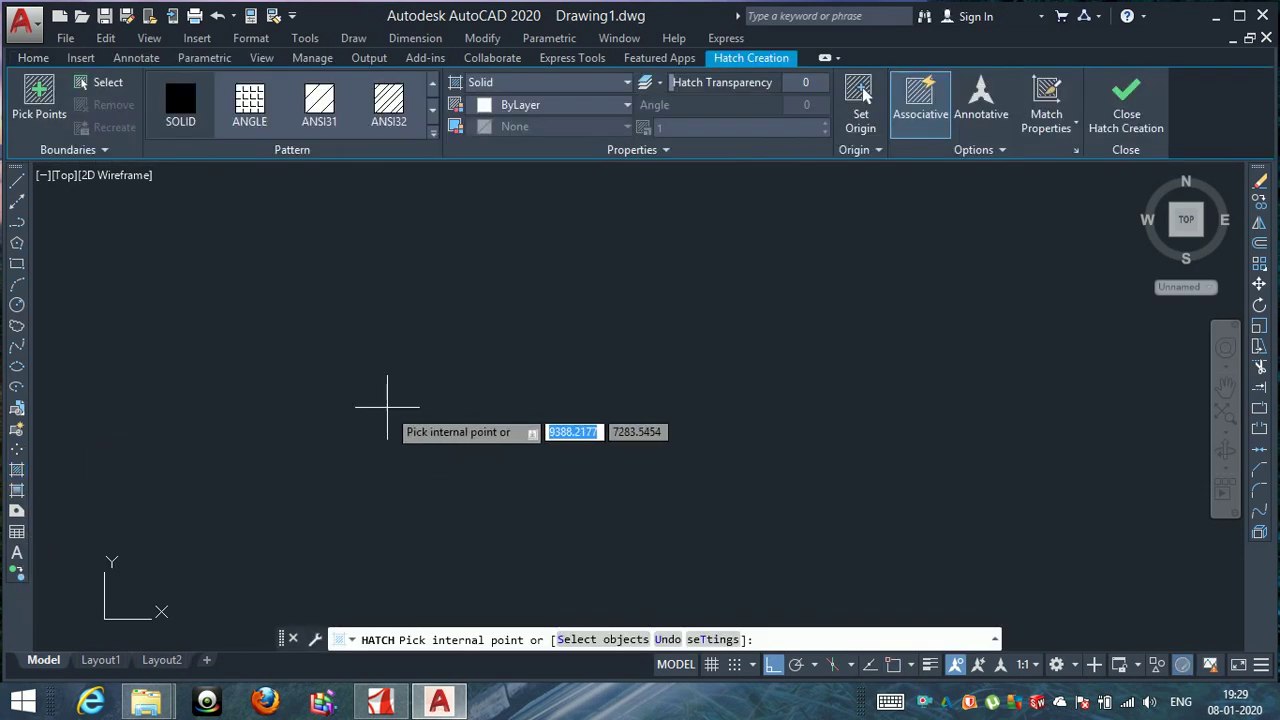
key("Escape")
key("Escape")
key("Escape")
key("Escape")
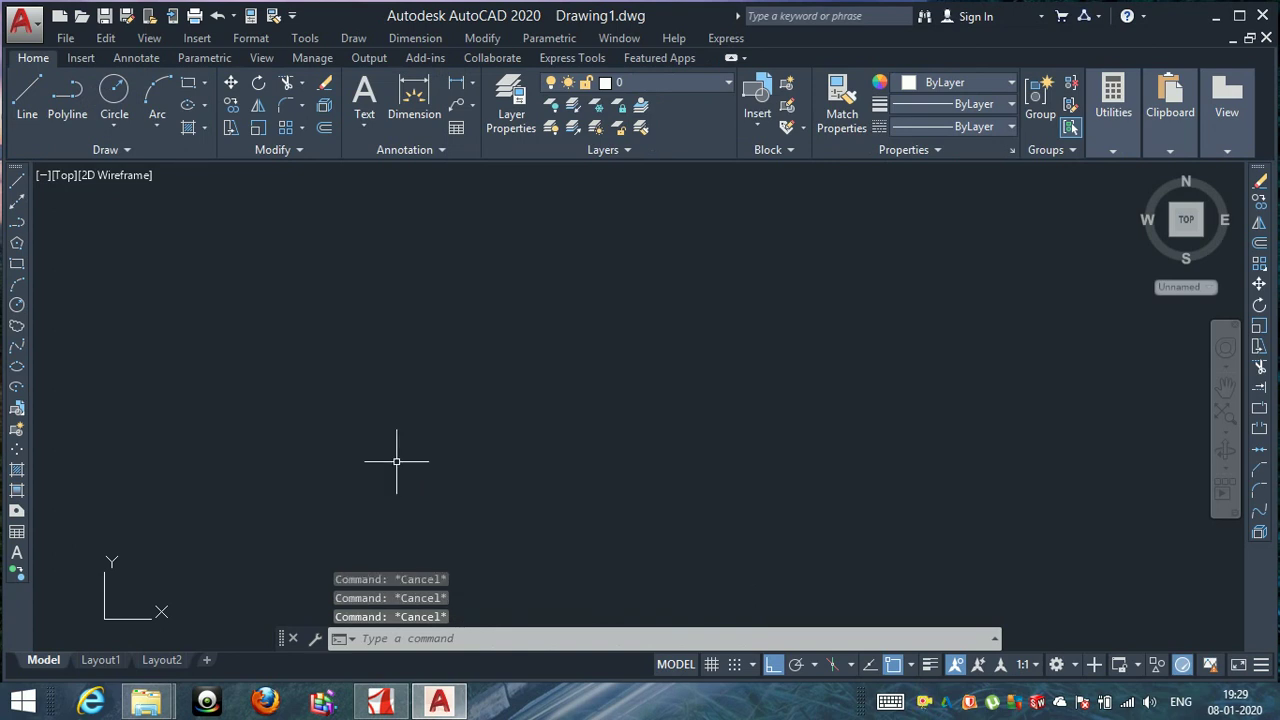
type("re")
type("c")
key("Return")
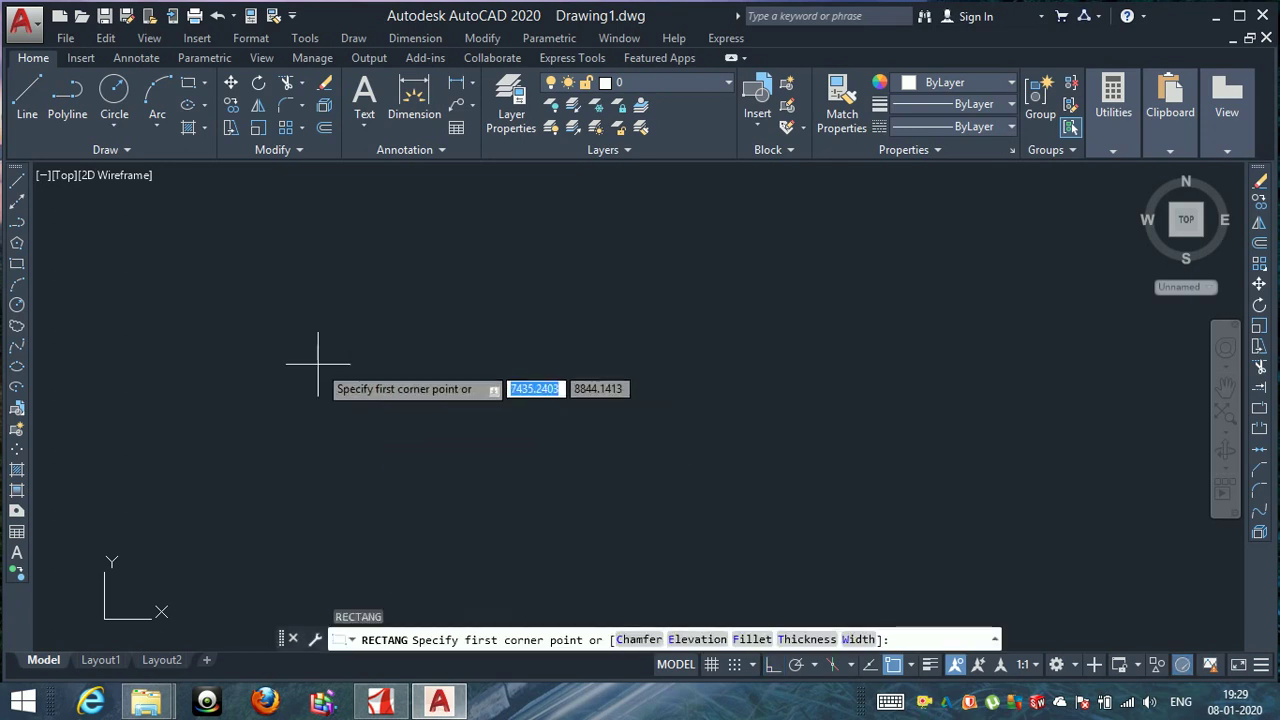
left_click(318, 364)
left_click(546, 447)
key("Escape")
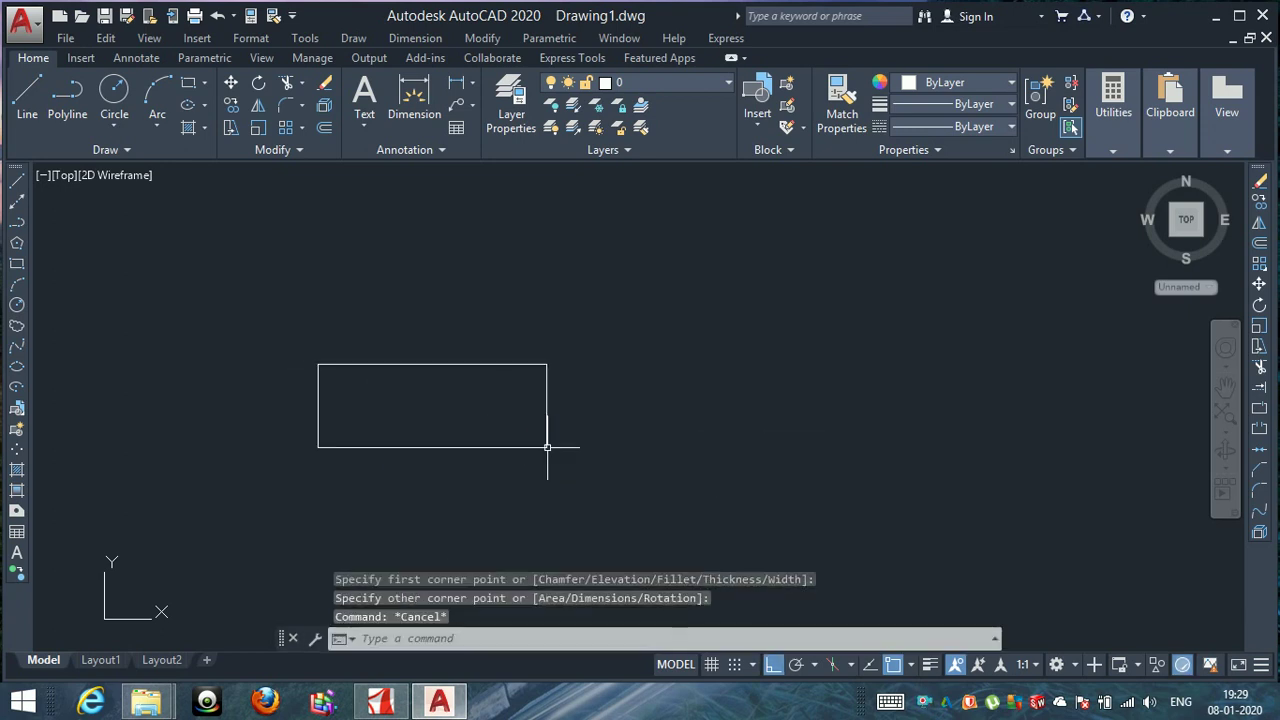
key("Escape")
key("Escape")
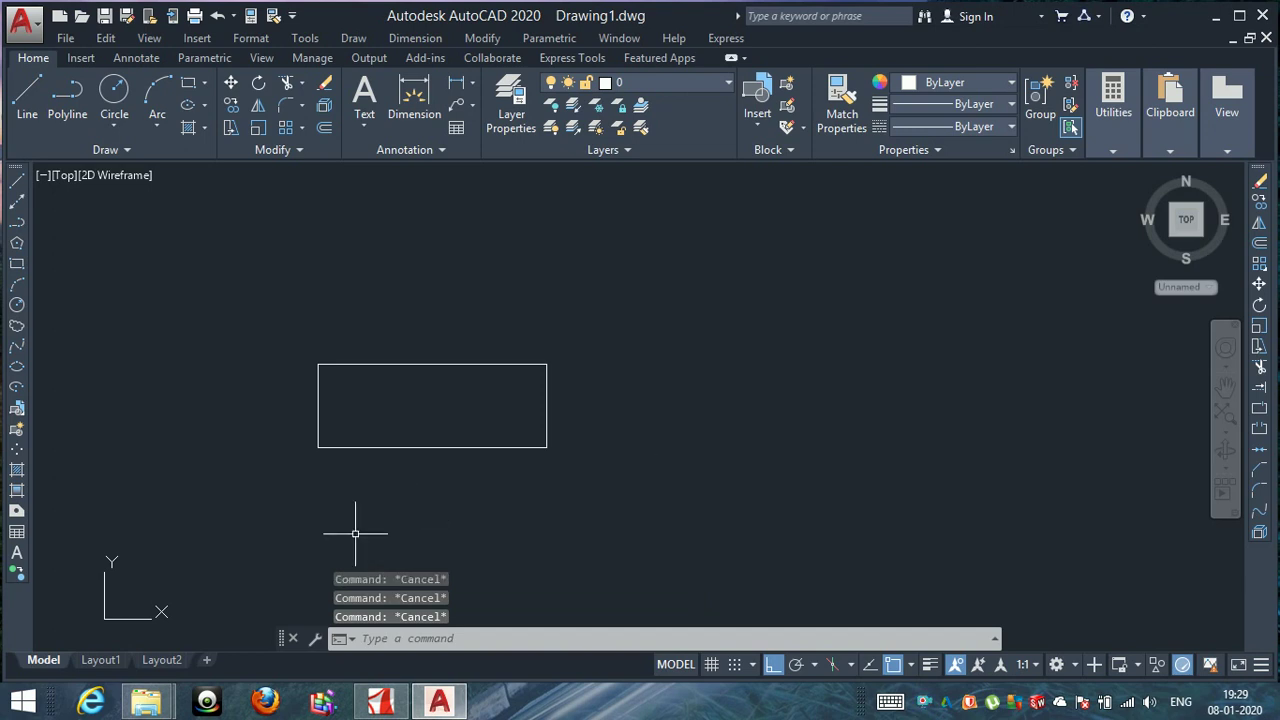
left_click(16, 472)
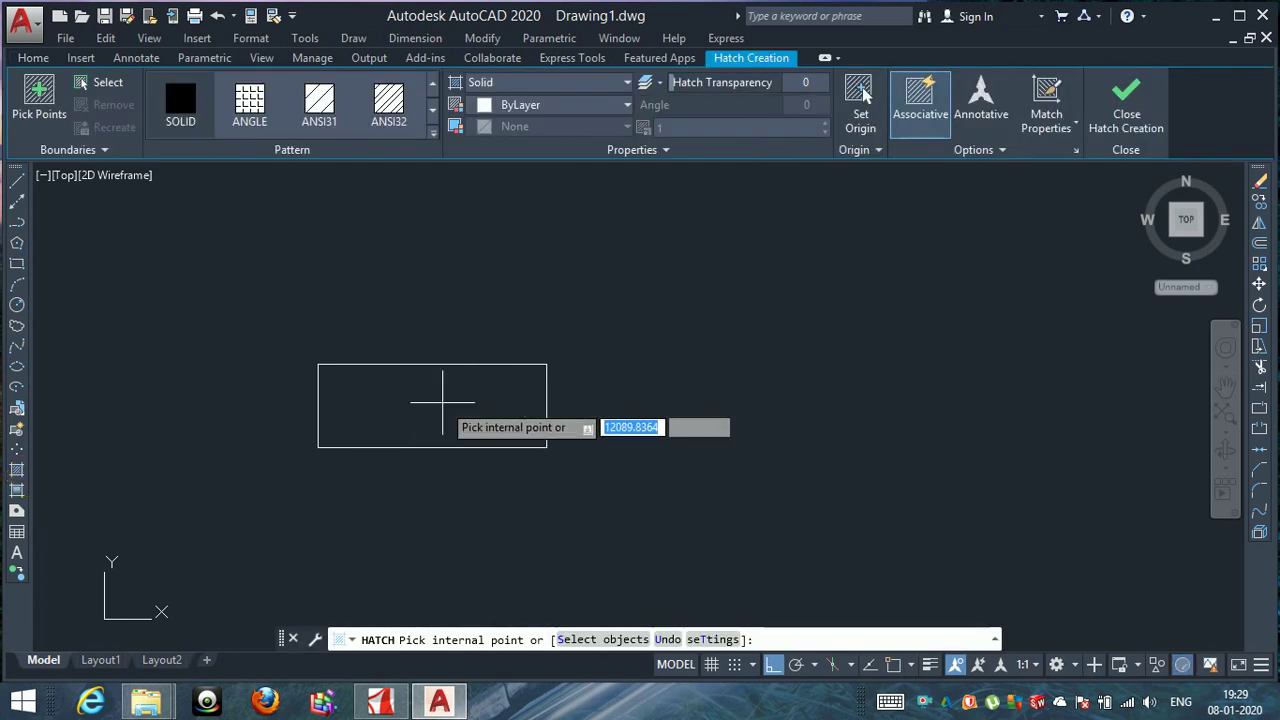
left_click(428, 411)
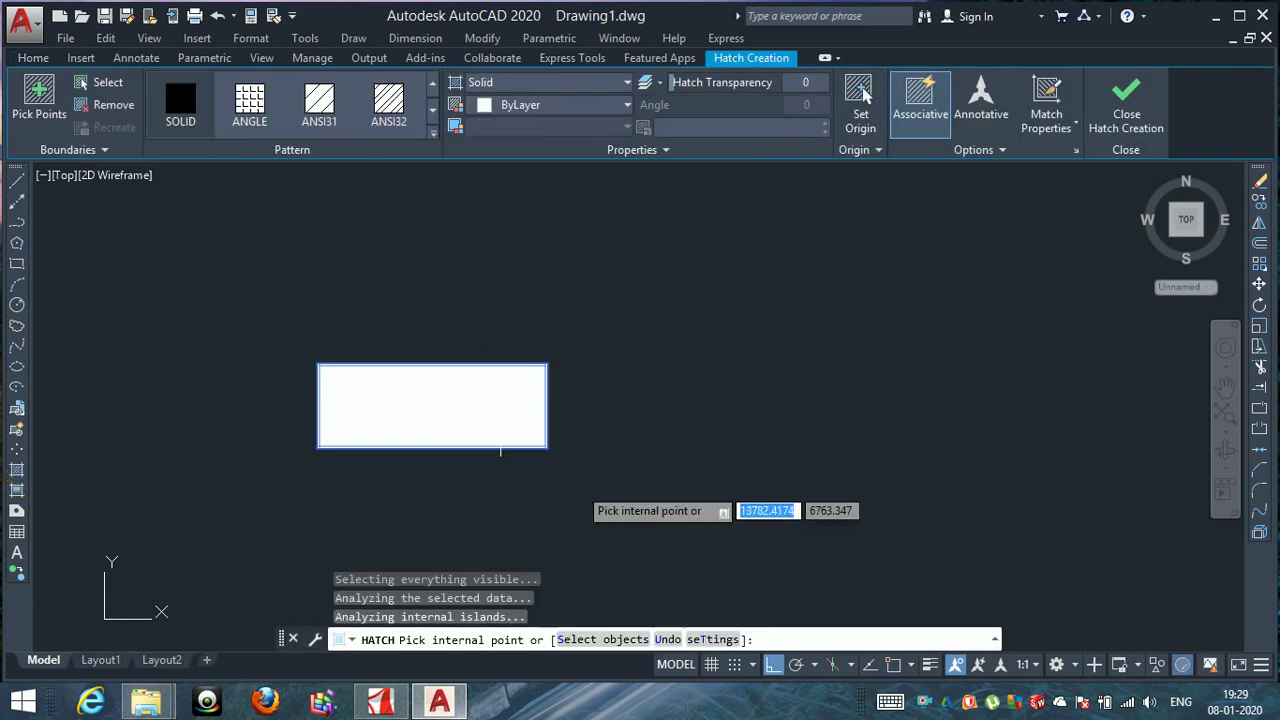
key("Escape")
key("Escape")
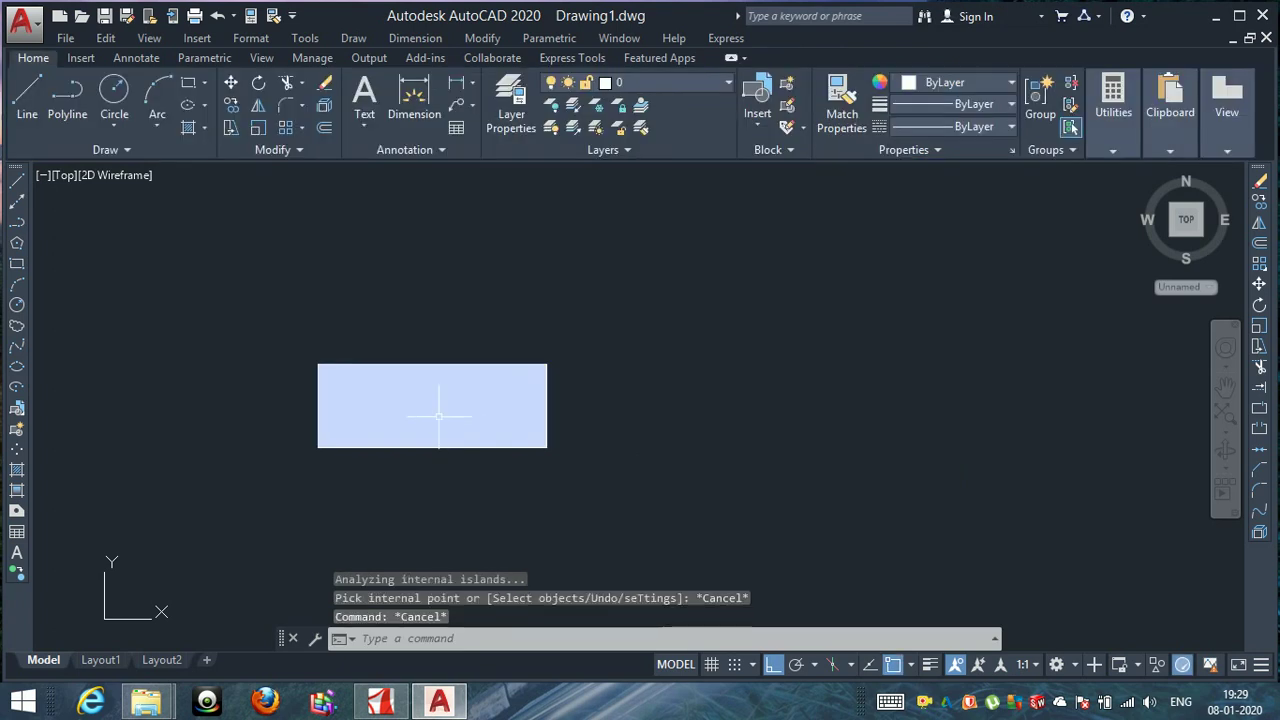
left_click(401, 392)
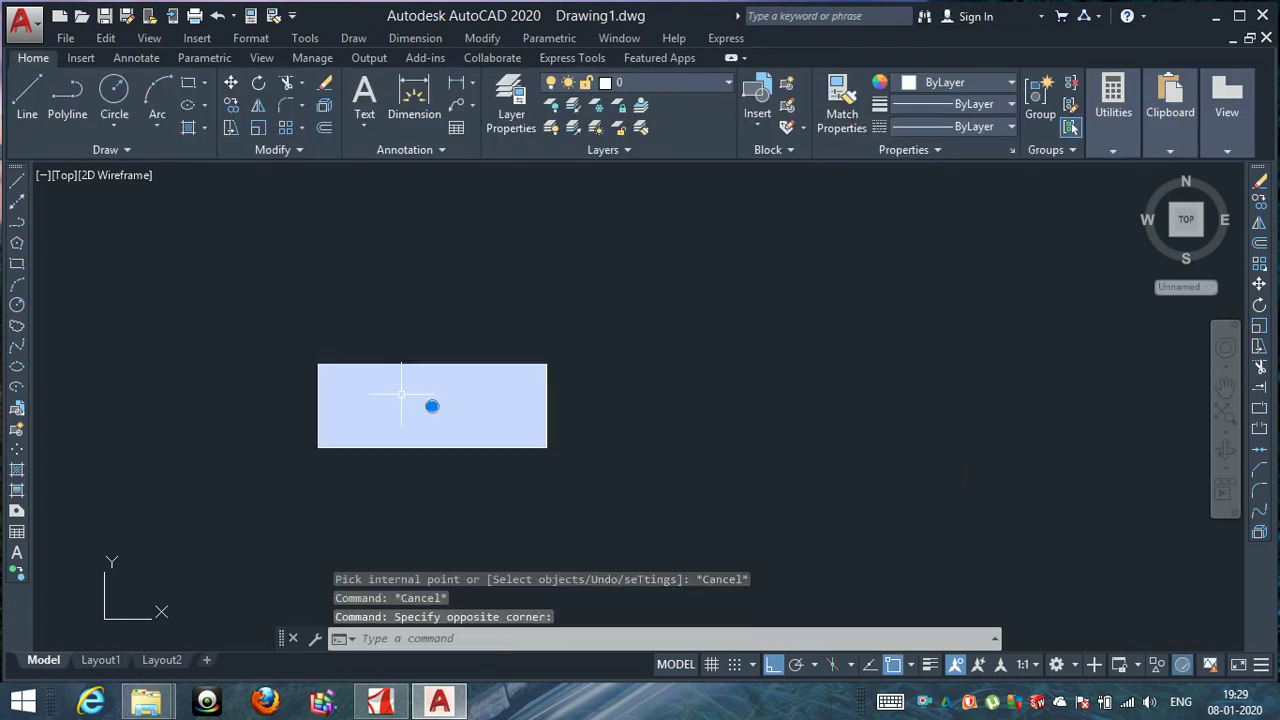
key("ctrl+z")
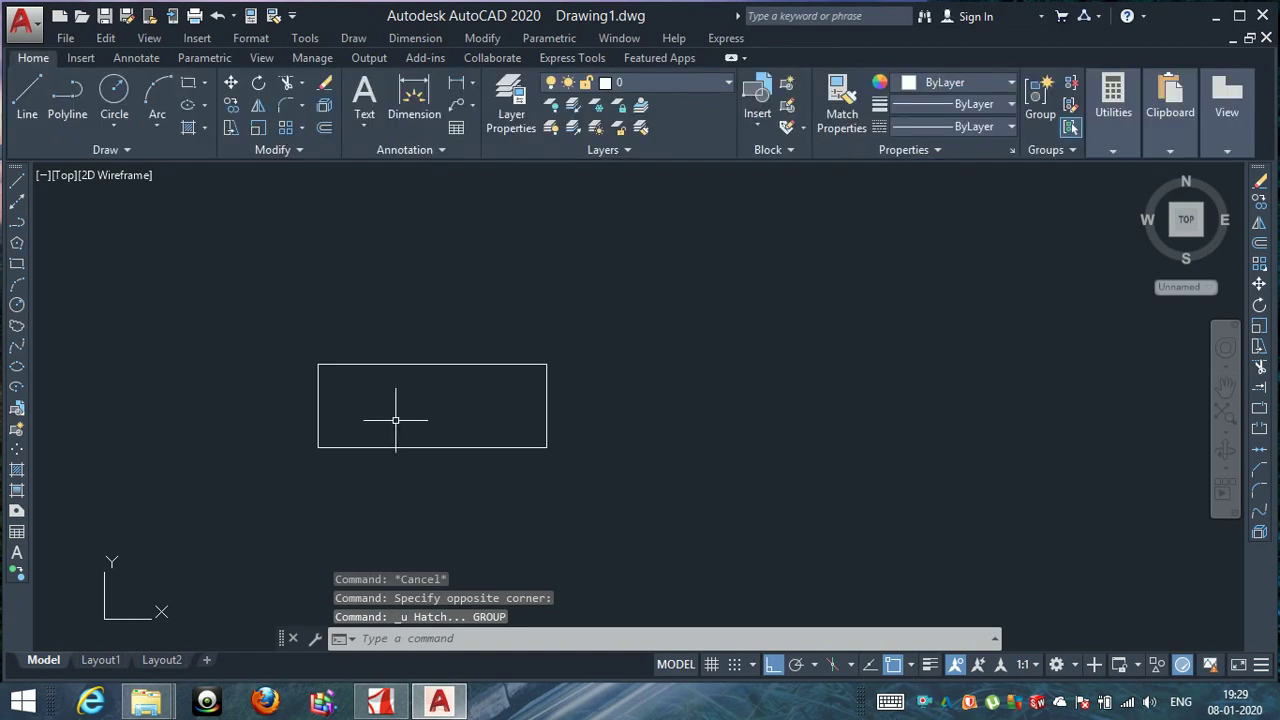
key("Escape")
type("ha")
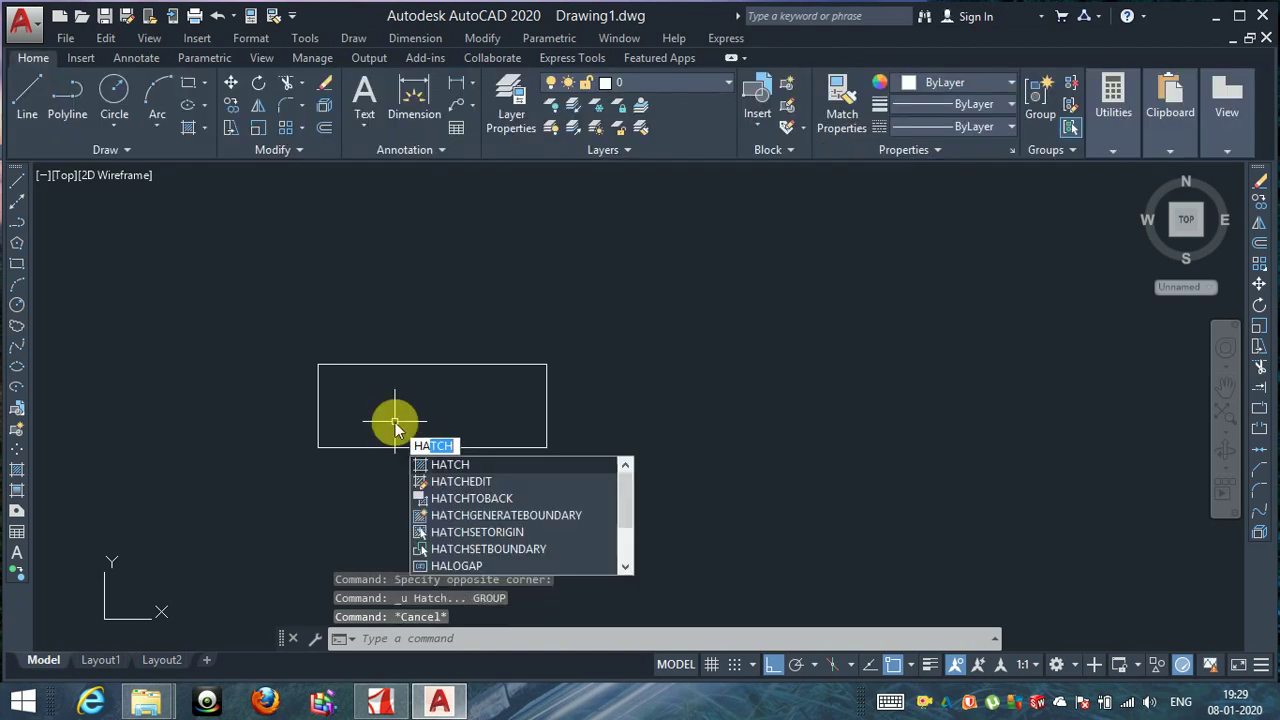
Restart HATCH, choose the ANSI32 pattern and expand the pattern gallery.
key("Return")
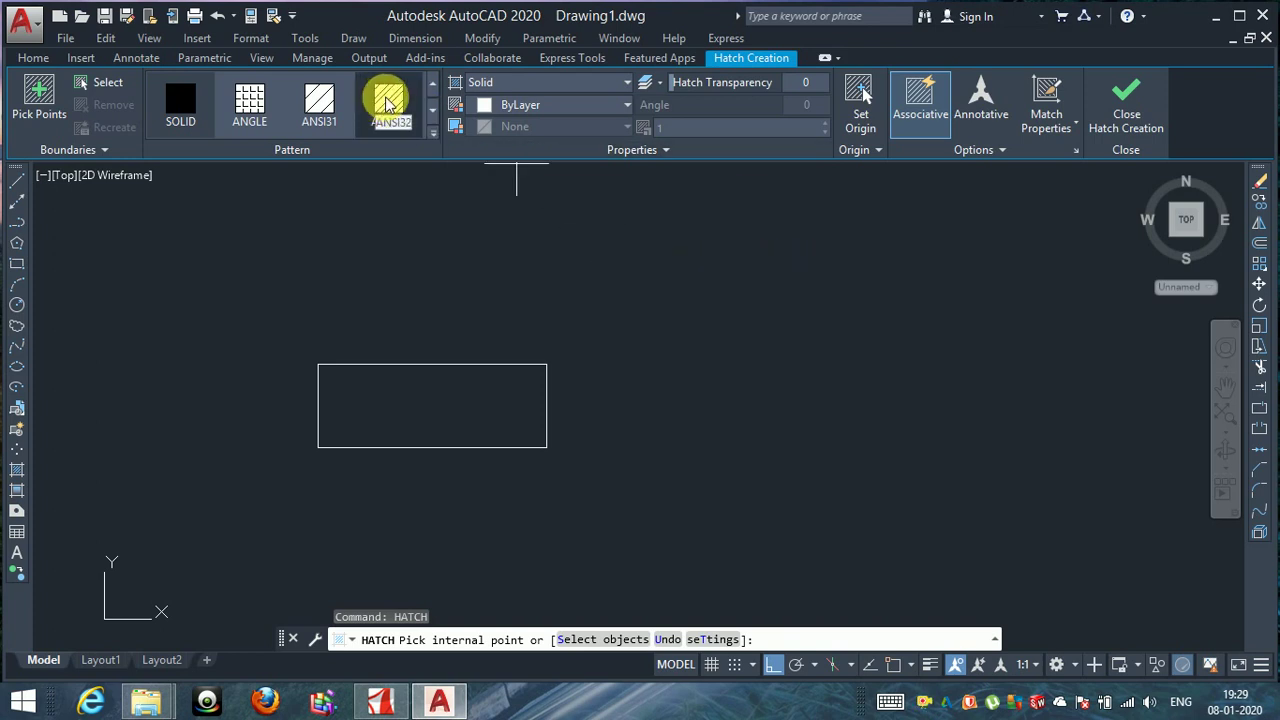
left_click(389, 104)
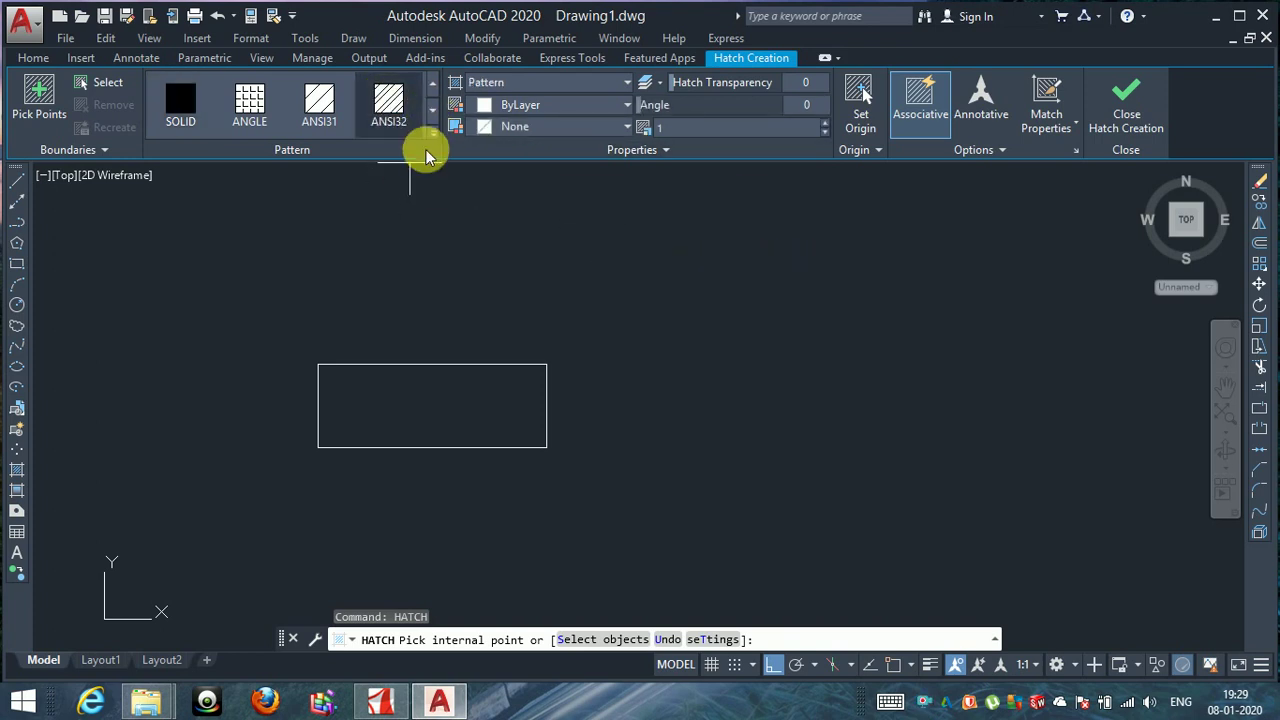
left_click(432, 132)
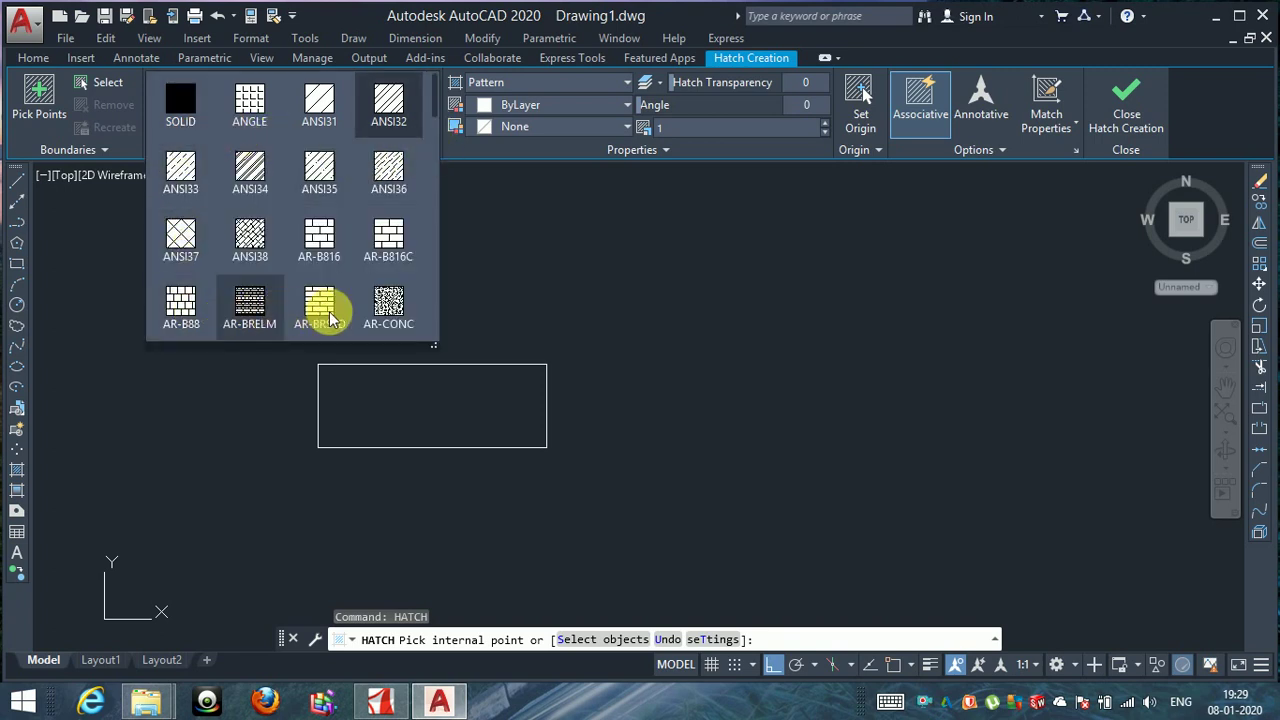
Scroll down through the full hatch pattern gallery and back up to the top.
scroll(305, 232, "down", 2)
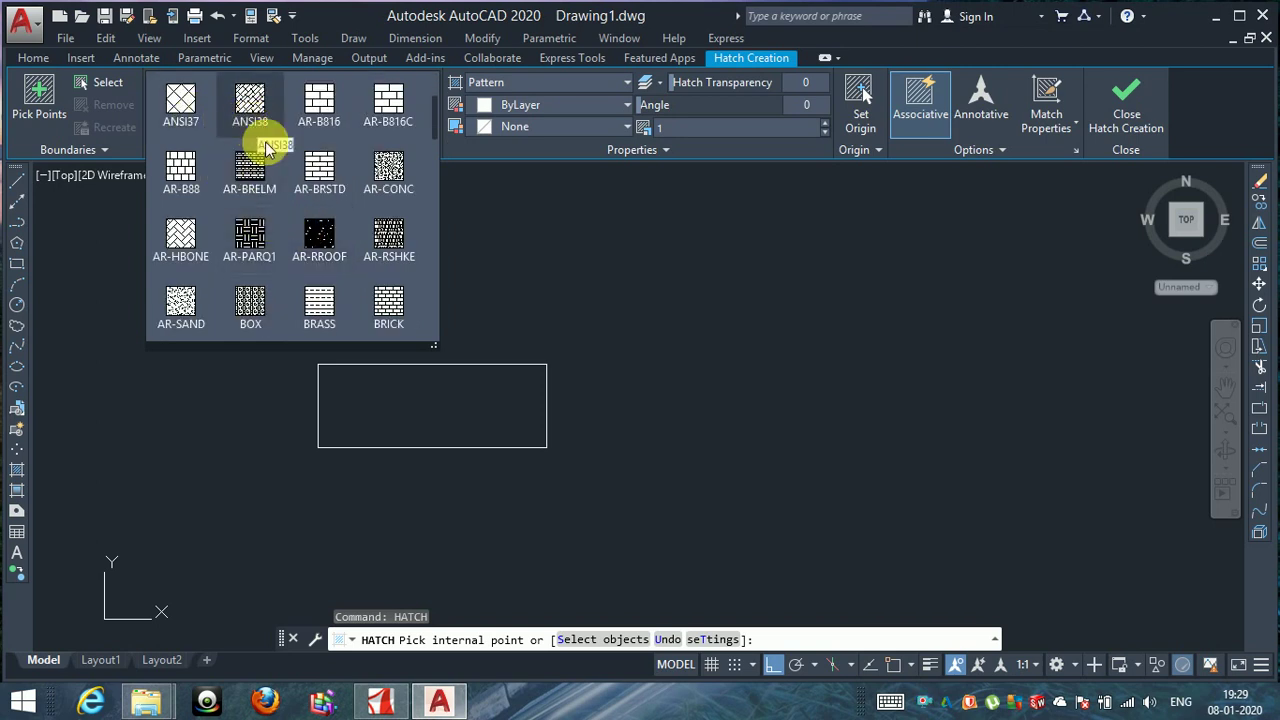
scroll(275, 191, "down", 2)
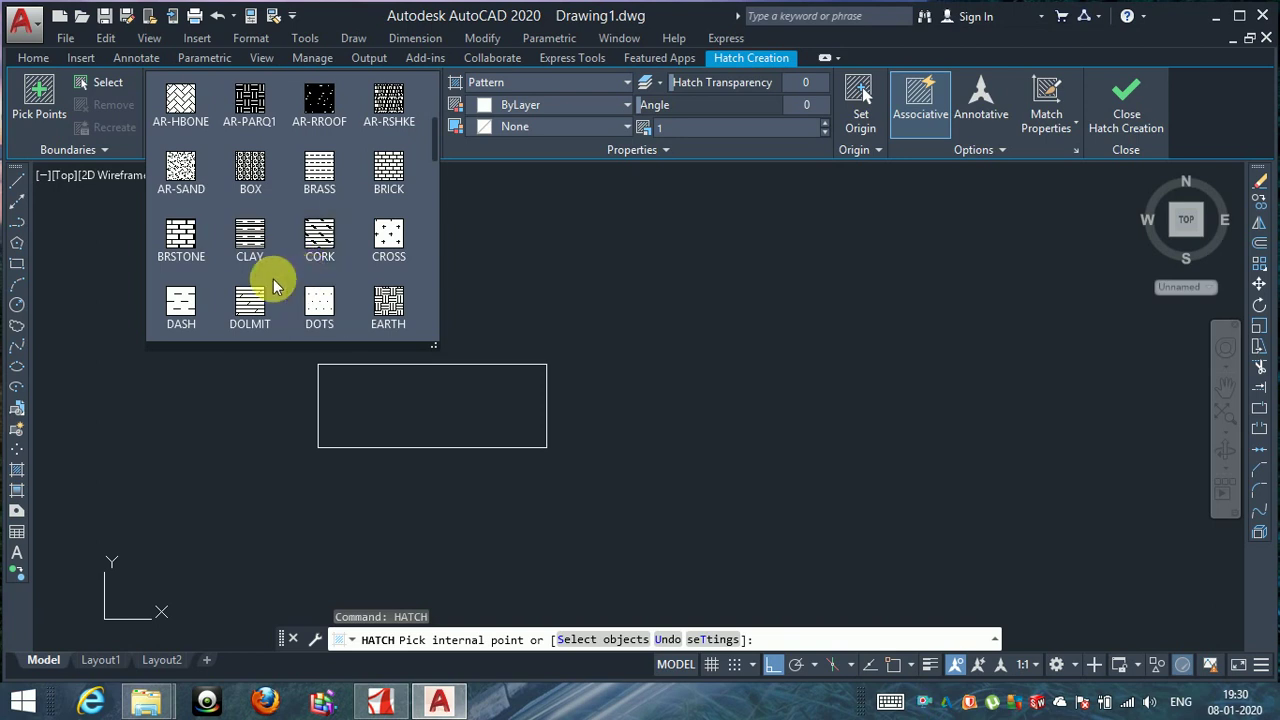
scroll(345, 272, "down", 1)
scroll(246, 166, "down", 1)
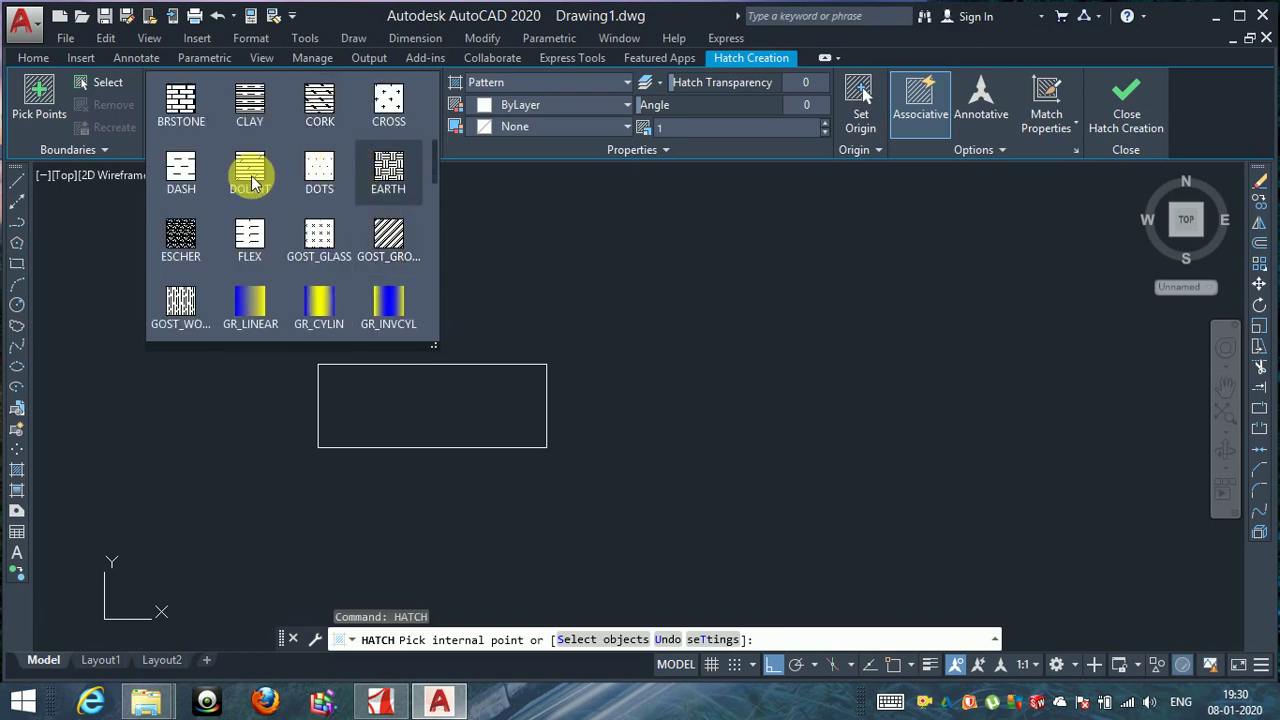
scroll(249, 194, "down", 1)
scroll(253, 300, "down", 1)
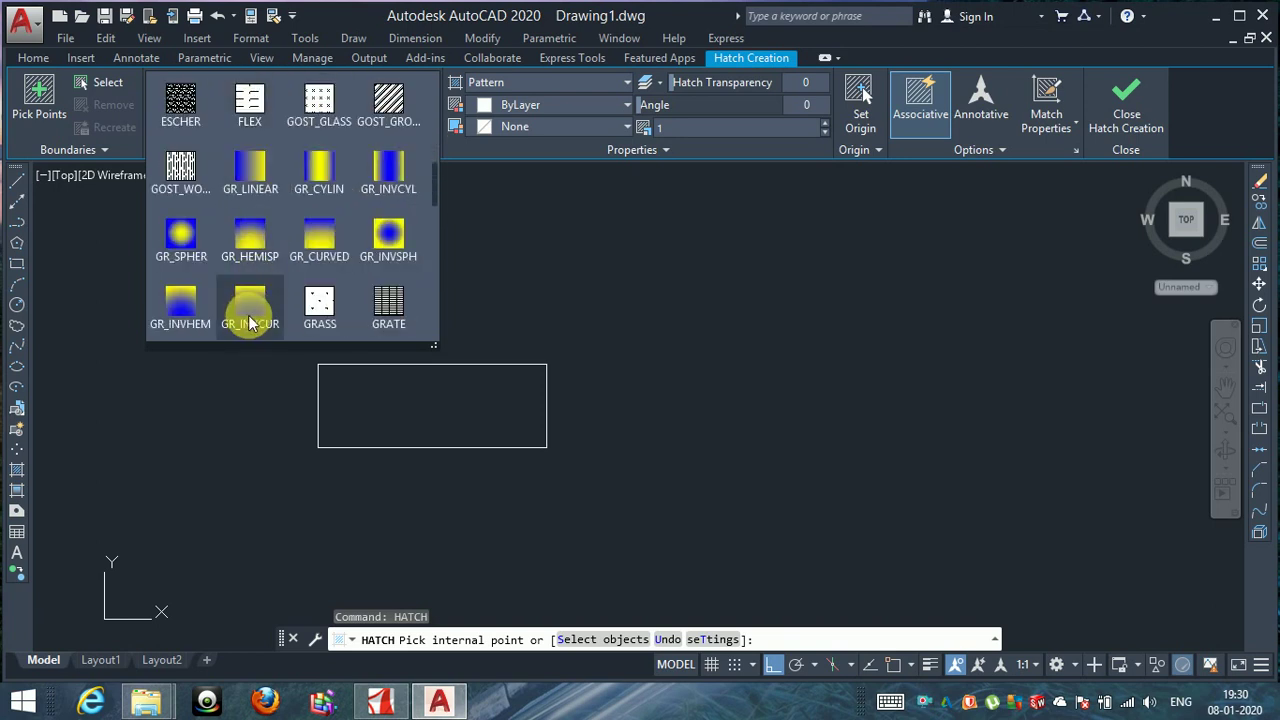
scroll(300, 260, "down", 2)
scroll(345, 219, "up", 2)
scroll(349, 228, "down", 3)
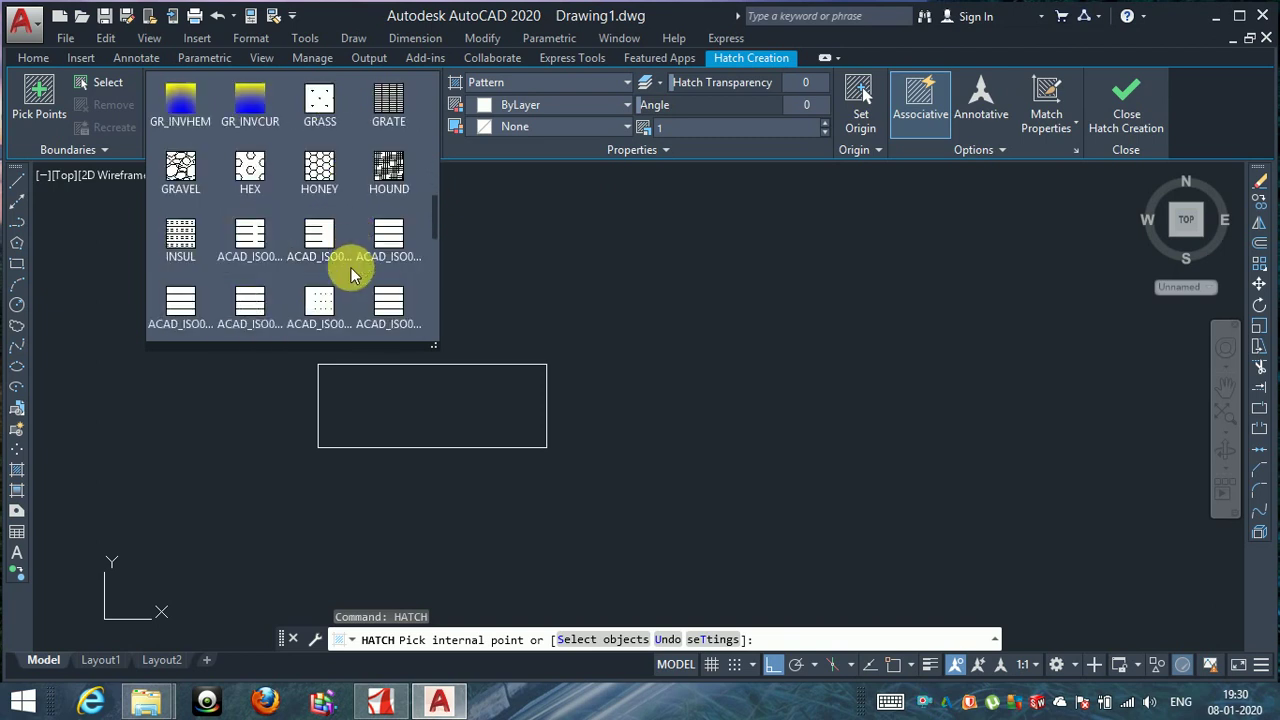
scroll(320, 275, "down", 2)
scroll(294, 280, "up", 2)
scroll(292, 285, "down", 1)
scroll(293, 280, "down", 2)
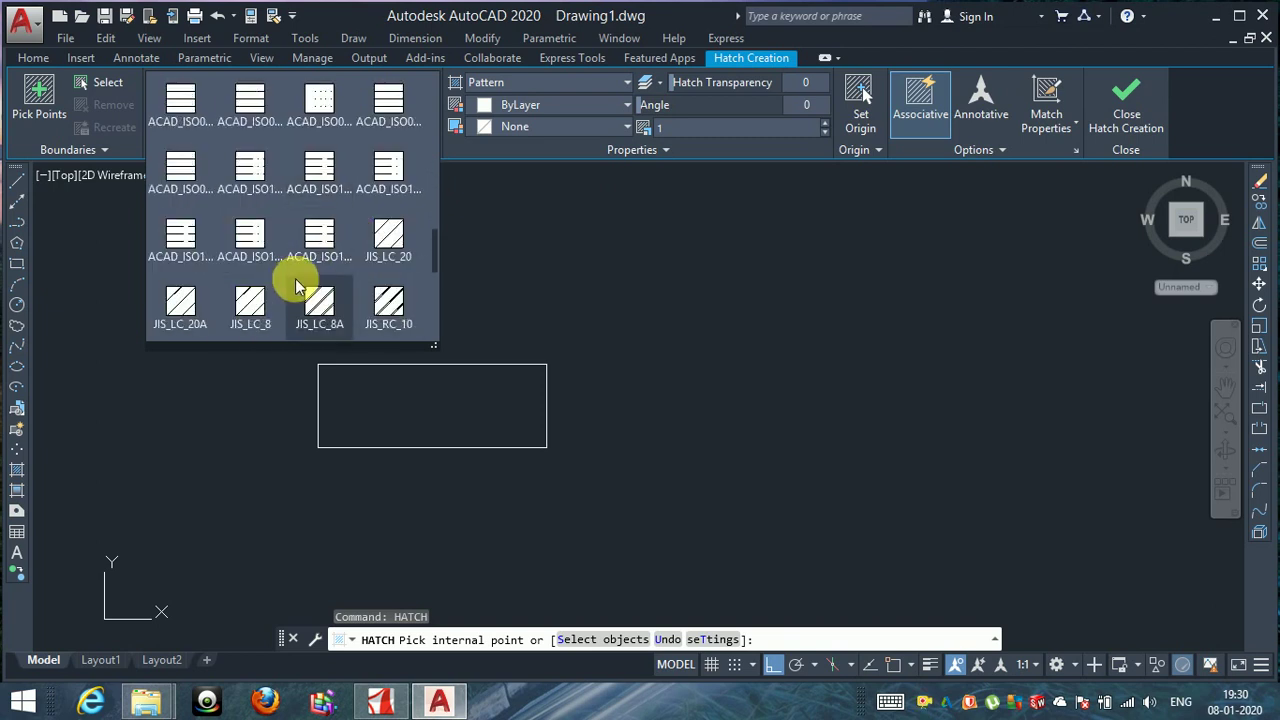
scroll(308, 274, "down", 1)
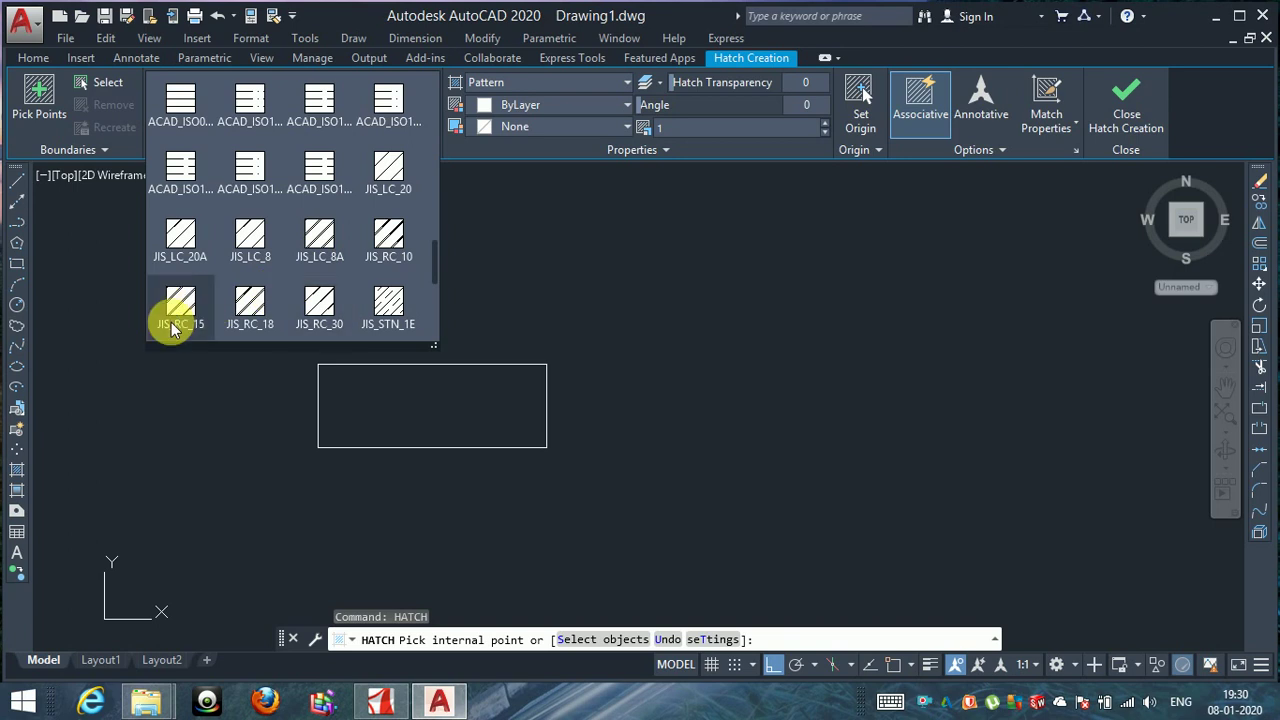
scroll(257, 271, "down", 1)
scroll(287, 265, "down", 1)
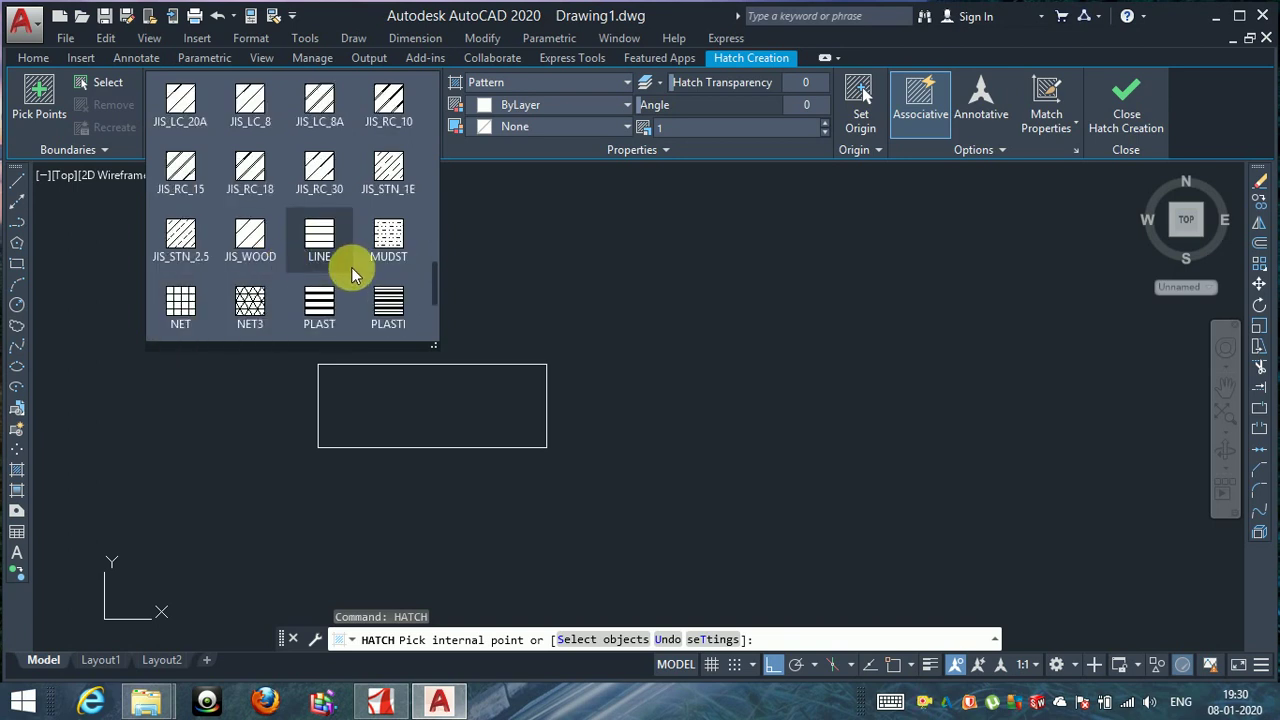
scroll(255, 262, "down", 3)
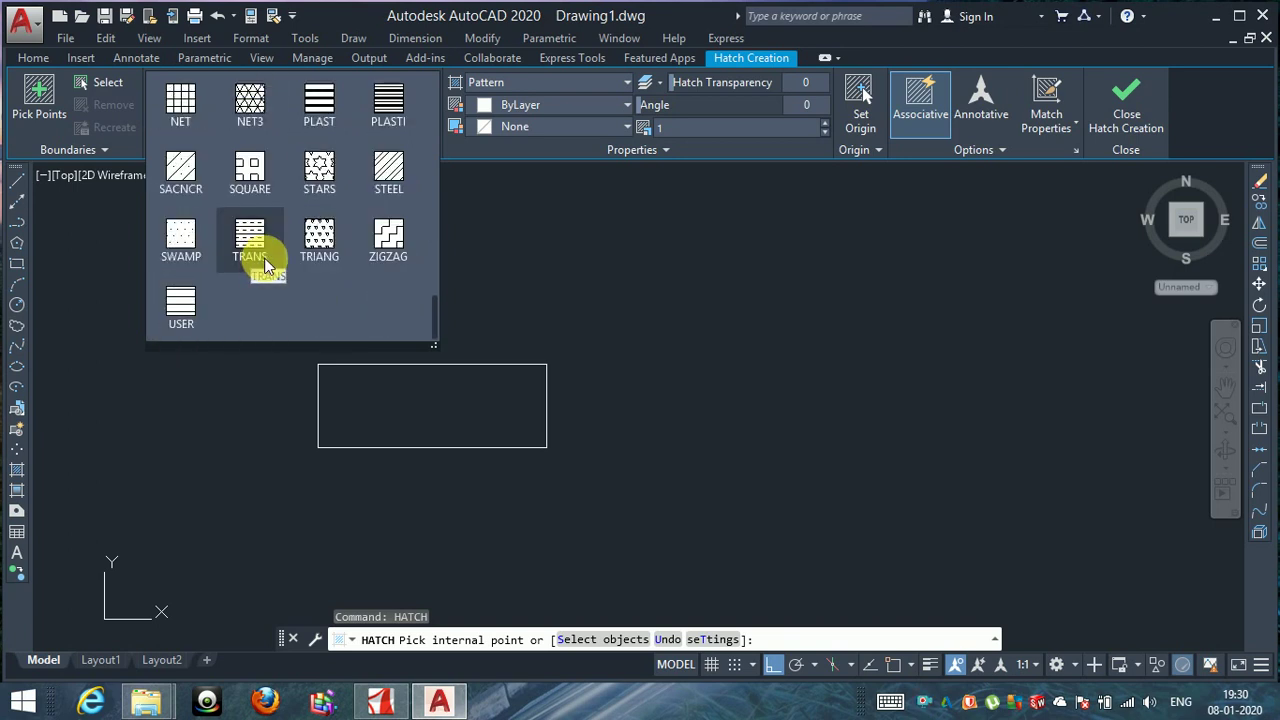
scroll(277, 300, "up", 2)
scroll(277, 300, "up", 2)
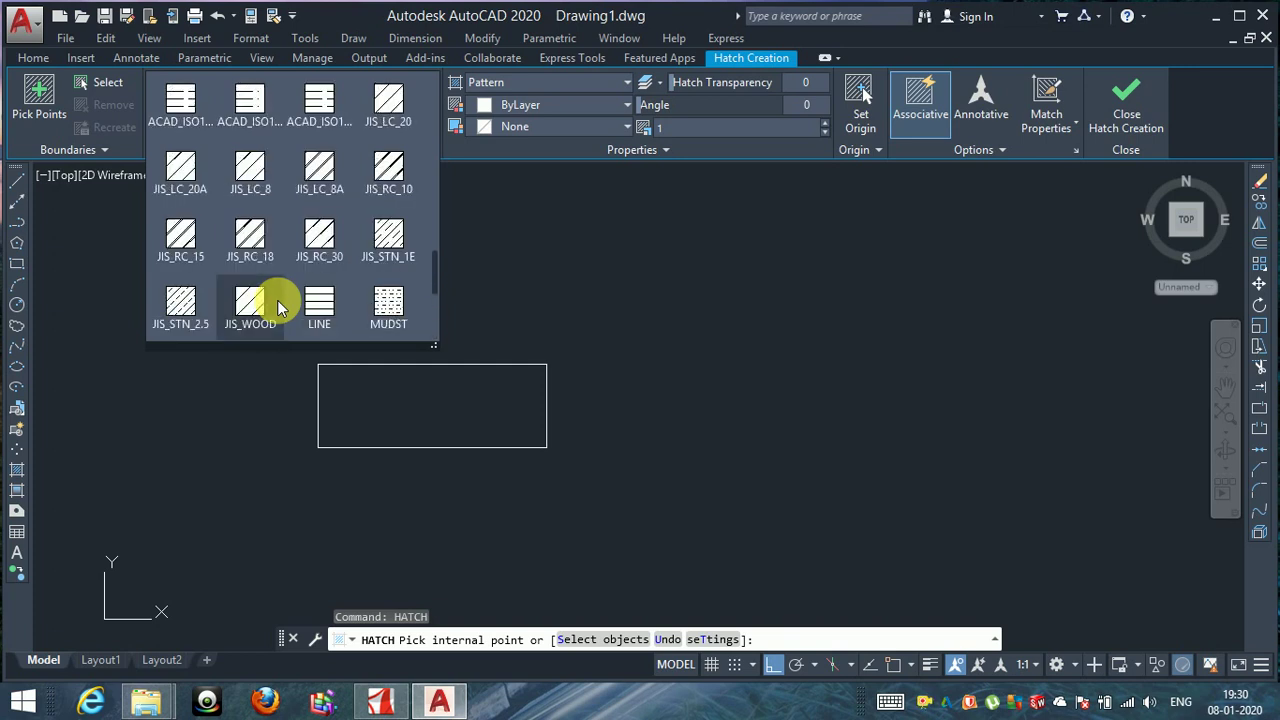
scroll(279, 288, "up", 2)
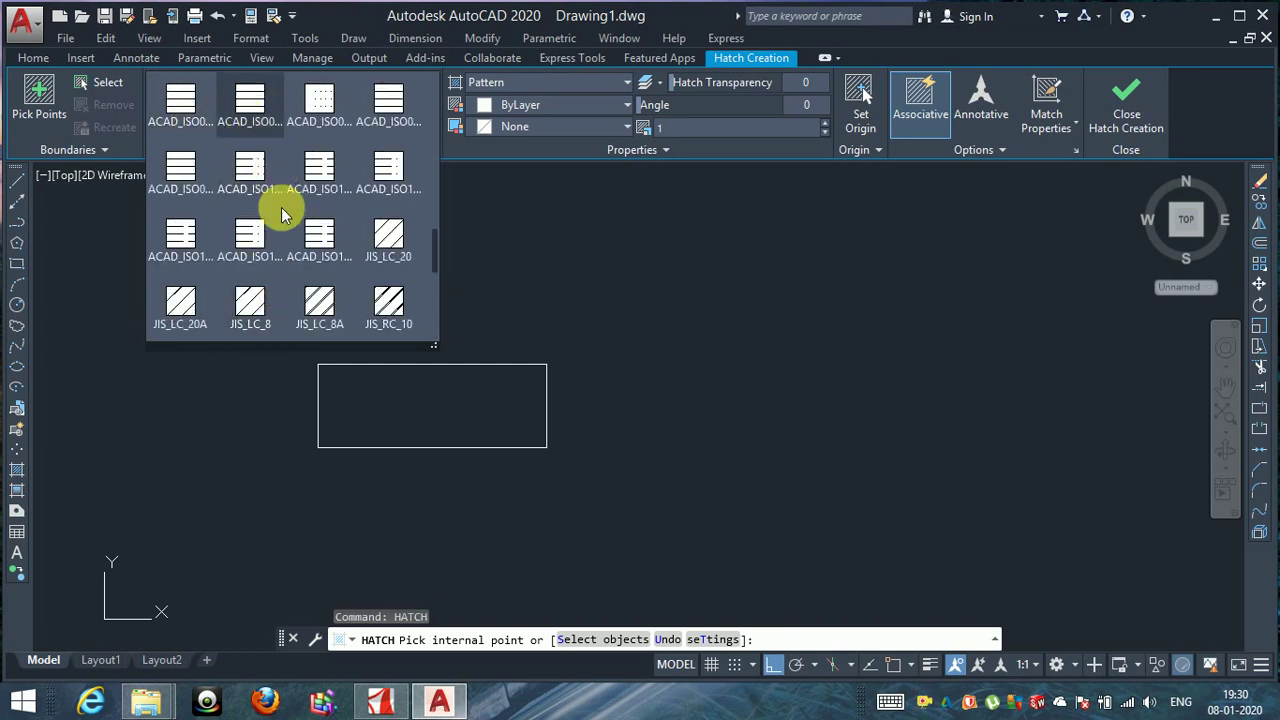
scroll(280, 211, "up", 2)
scroll(280, 213, "up", 3)
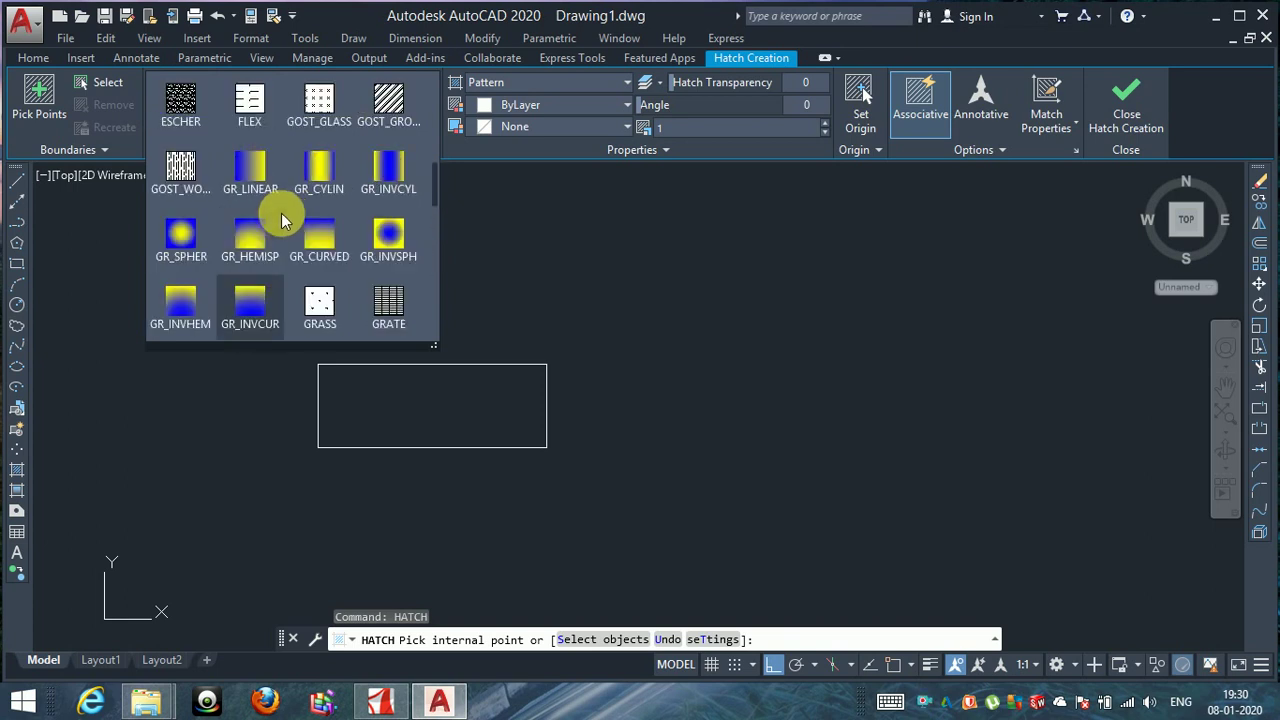
scroll(281, 213, "up", 2)
scroll(281, 213, "up", 2)
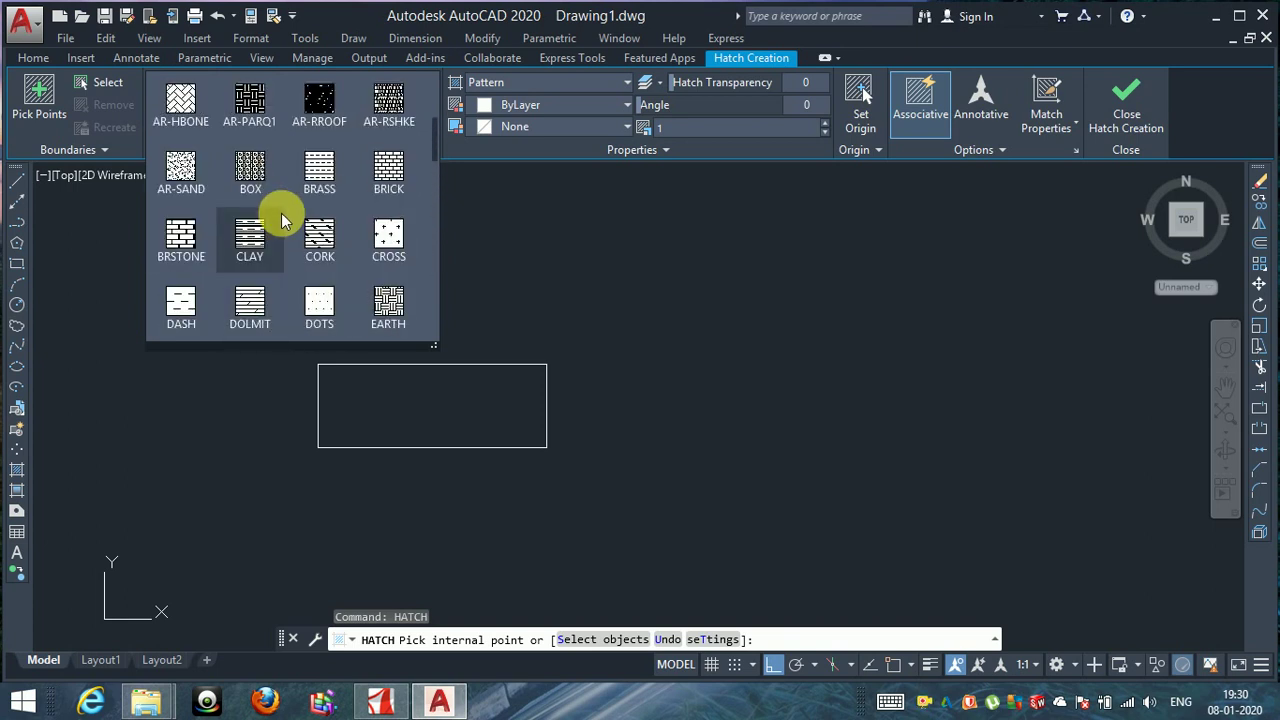
scroll(281, 213, "up", 1)
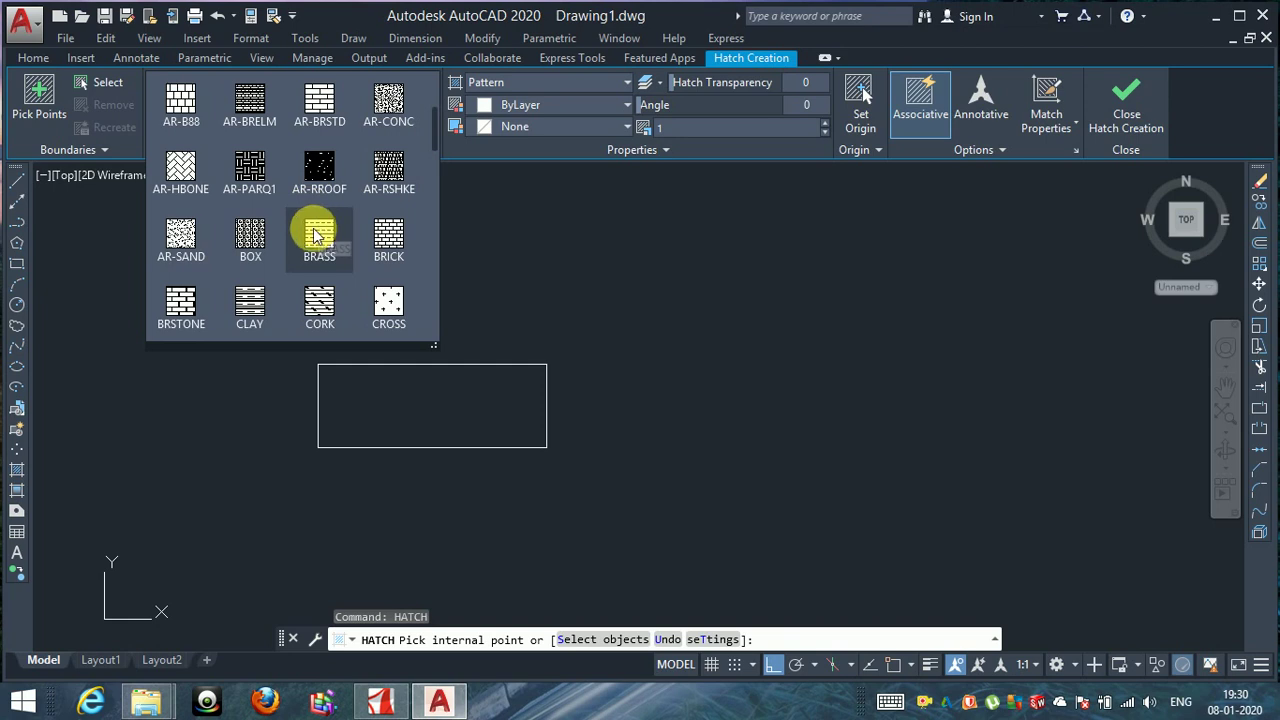
scroll(305, 228, "up", 2)
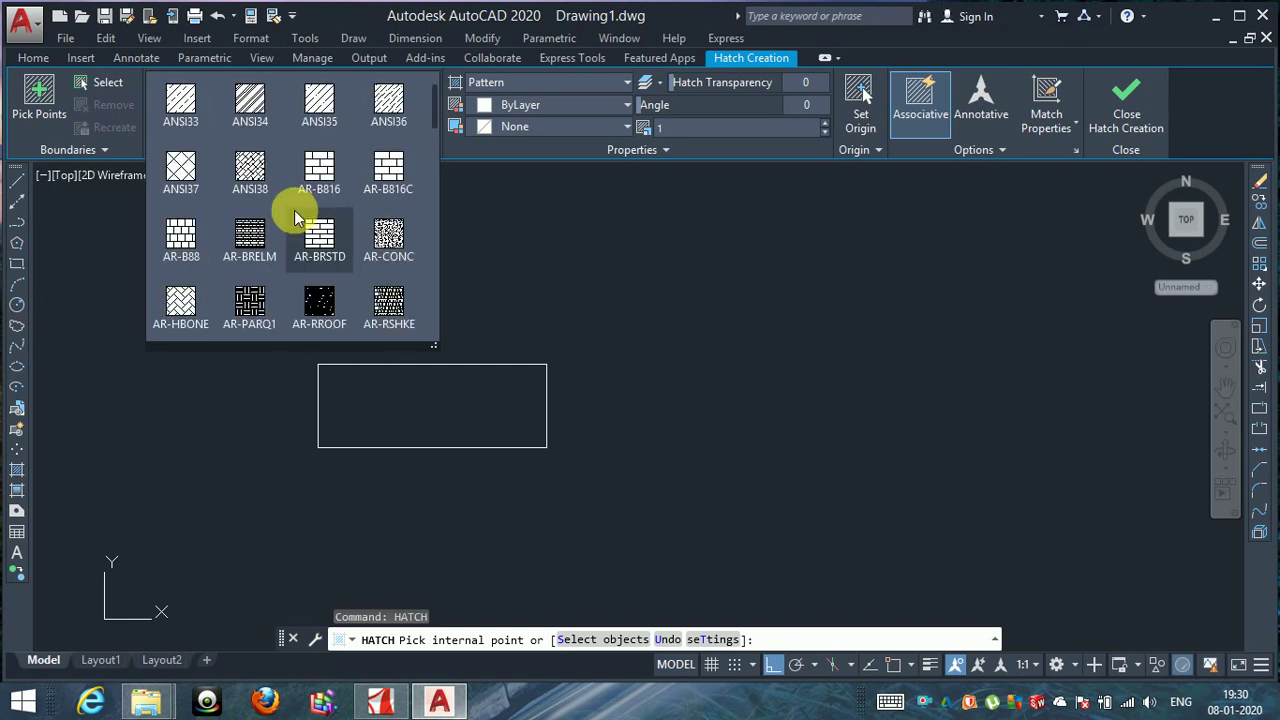
scroll(297, 218, "up", 1)
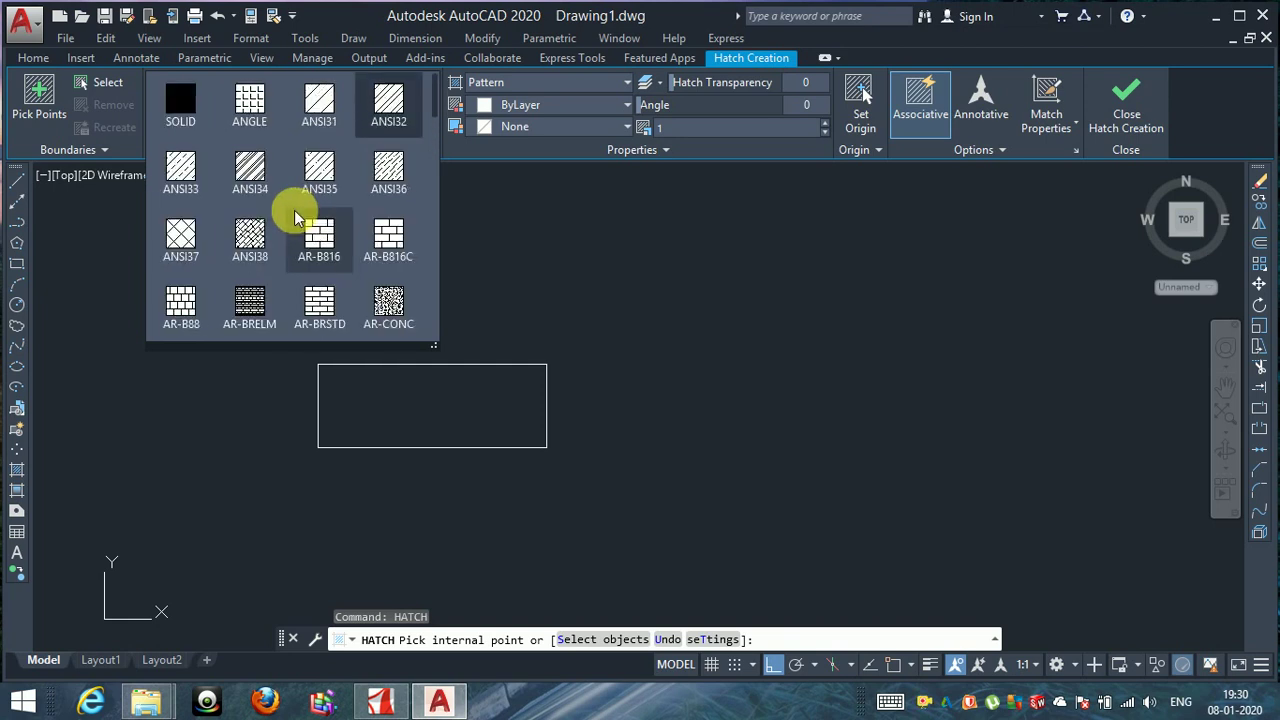
Fill the rectangle with the ANSI31 diagonal-line hatch.
left_click(322, 104)
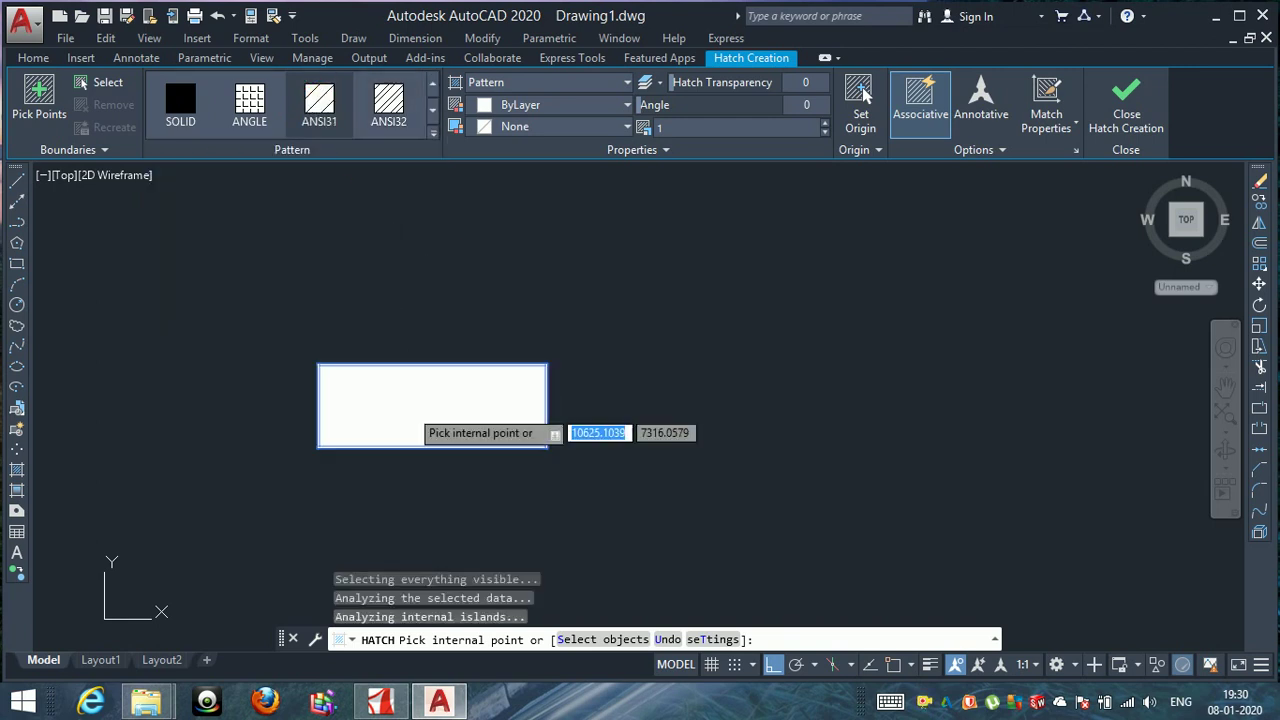
left_click(411, 433)
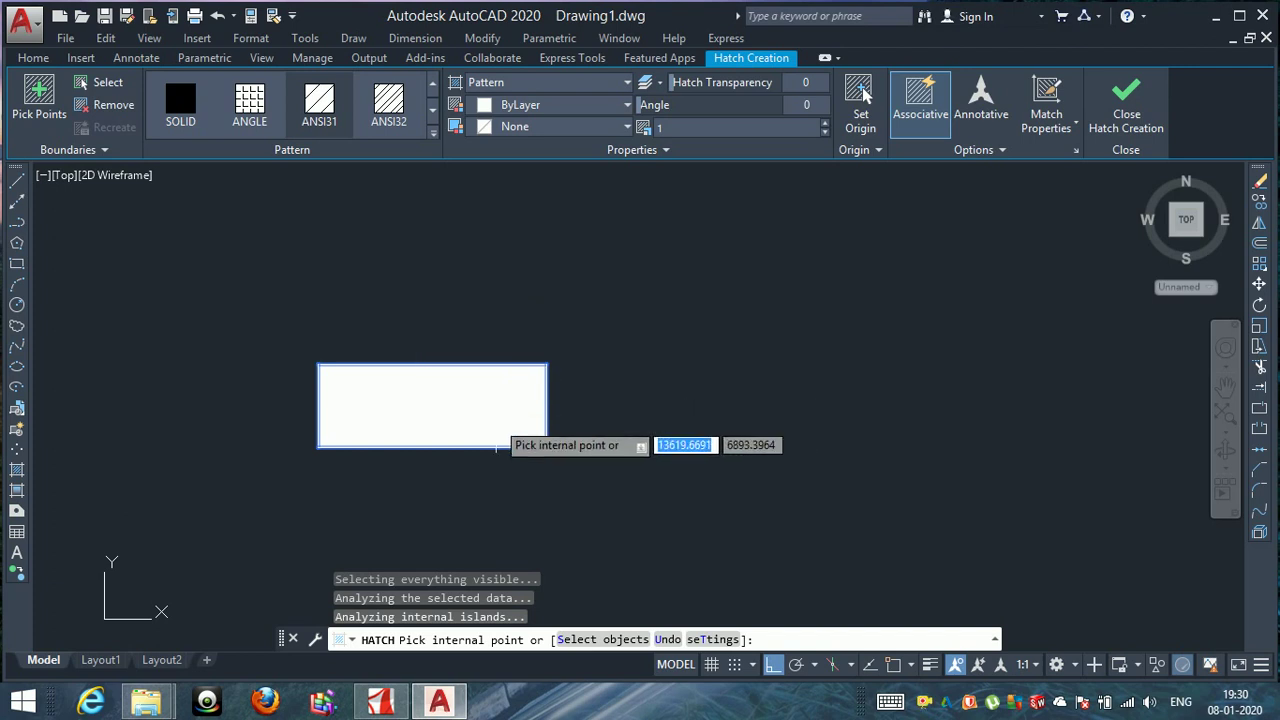
key("Escape")
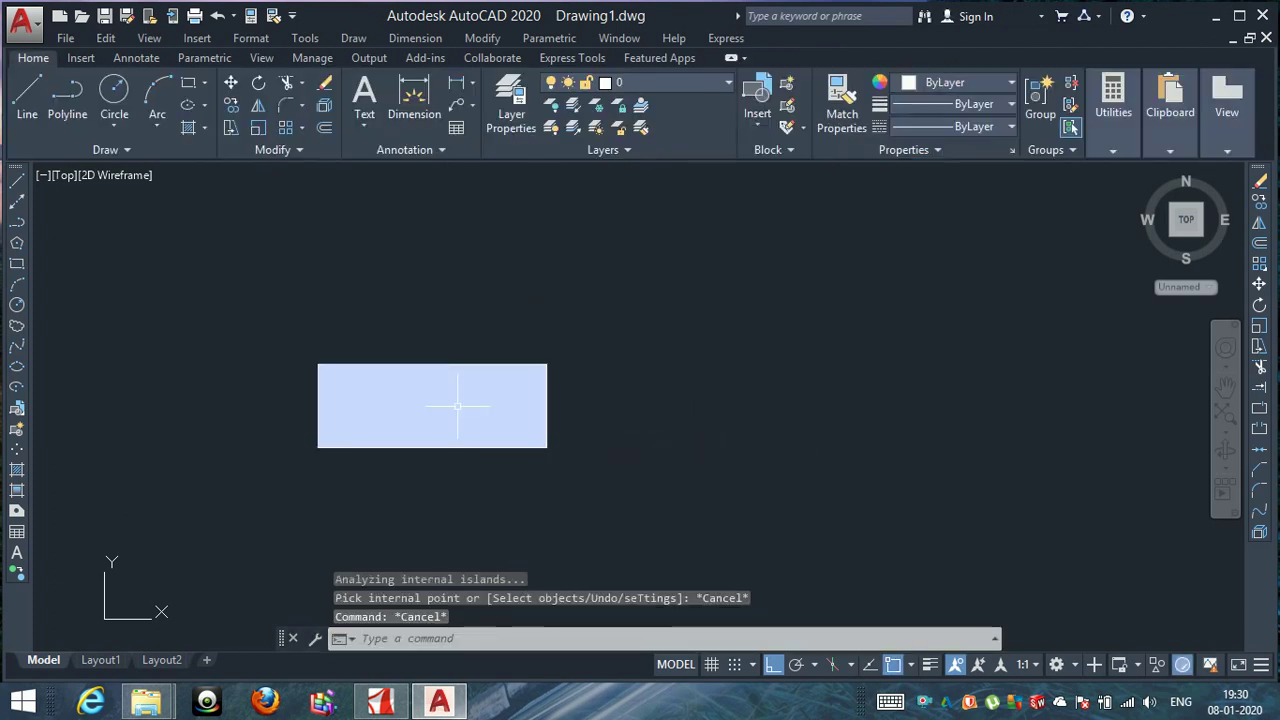
Raise the hatch pattern scale from 10 to 100 to widen the line spacing.
left_click(397, 421)
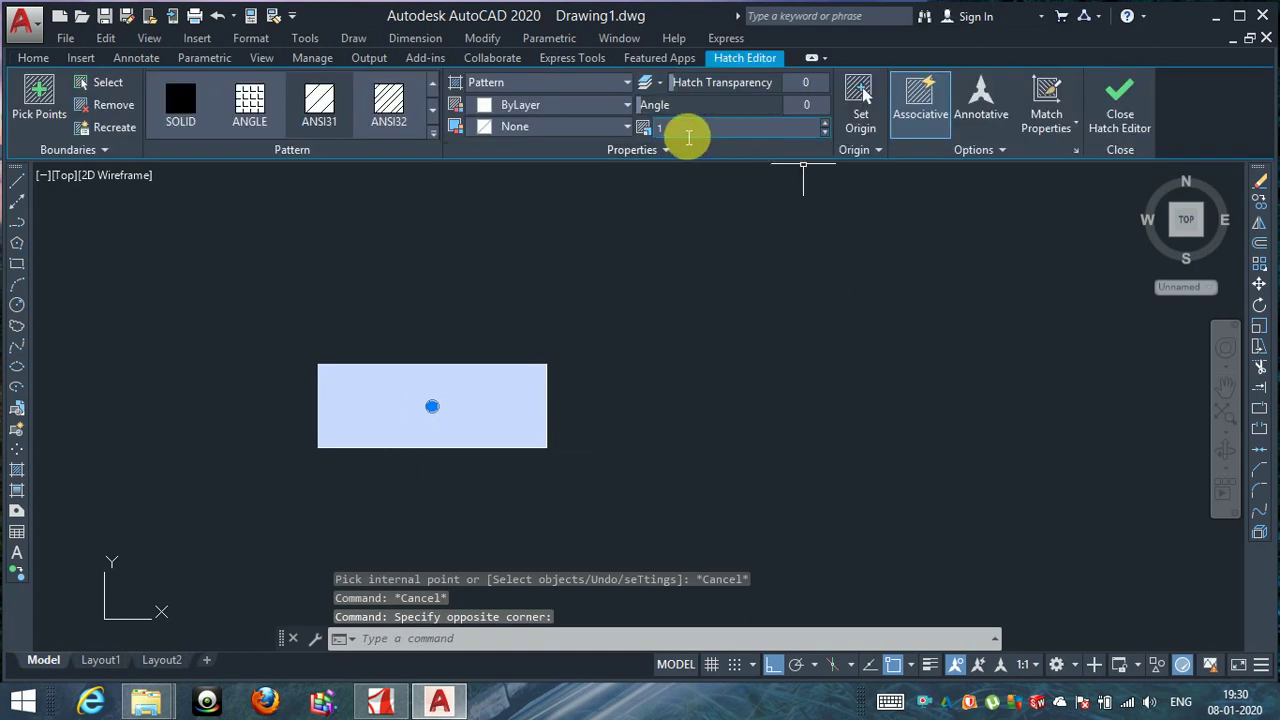
left_click(671, 135)
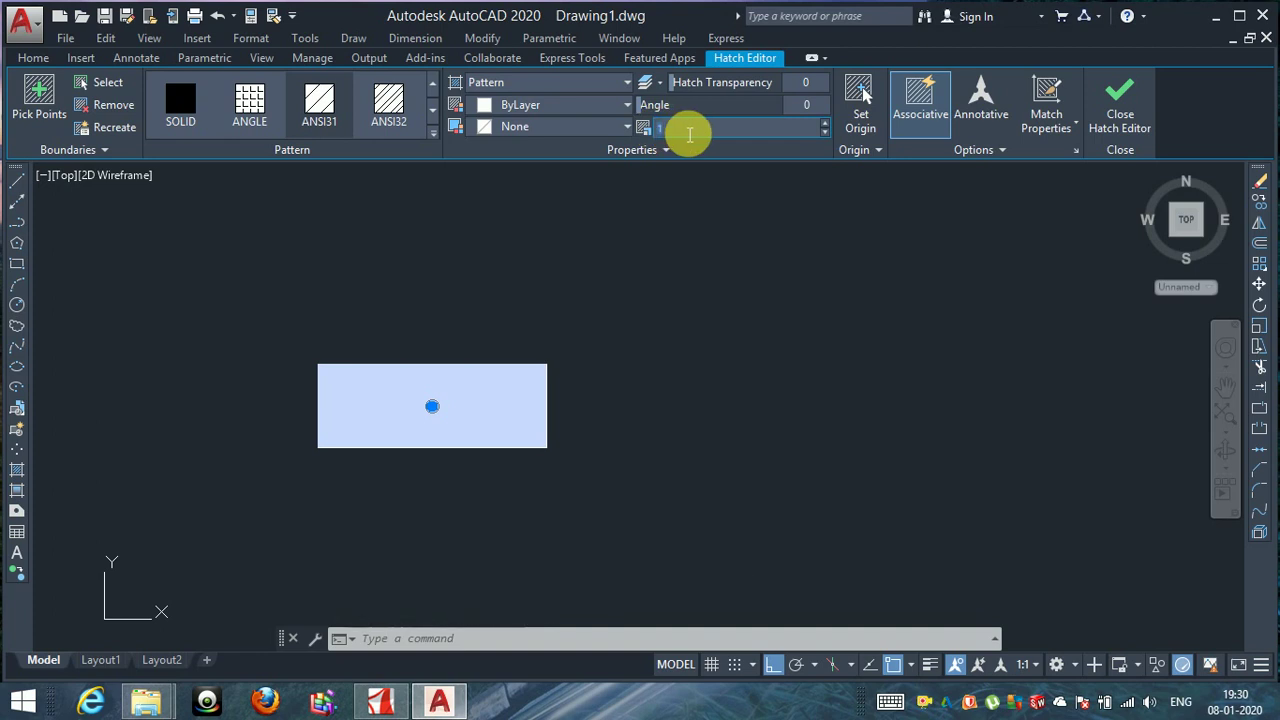
type("0")
key("Return")
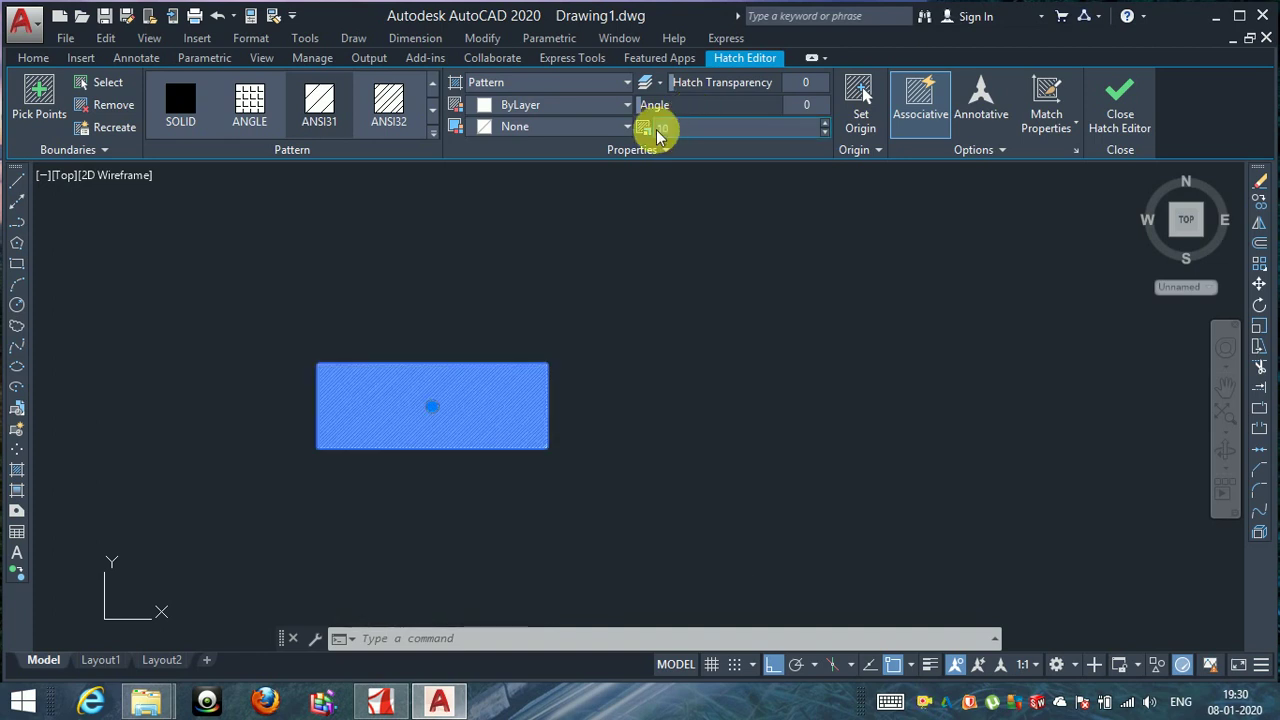
type("50")
key("Return")
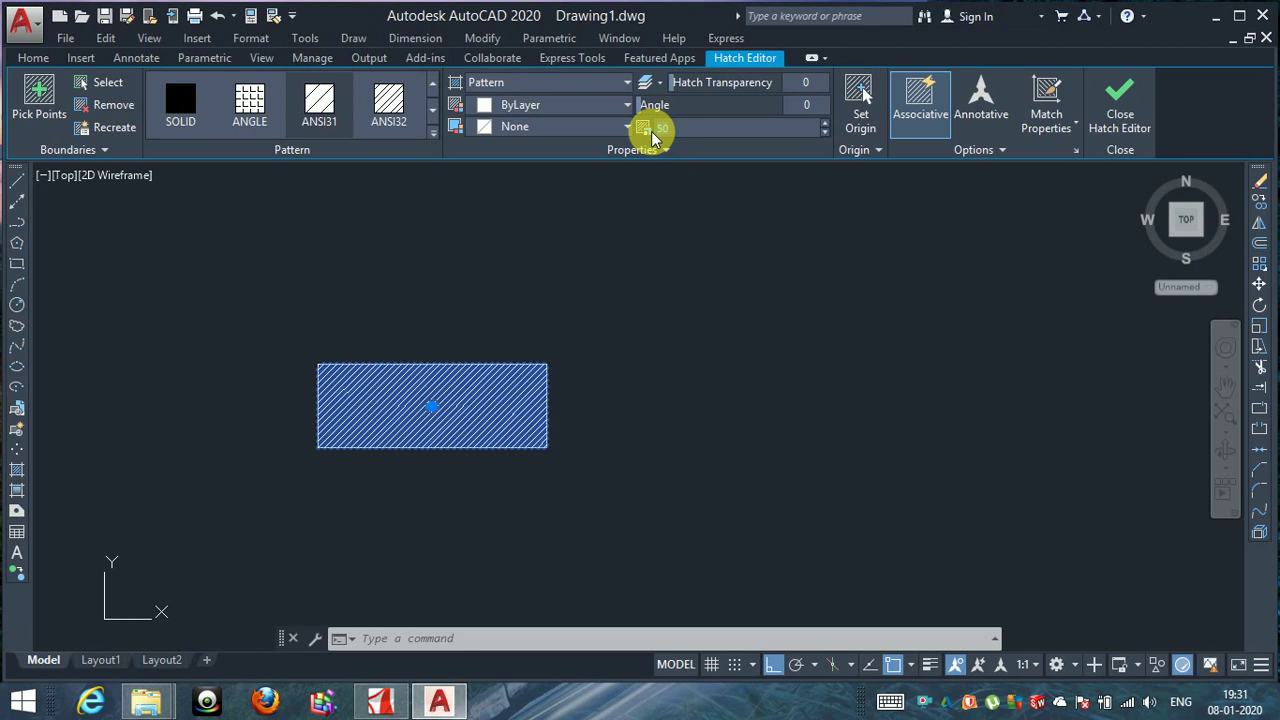
scroll(652, 137, "up", 1)
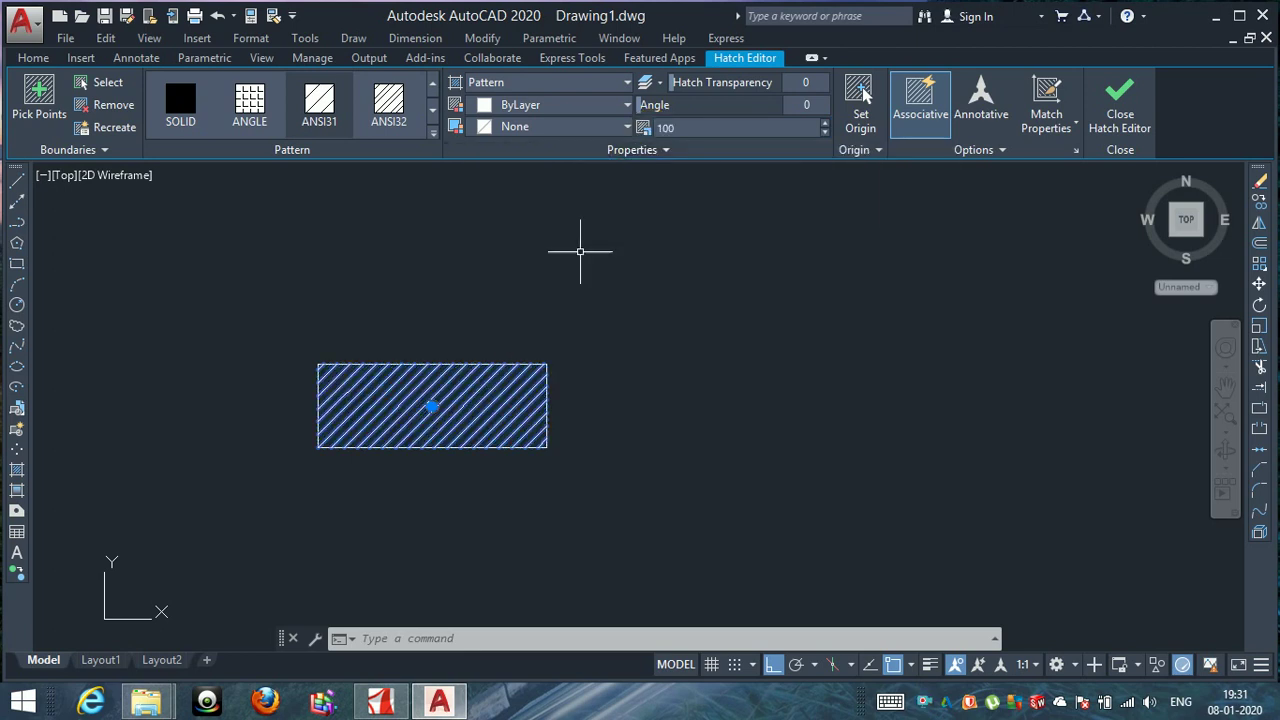
key("Escape")
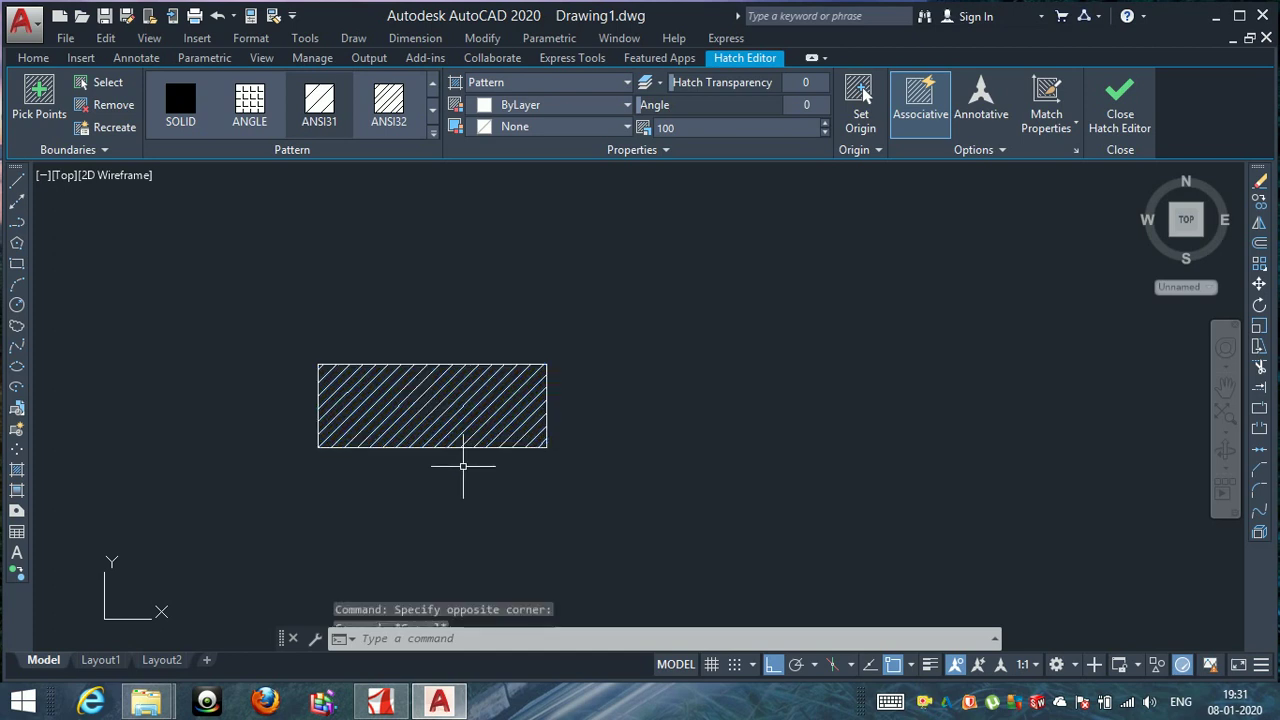
key("Escape")
scroll(475, 456, "up", 2)
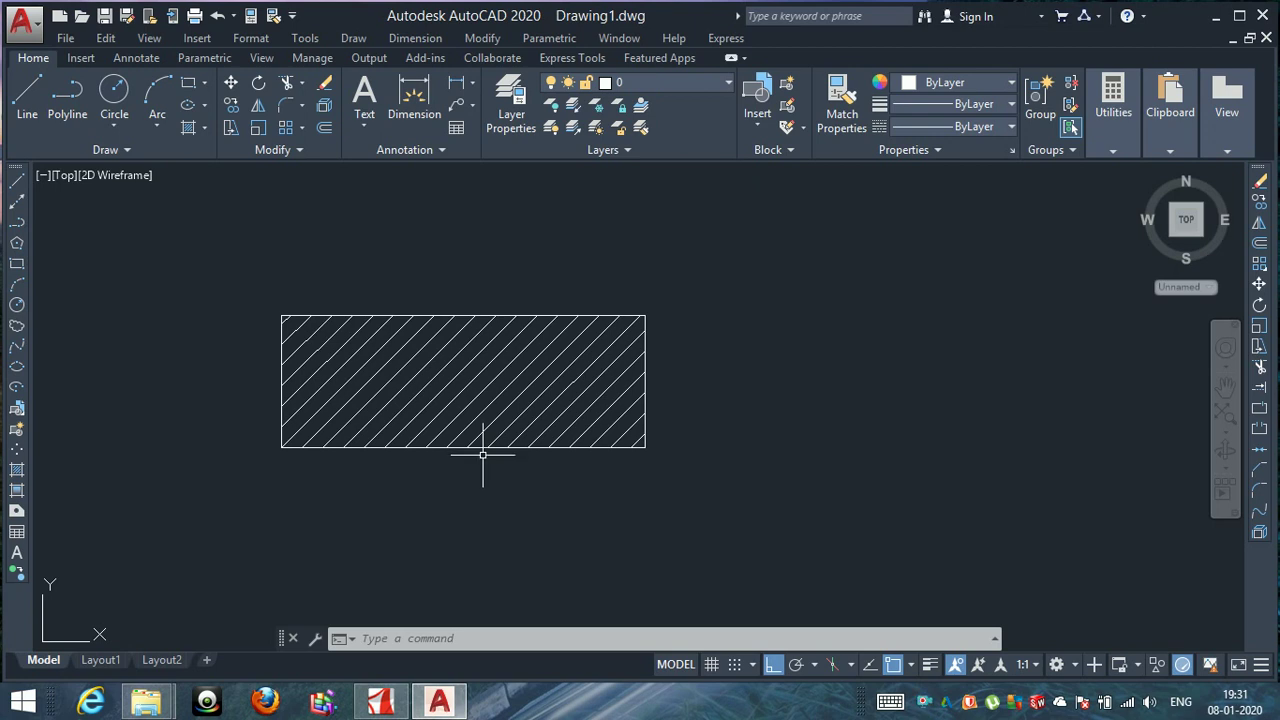
Reselect the hatch and preview the ANSI32 and SOLID patterns, leaving ANSI32.
left_click(543, 400)
left_click(440, 385)
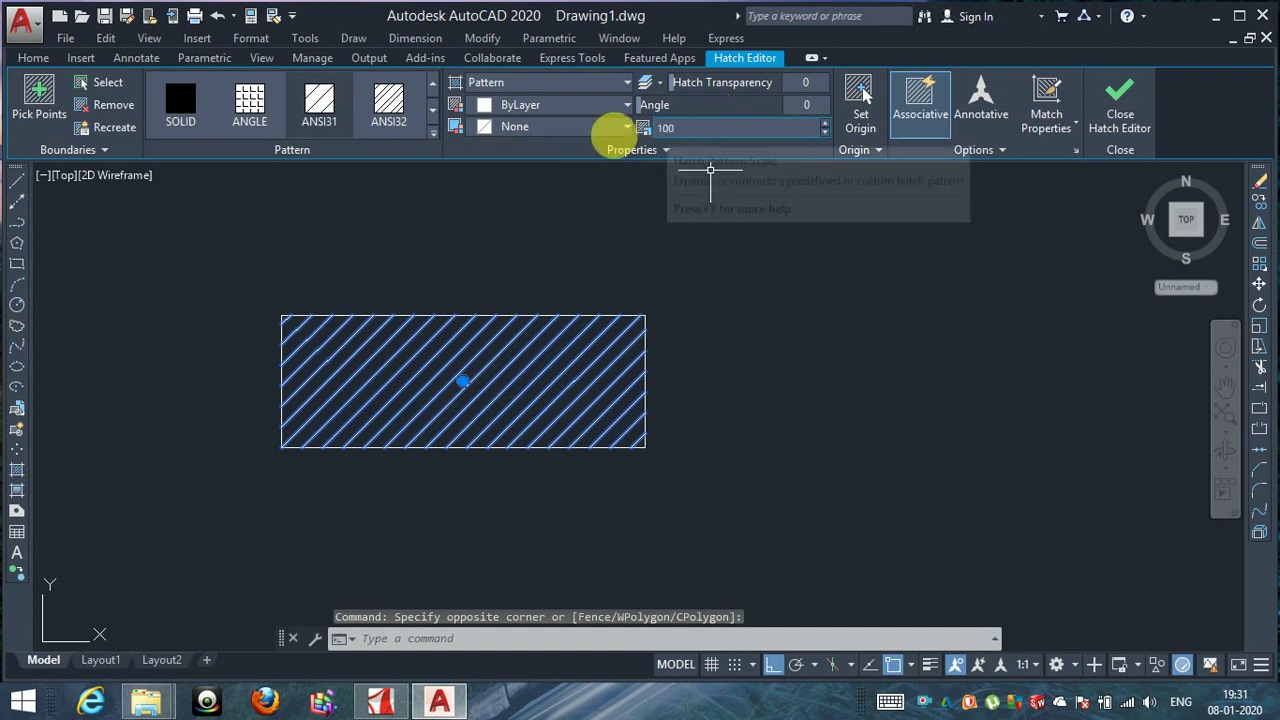
left_click(392, 115)
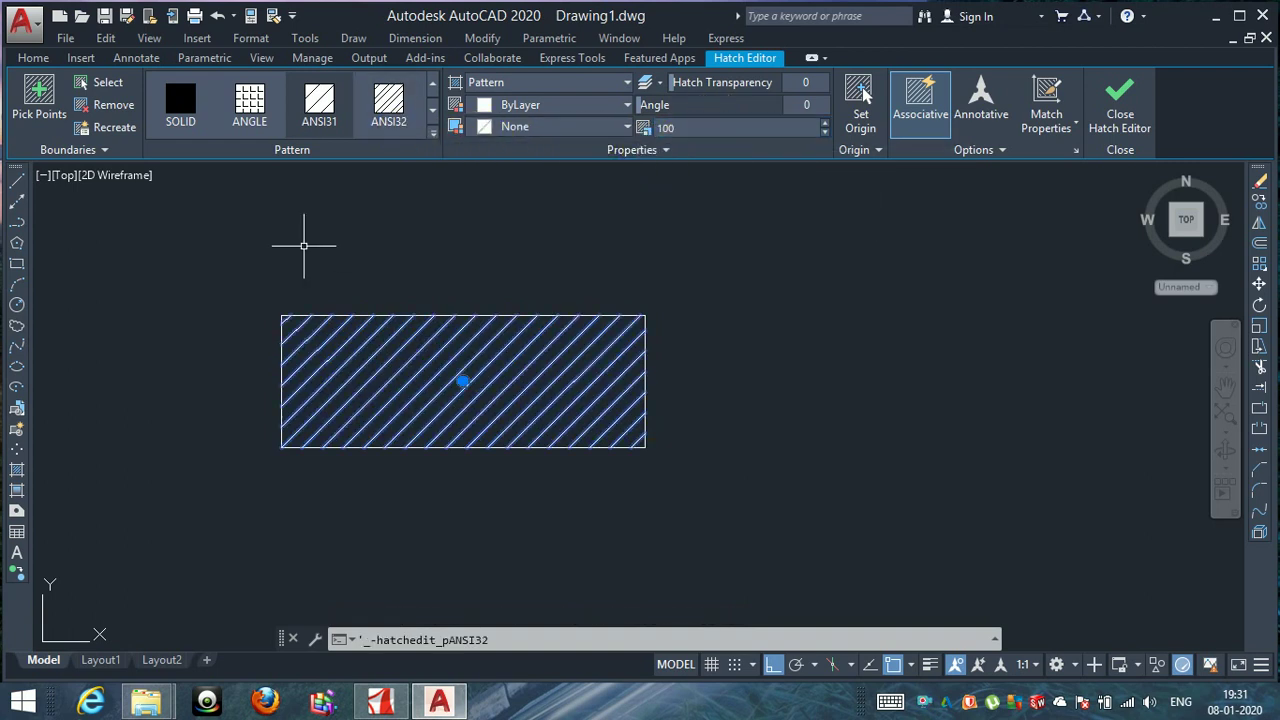
left_click(172, 116)
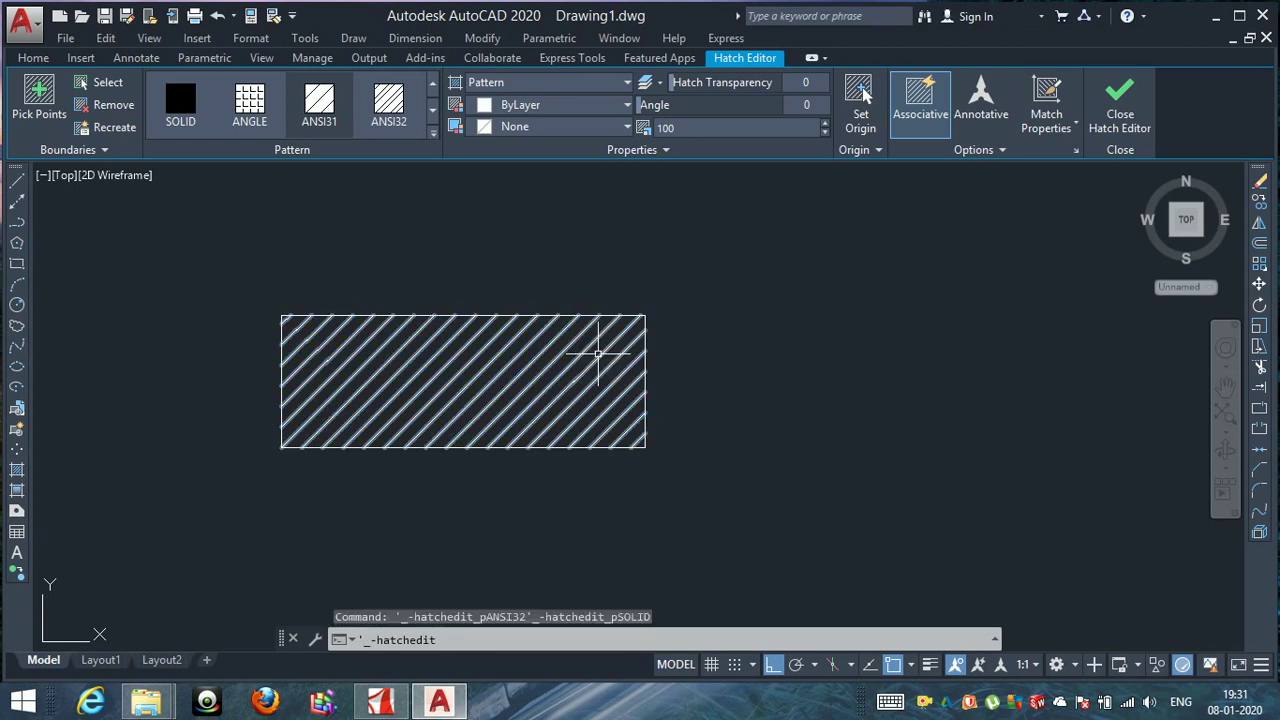
key("Escape")
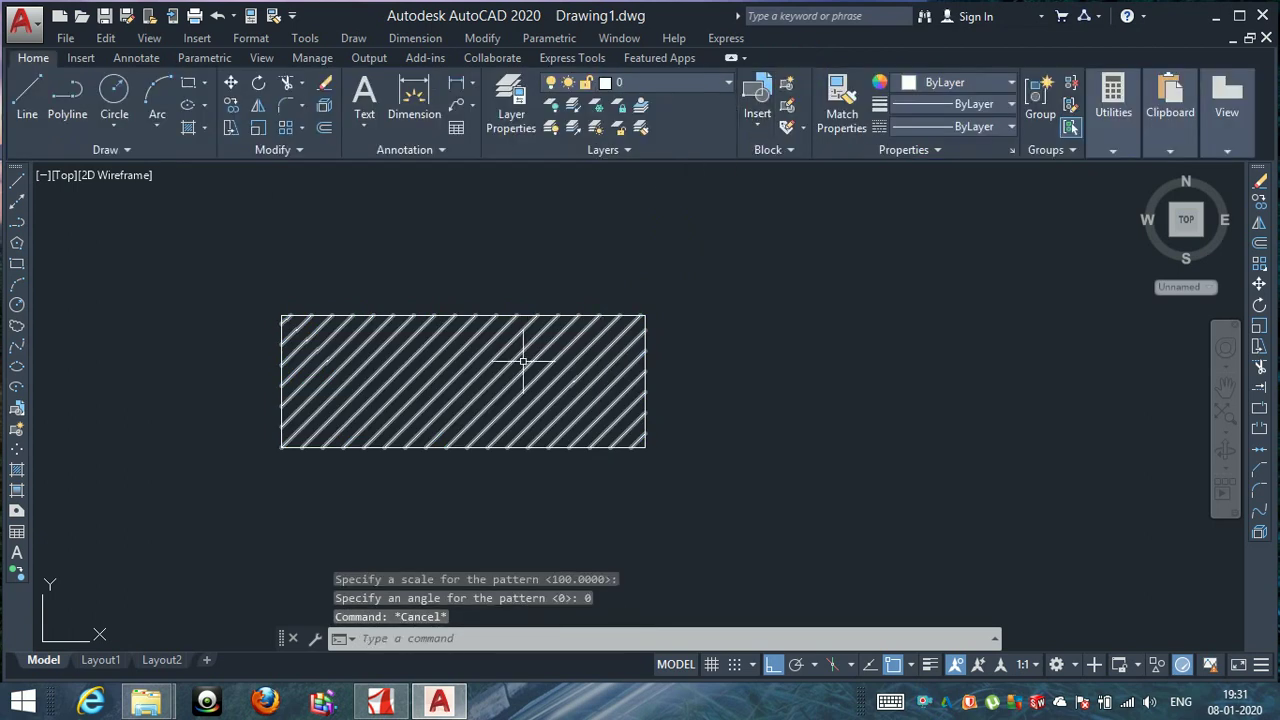
left_click(480, 368)
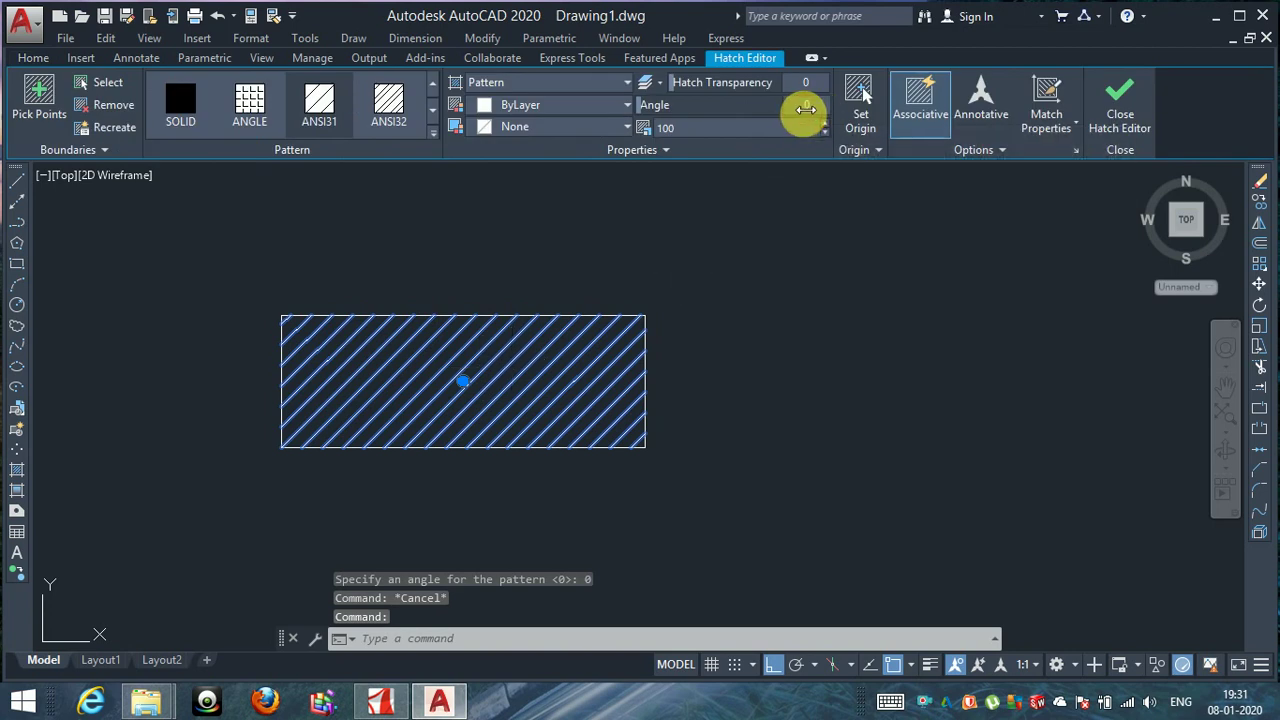
left_click(806, 109)
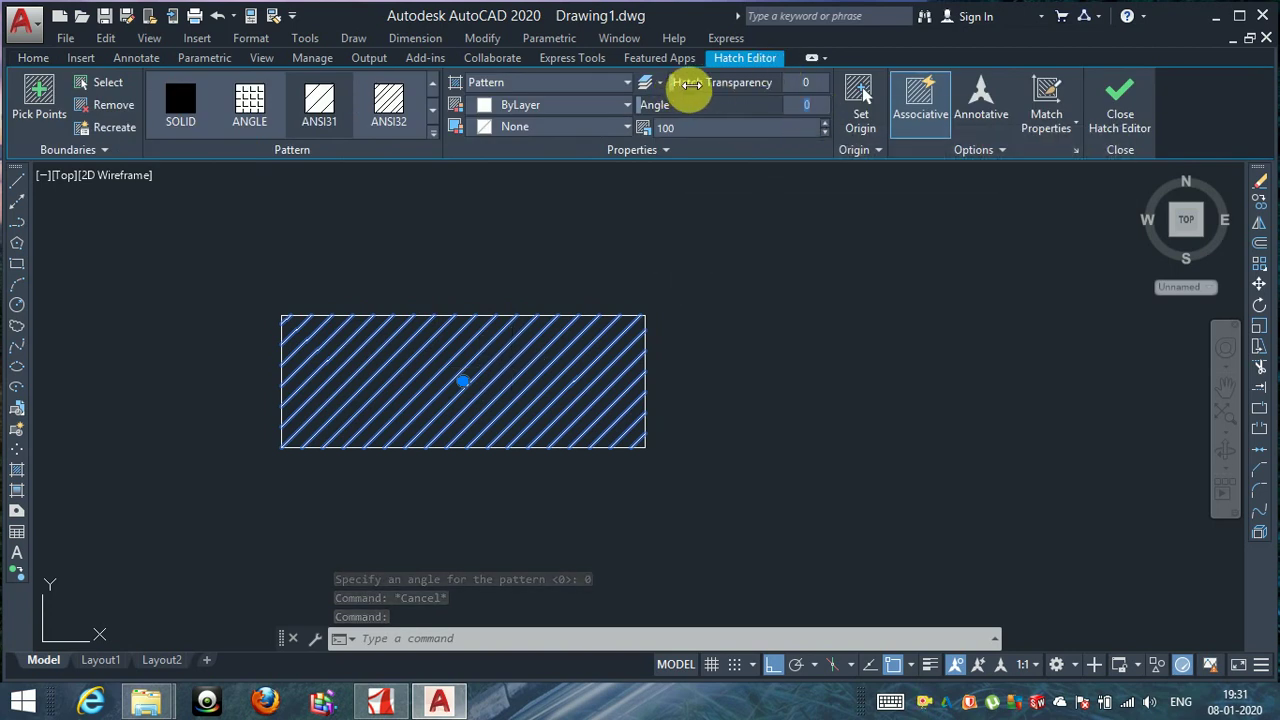
left_click(627, 84)
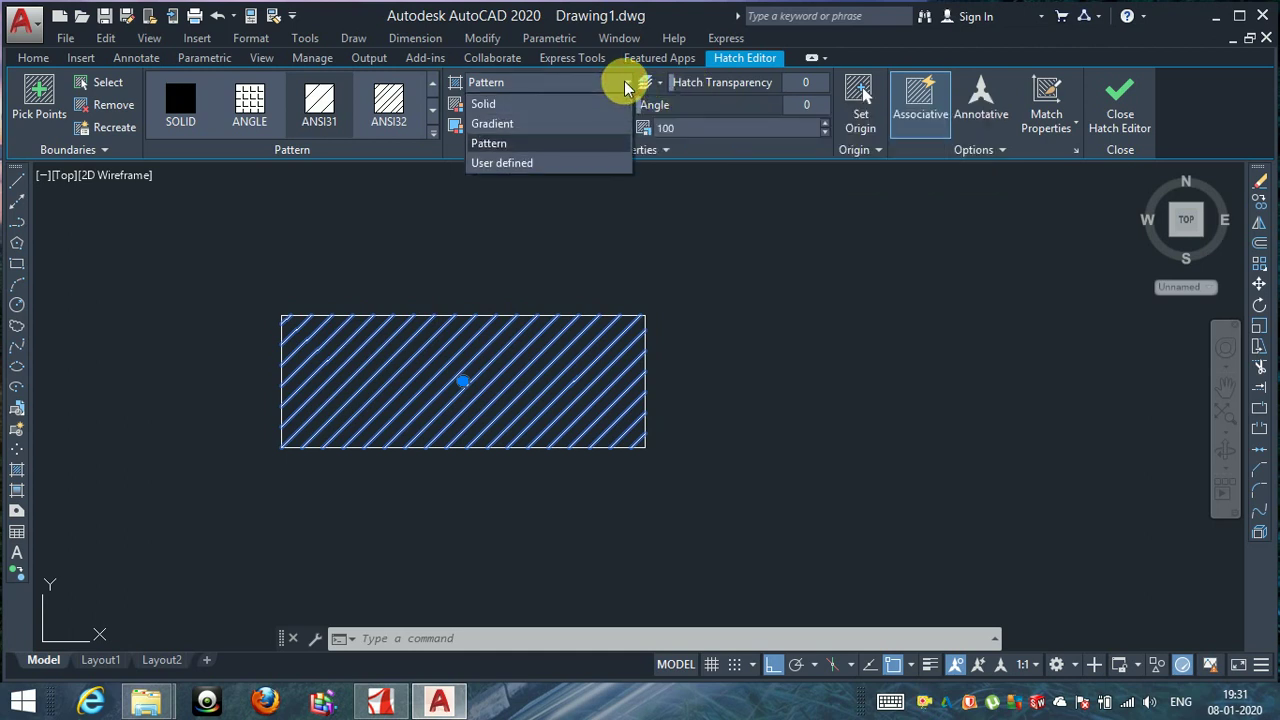
left_click(560, 123)
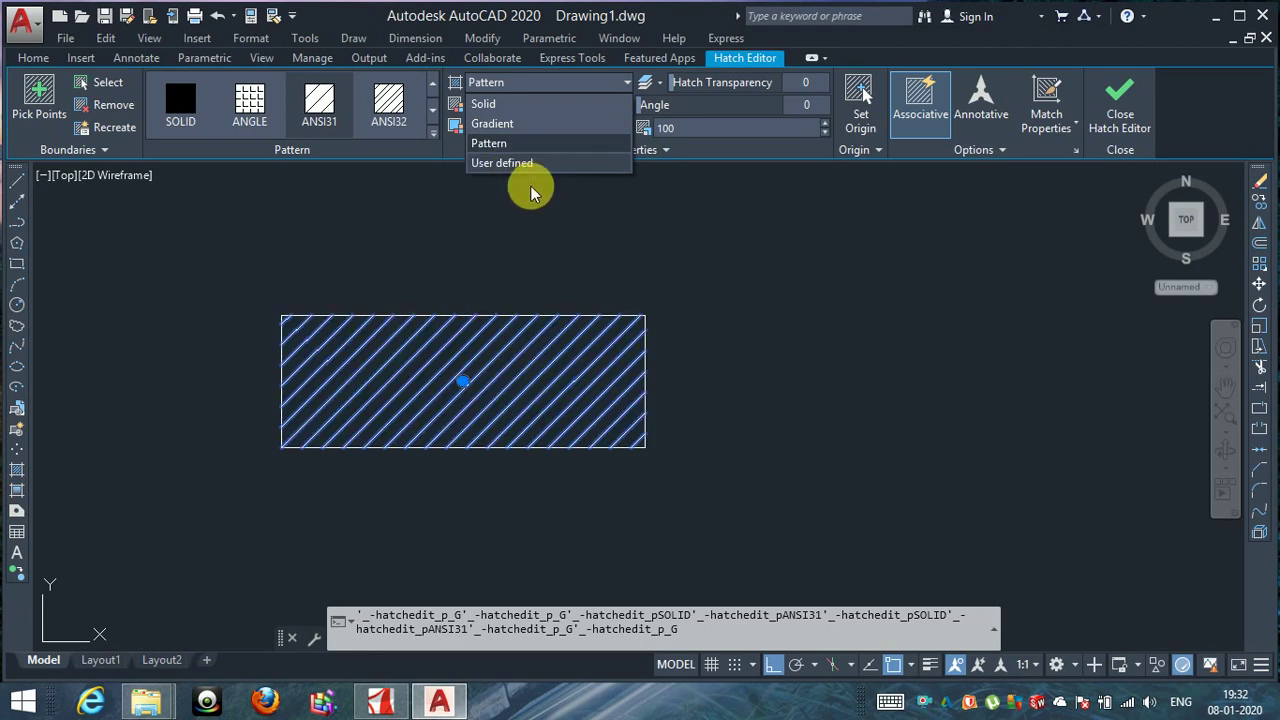
left_click(694, 210)
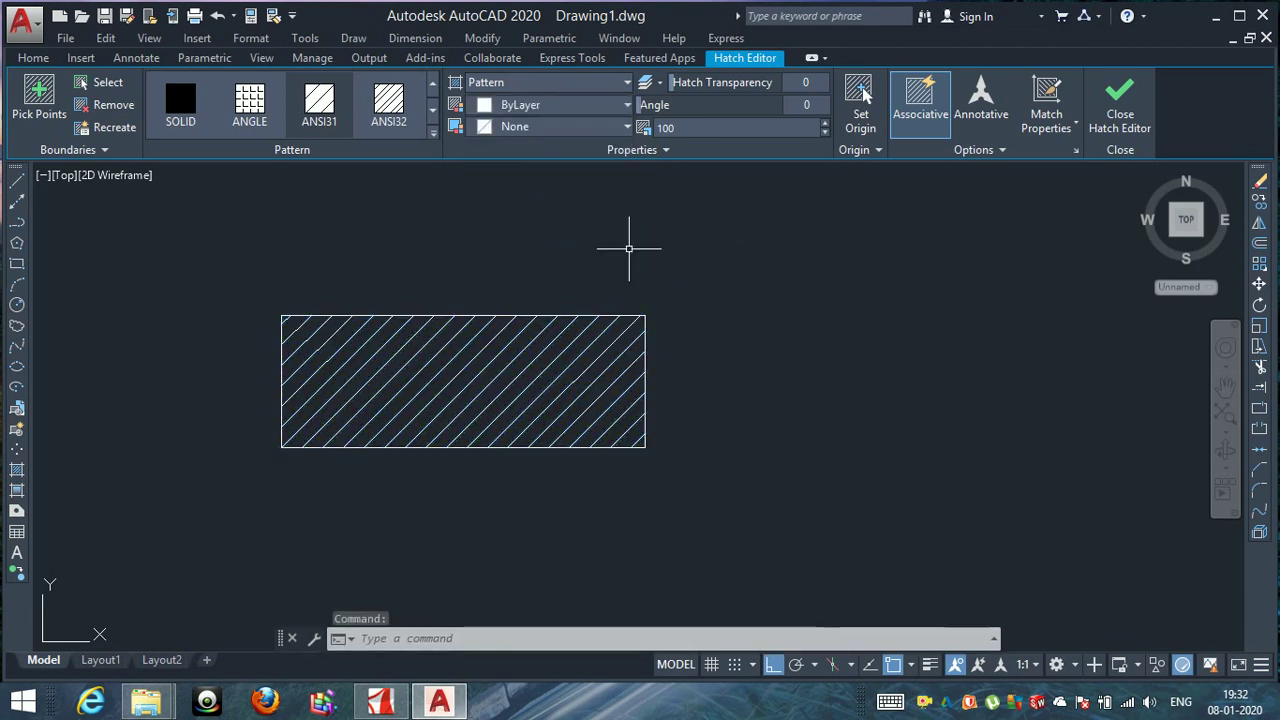
Select the existing hatch in the rectangle and erase it with E.
key("Escape")
key("Escape")
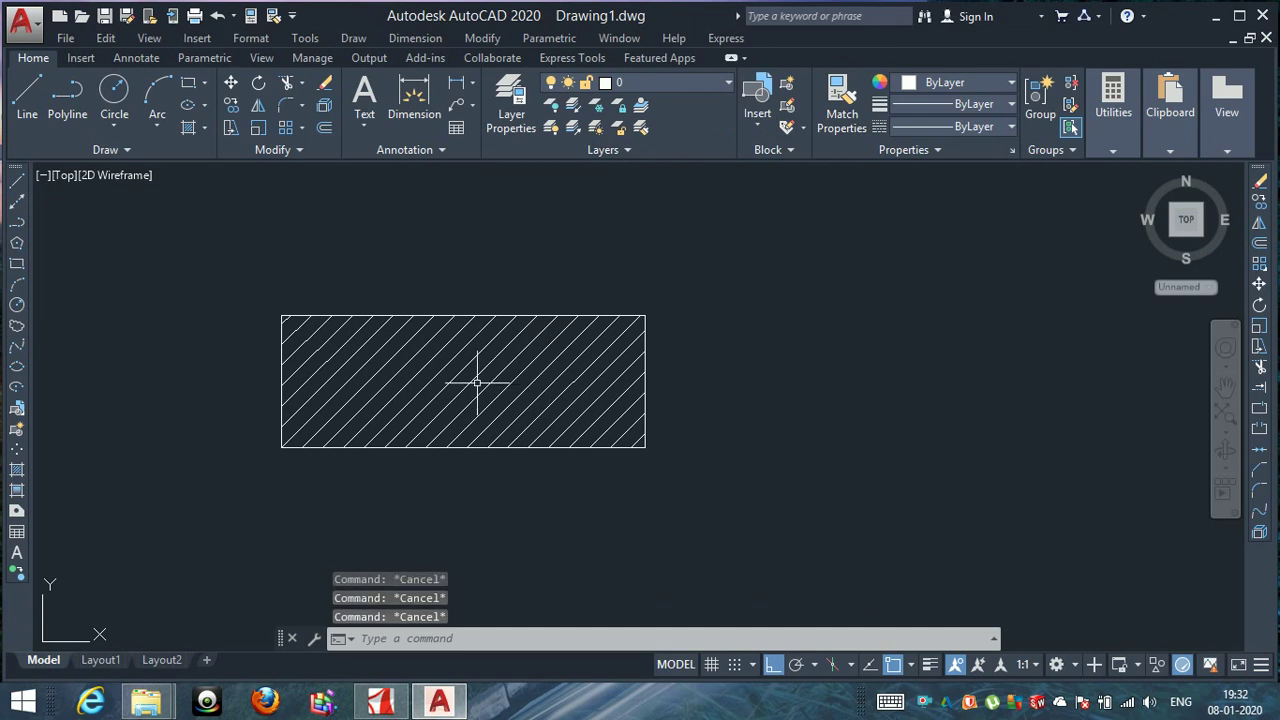
left_click(478, 380)
left_click(340, 368)
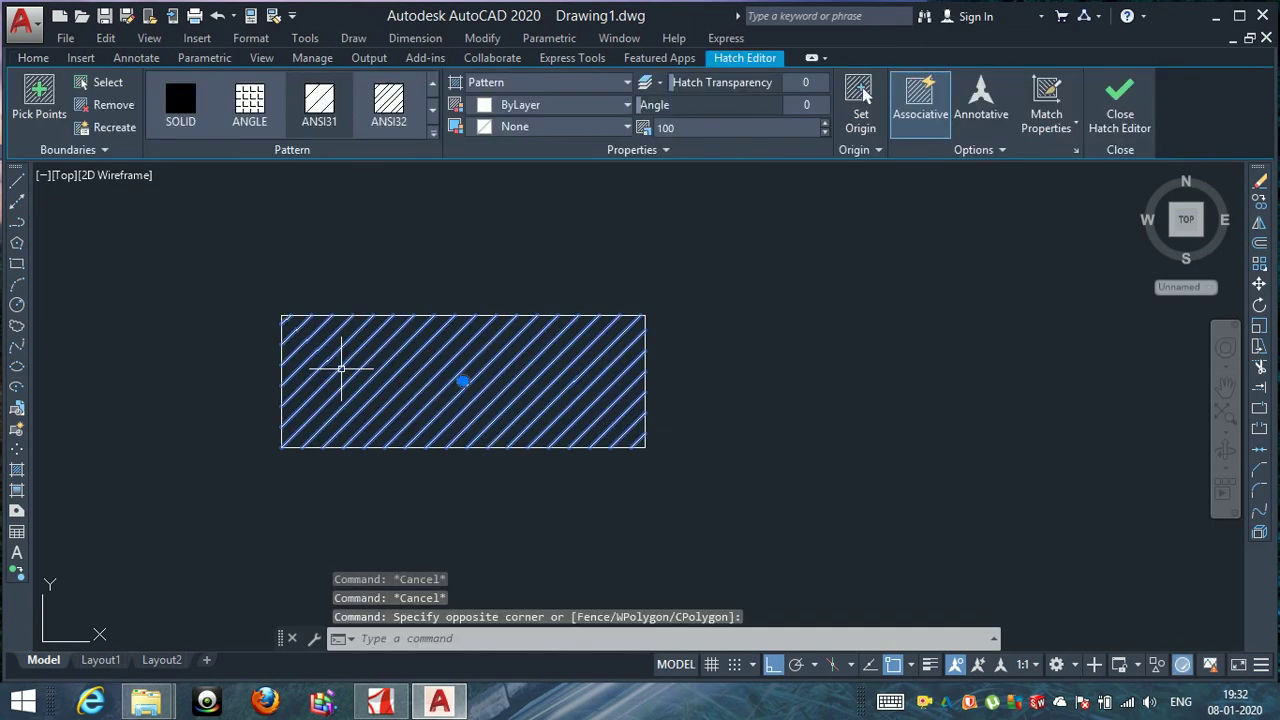
type("e")
key("Return")
key("Escape")
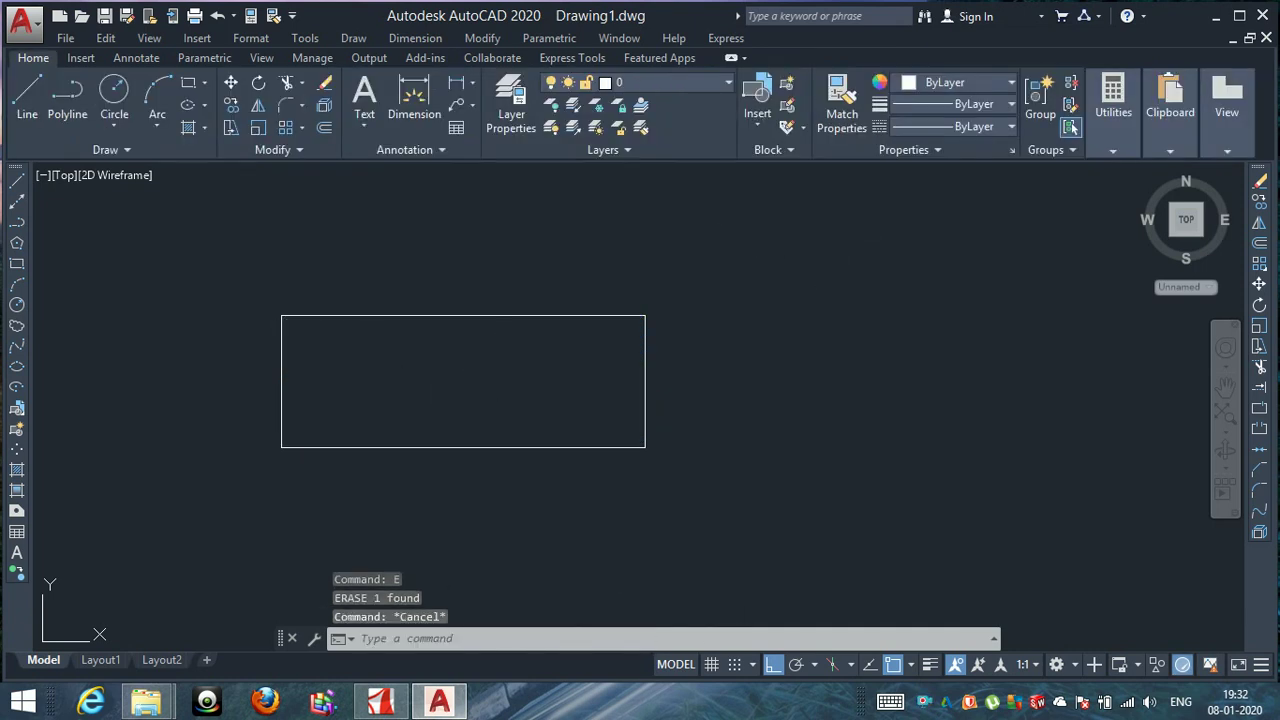
key("Escape")
Refill the rectangle with a fresh diagonal-line hatch at scale 100.
type("h")
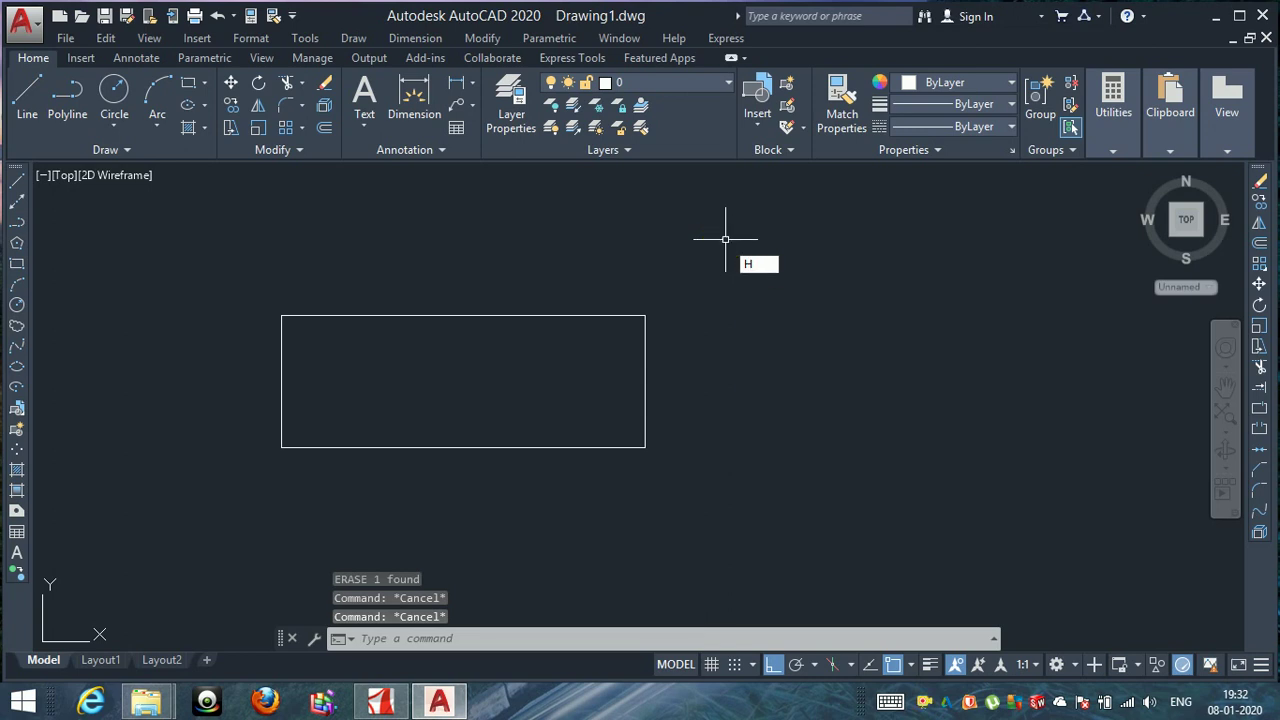
key("Return")
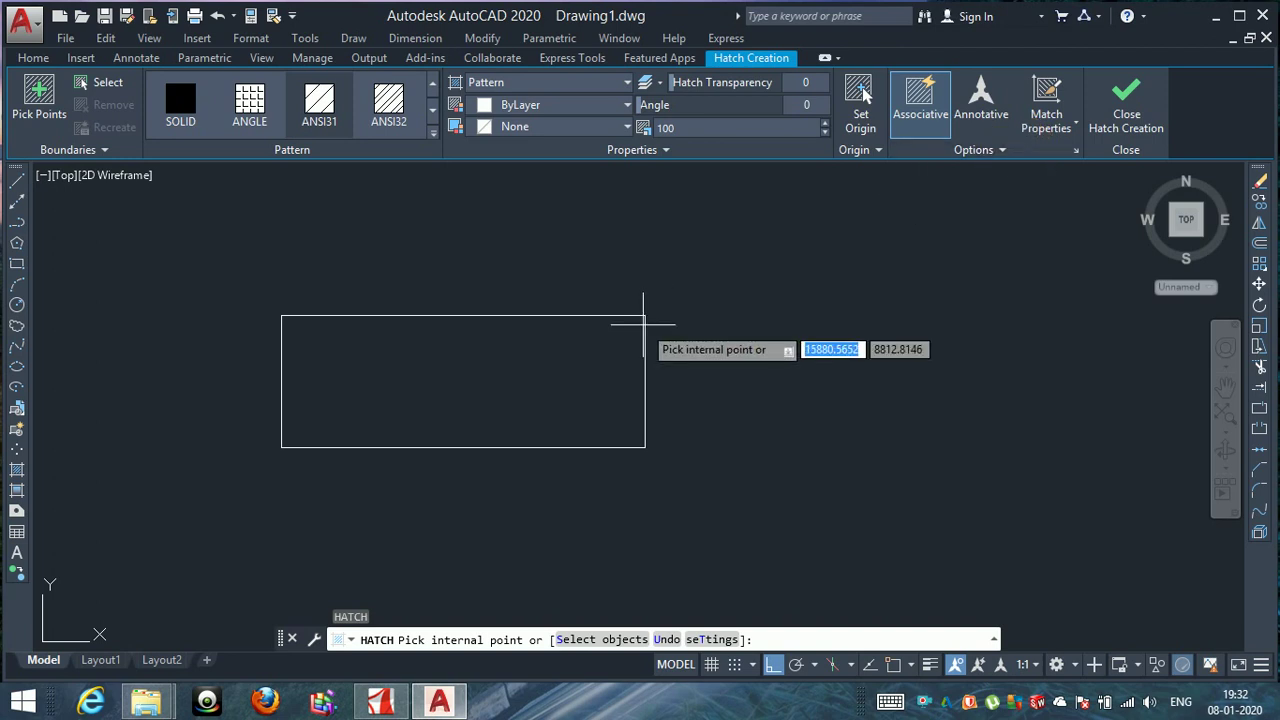
left_click(520, 370)
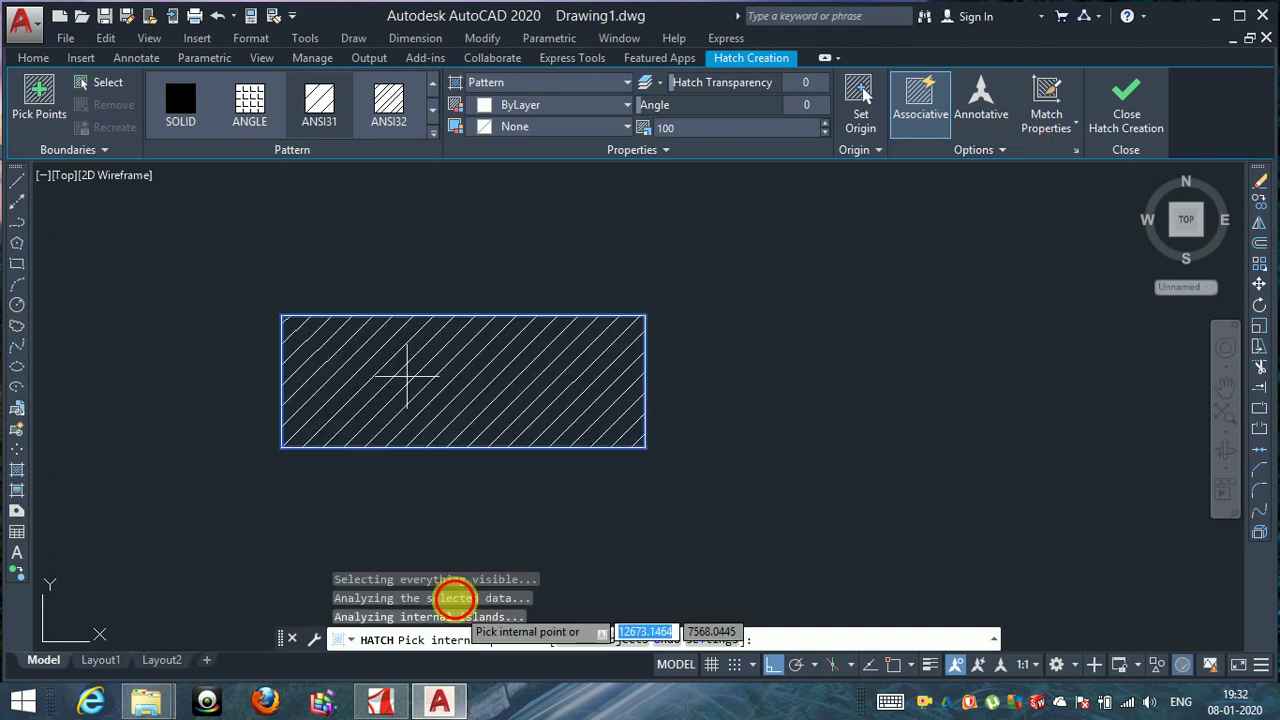
key("Escape")
key("Escape")
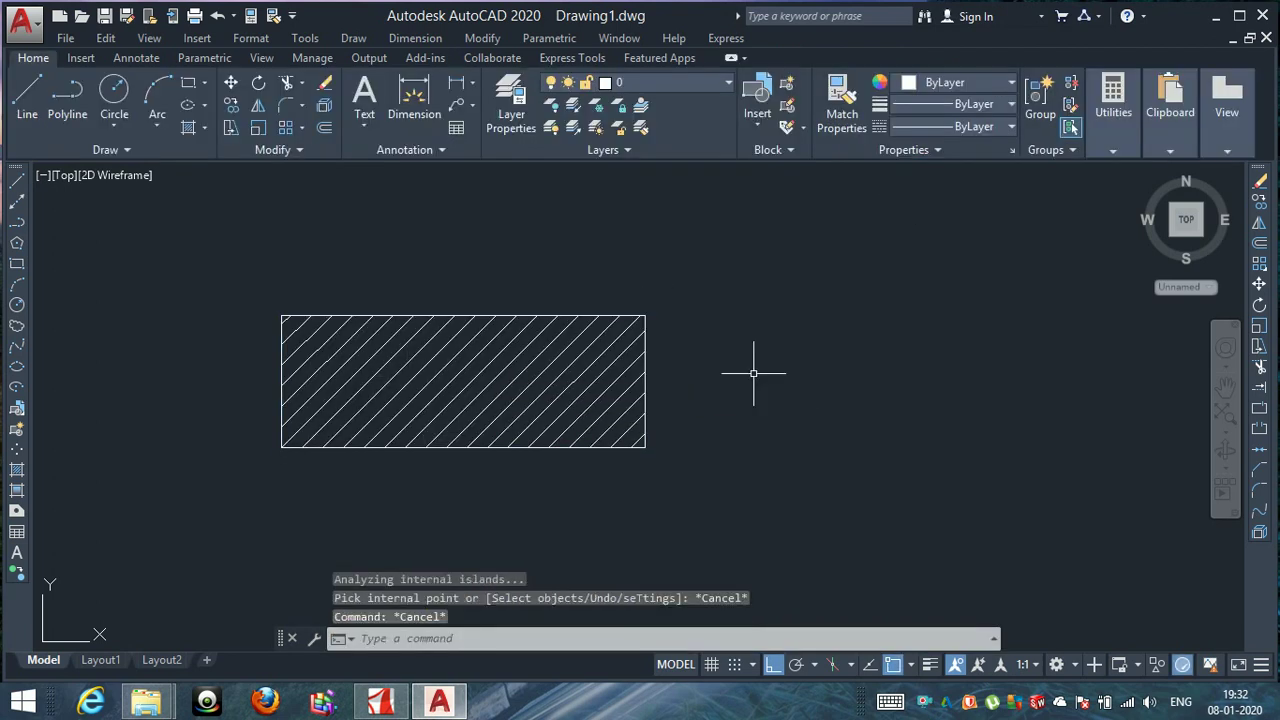
type("rec")
key("Return")
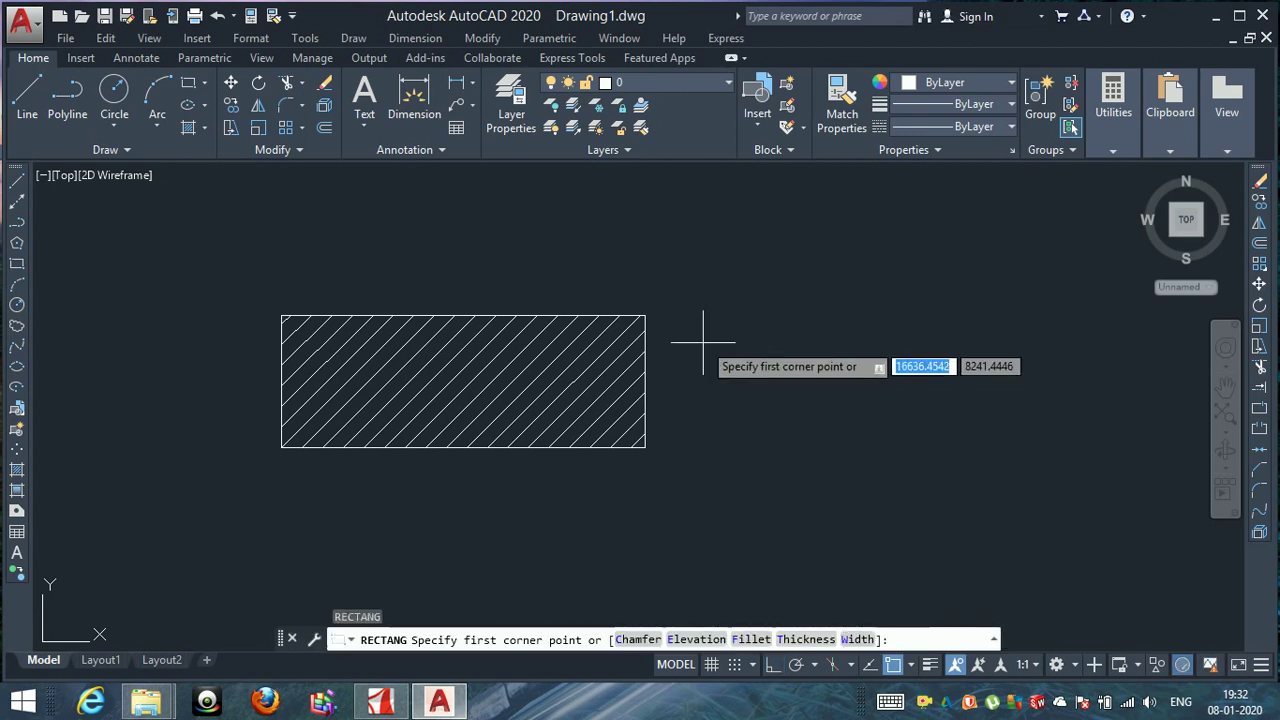
Draw a small rectangle to the right of the first one.
left_click(703, 342)
left_click(719, 365)
key("Escape")
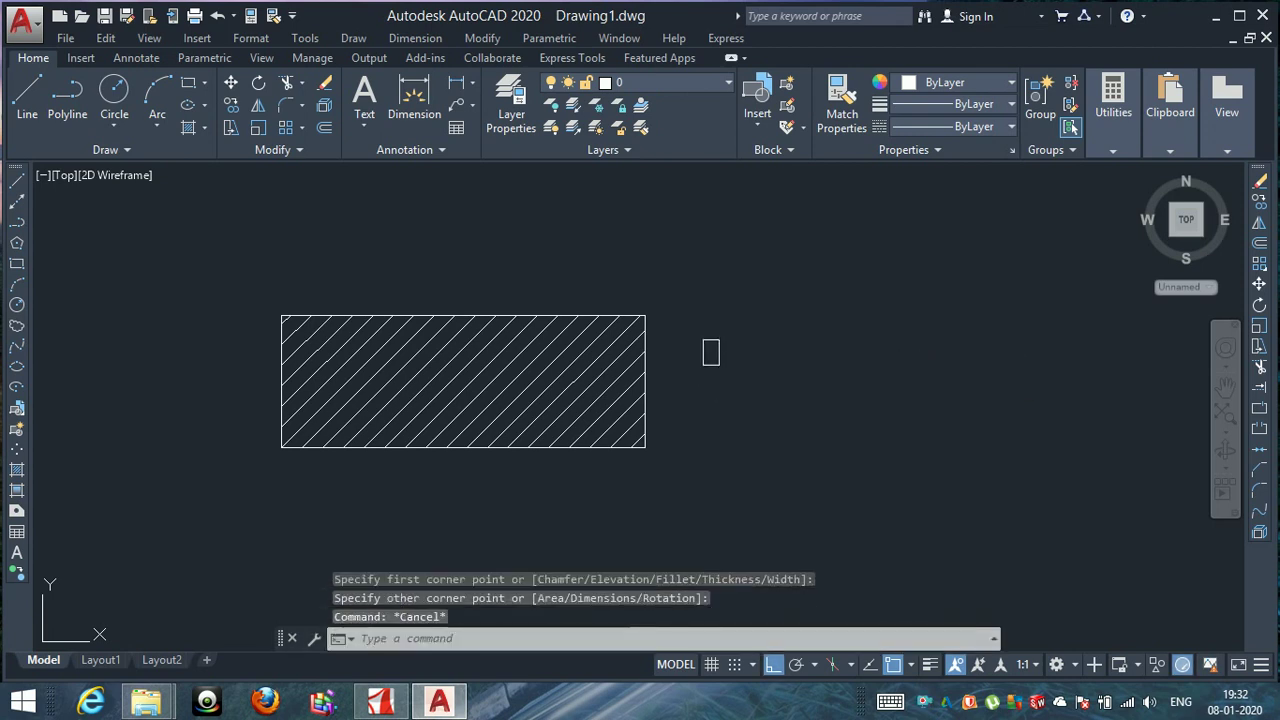
key("Escape")
key("Escape")
Hatch the small rectangle with a denser diagonal pattern at scale 10.
type("h")
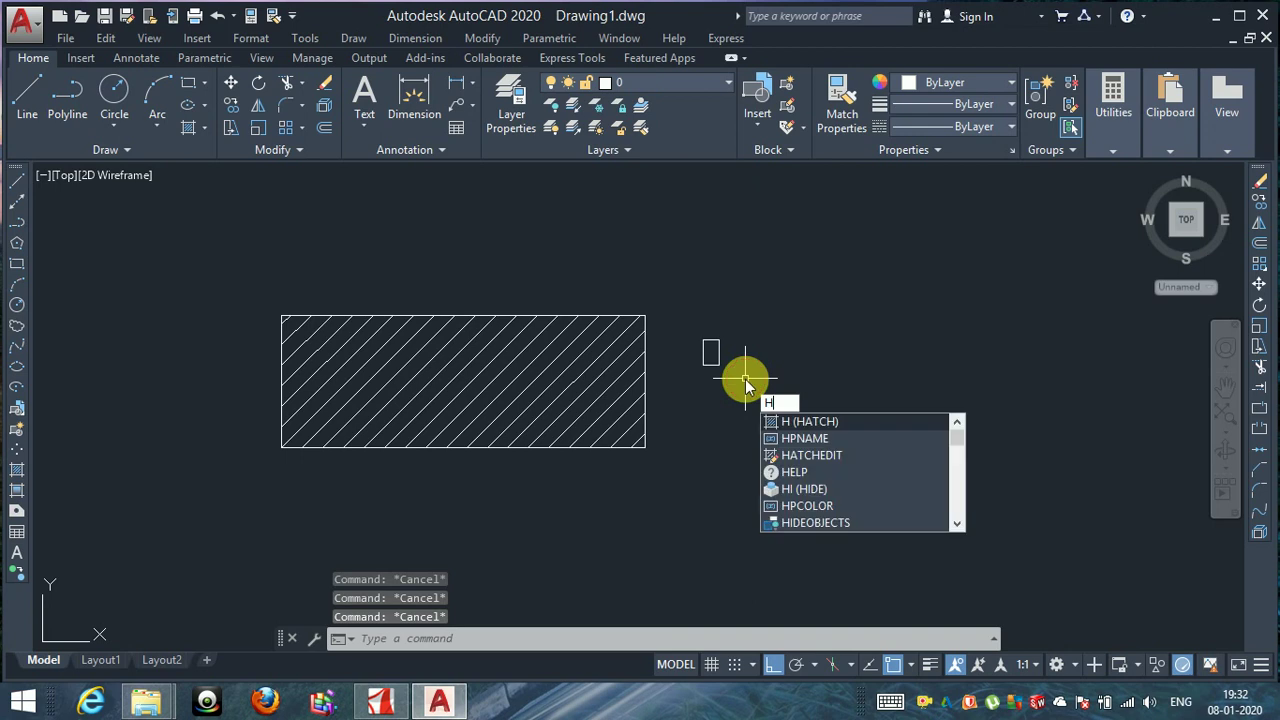
key("Return")
scroll(711, 362, "up", 2)
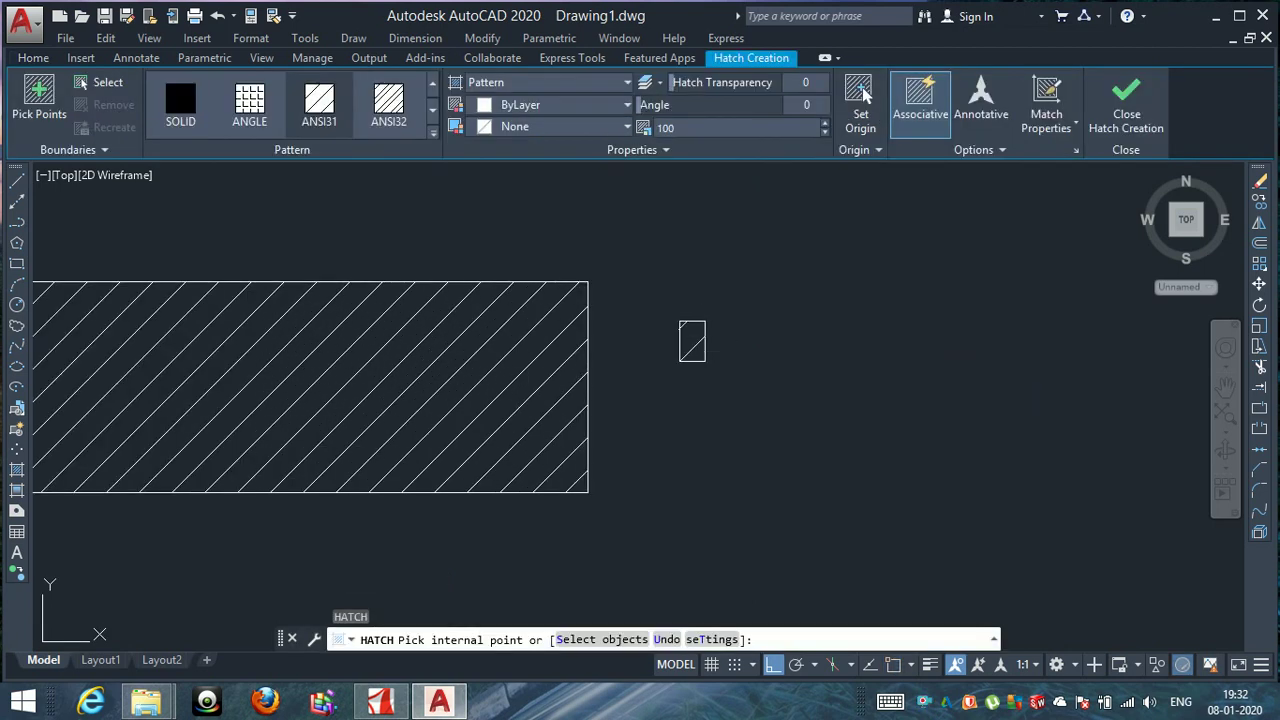
left_click(694, 340)
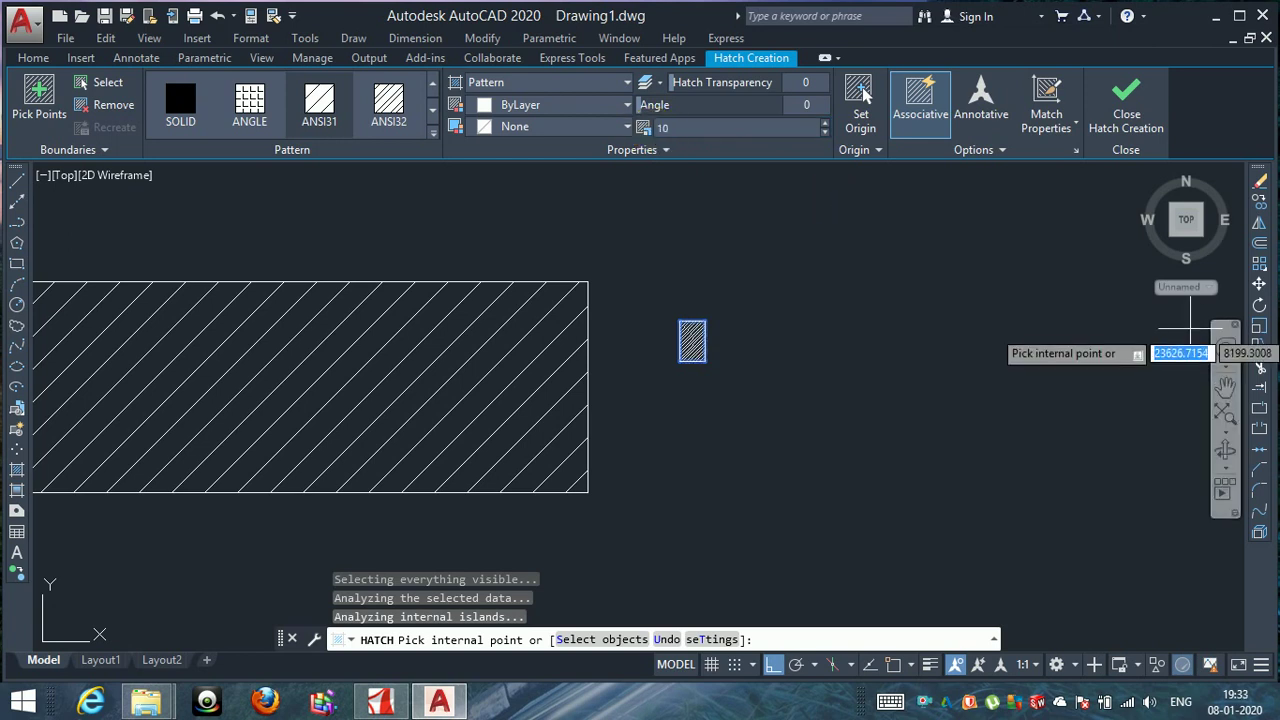
scroll(1220, 335, "down", 2)
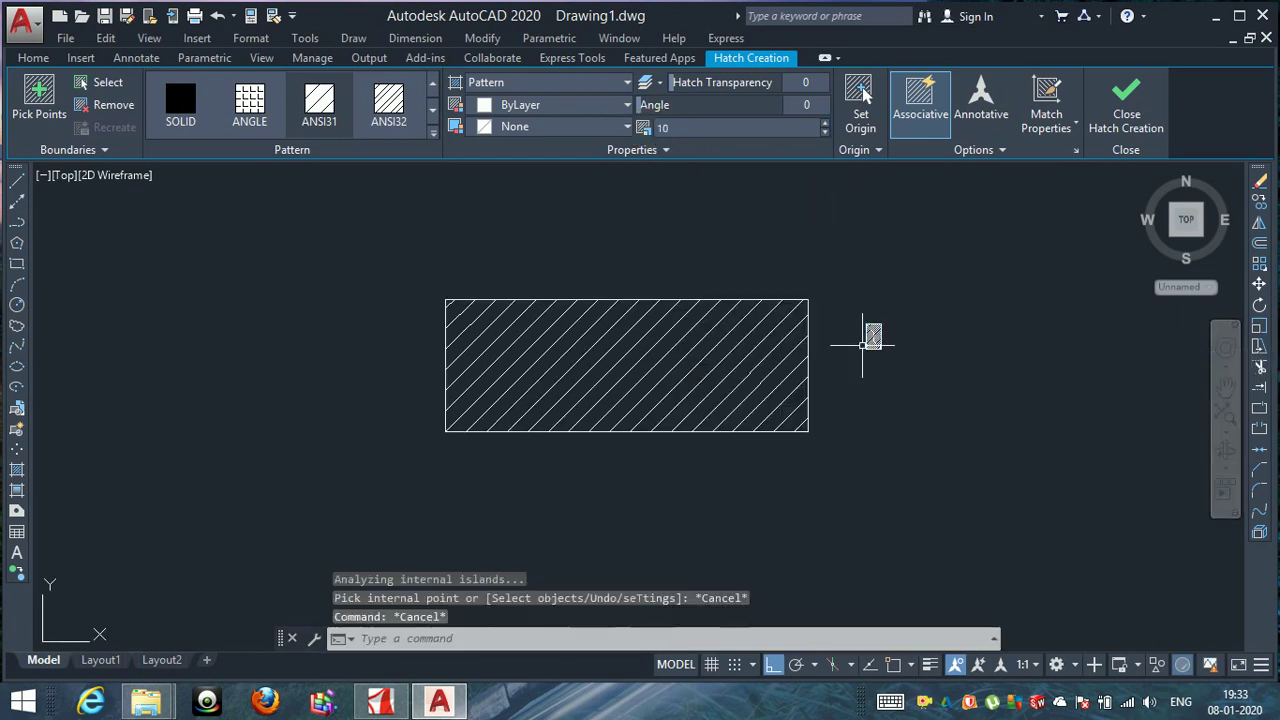
scroll(780, 351, "up", 2)
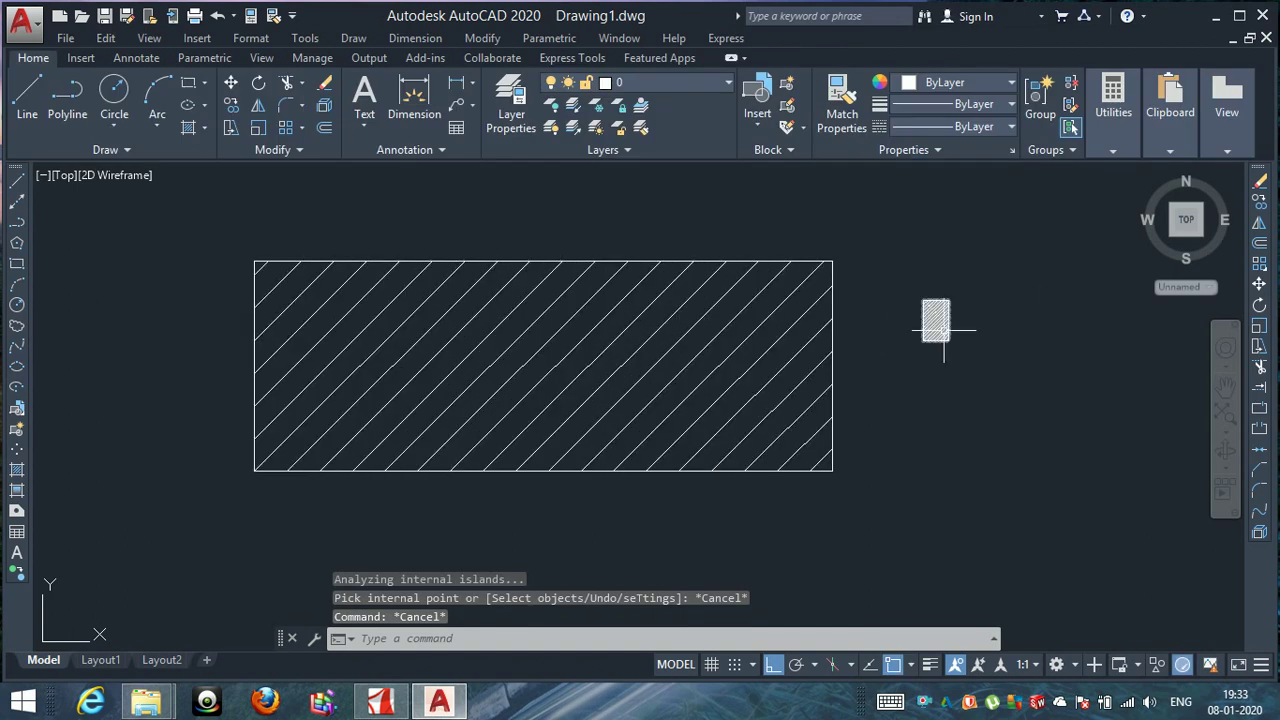
key("Escape")
key("Escape")
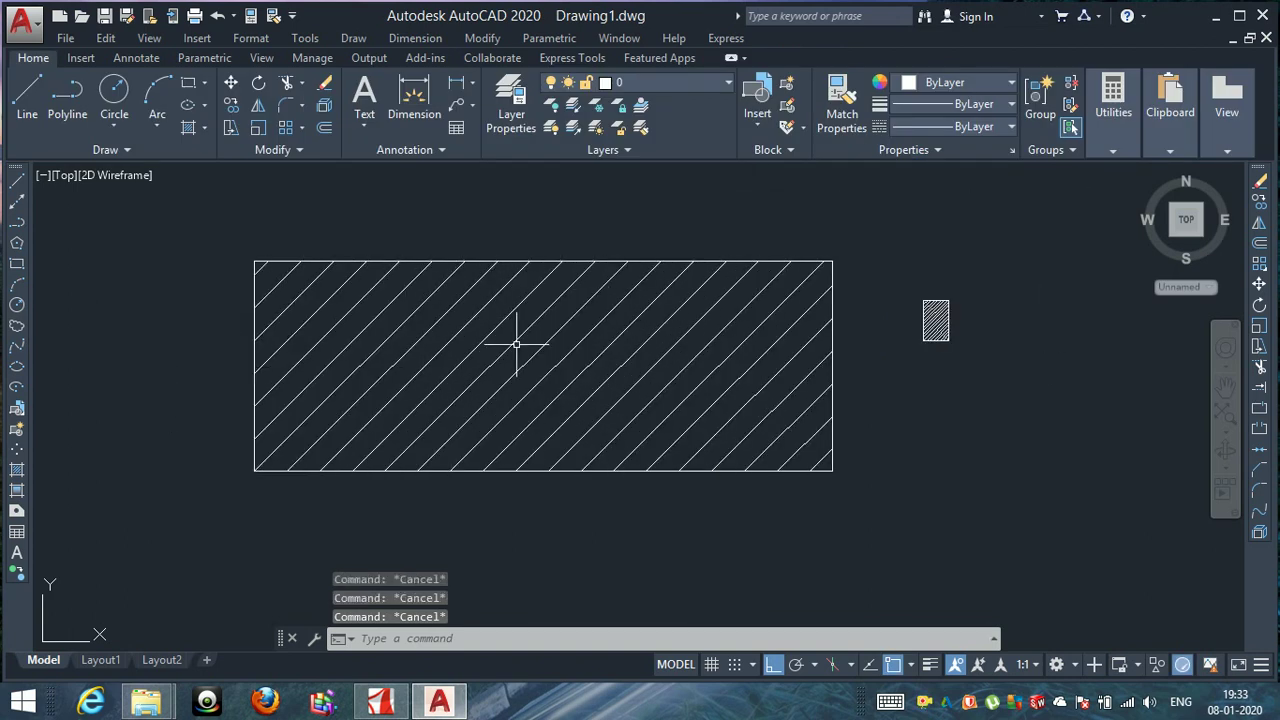
left_click(512, 344)
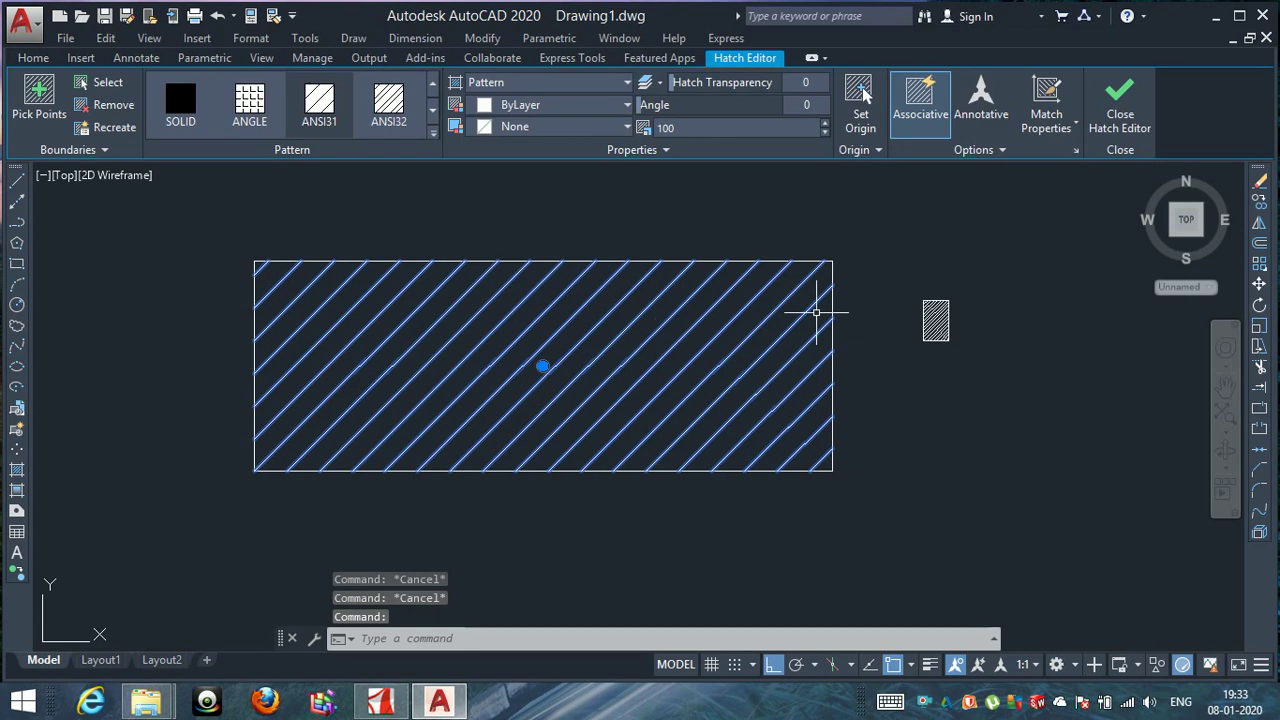
left_click(1045, 118)
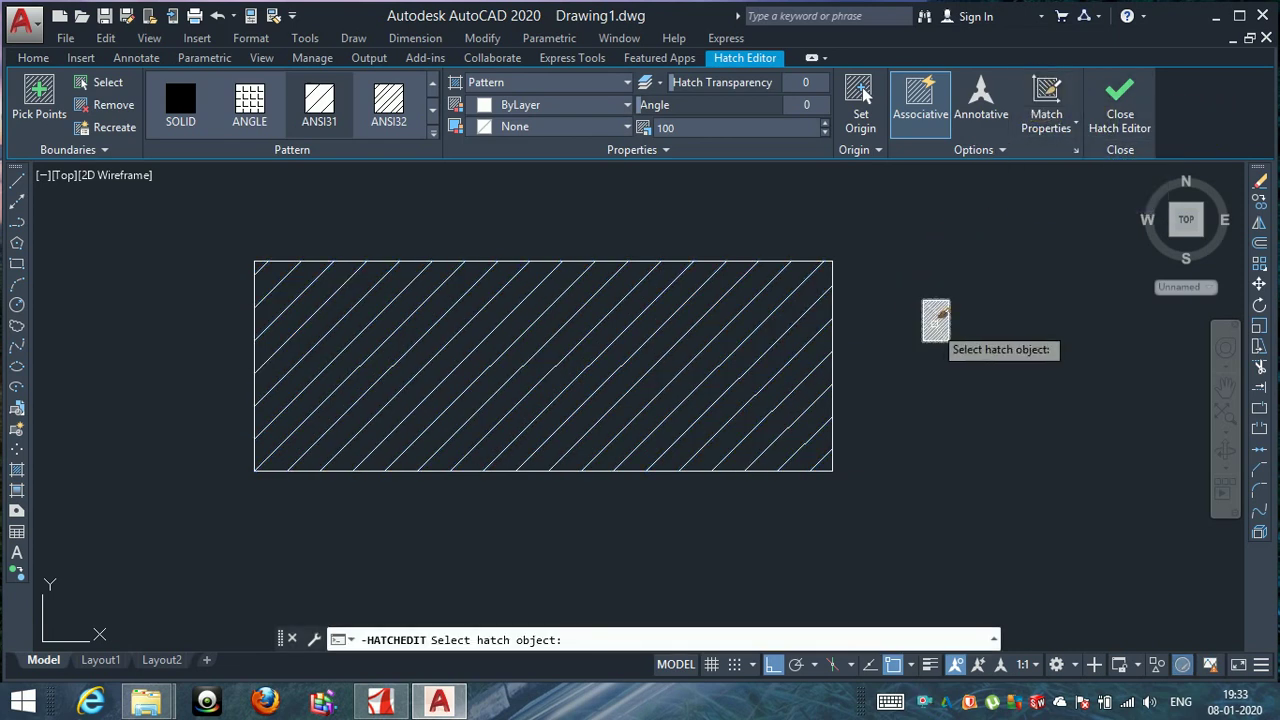
key("Escape")
type("10")
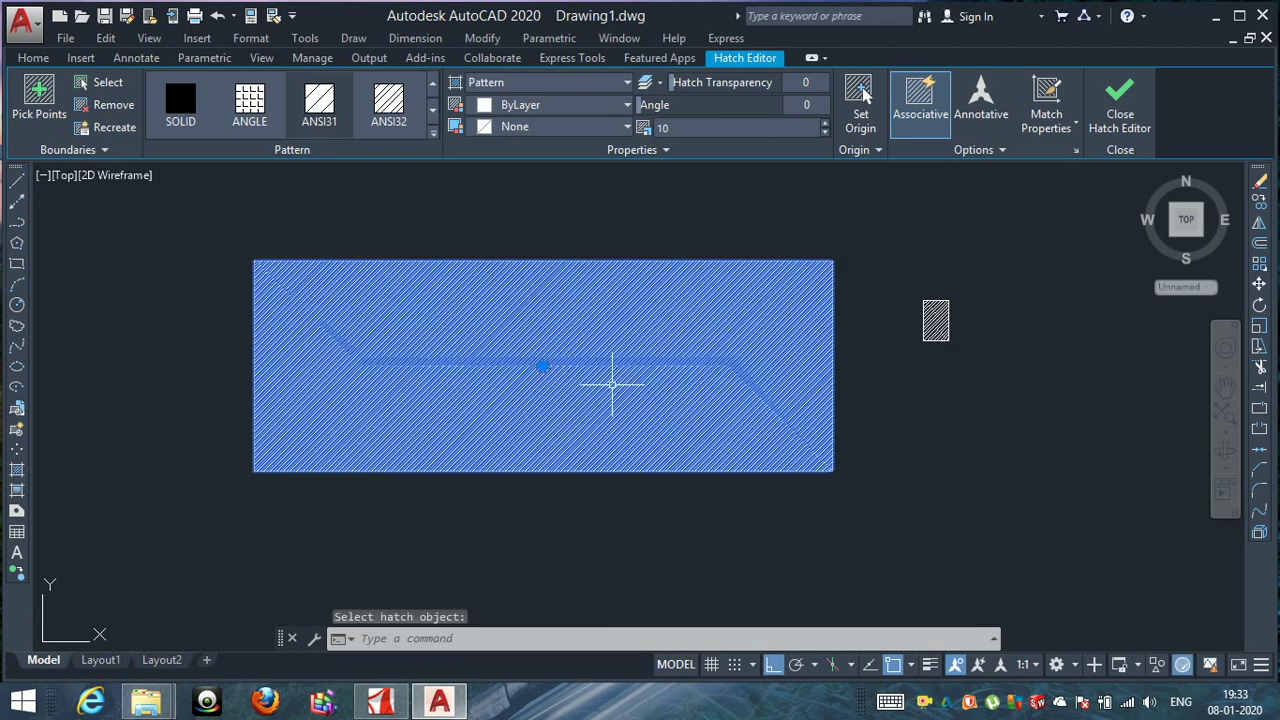
key("Escape")
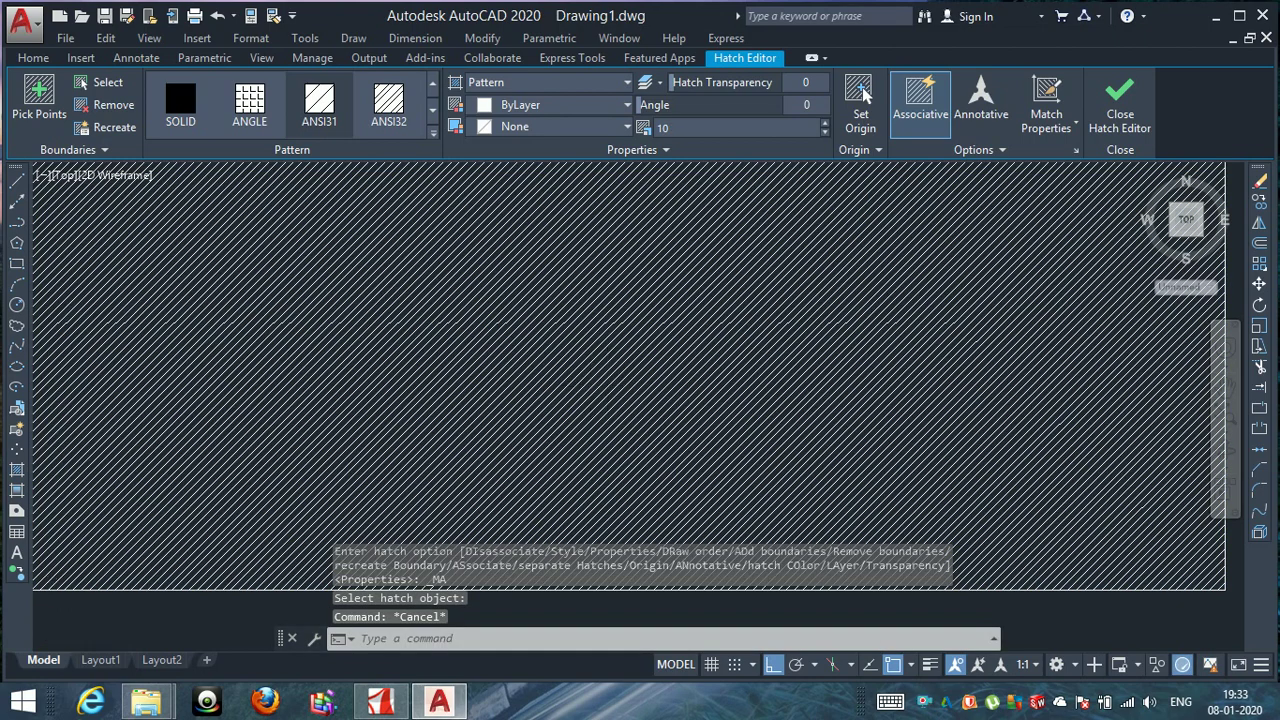
key("Escape")
scroll(620, 350, "down", 5)
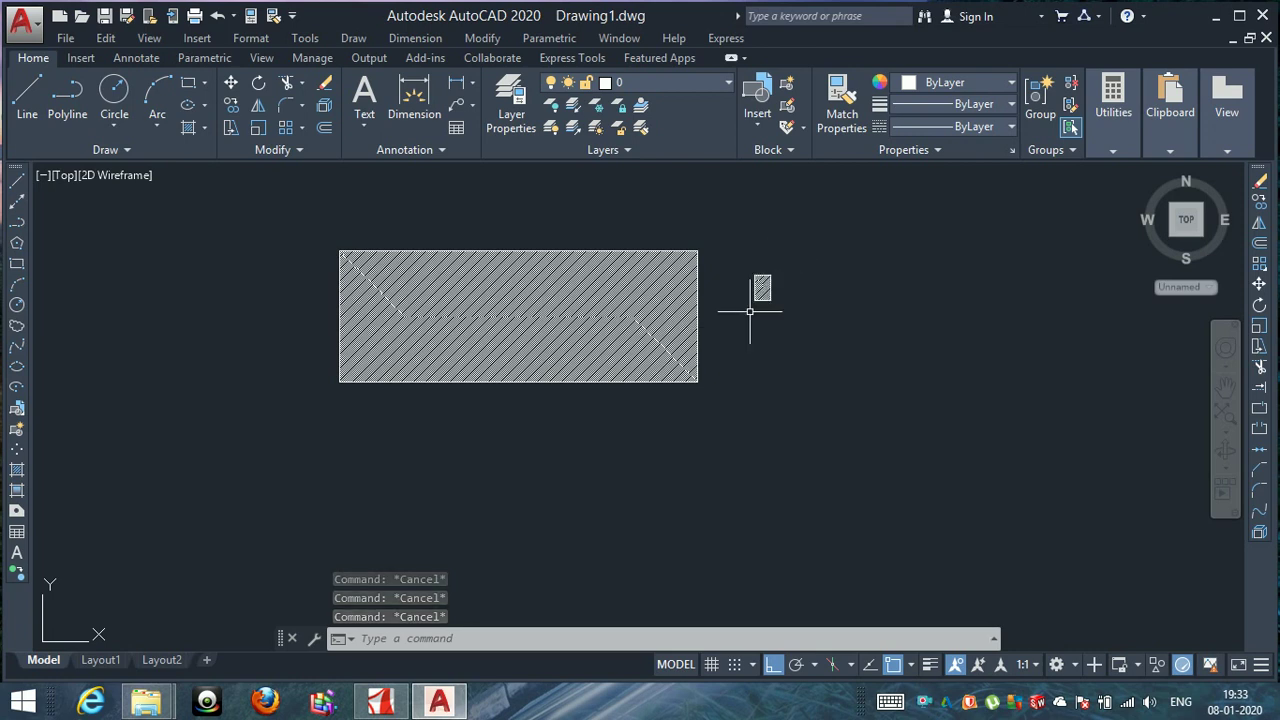
scroll(750, 311, "up", 2)
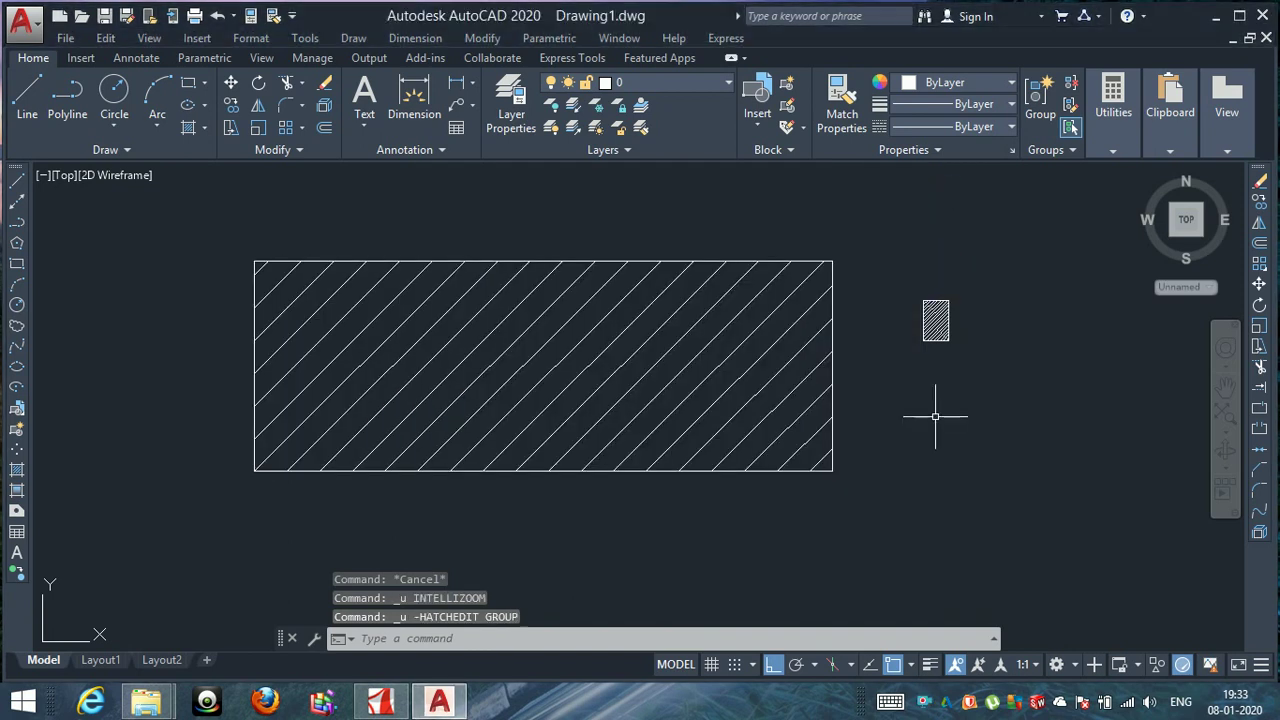
scroll(333, 364, "down", 5)
key("Escape")
key("Escape")
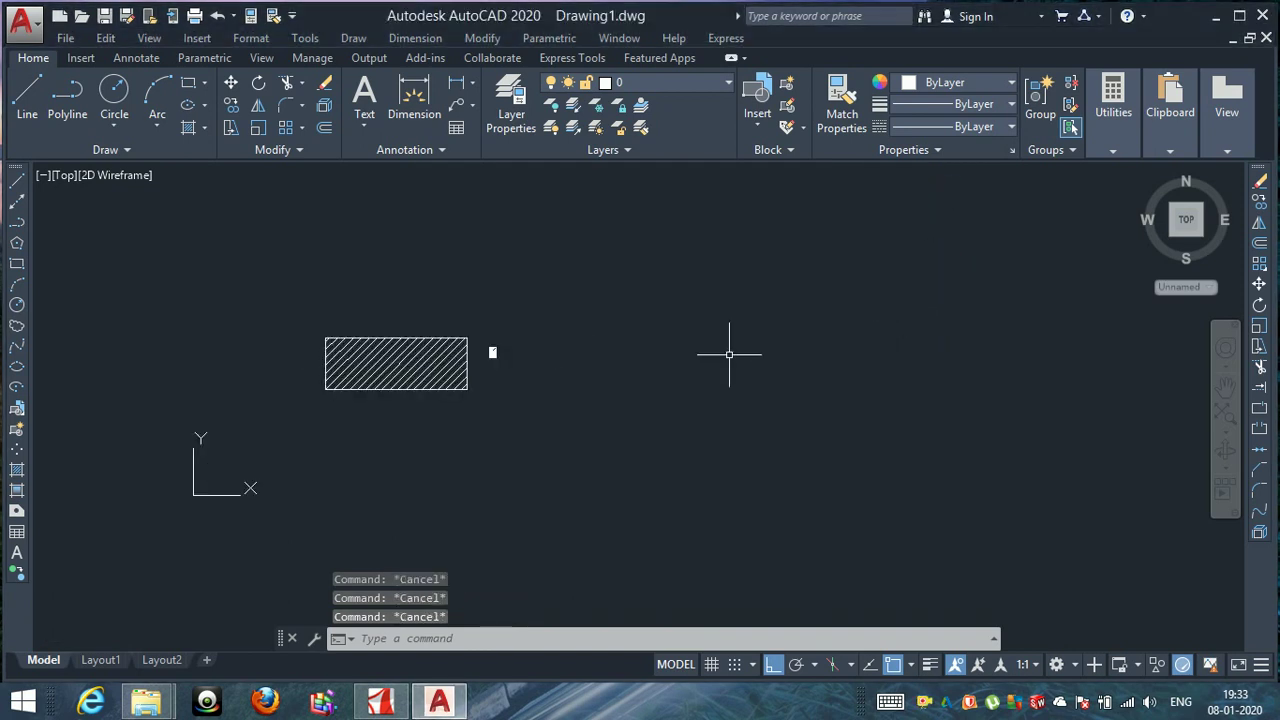
Window-select both hatched practice rectangles and erase them with E.
left_click(492, 367)
left_click(280, 324)
type("e")
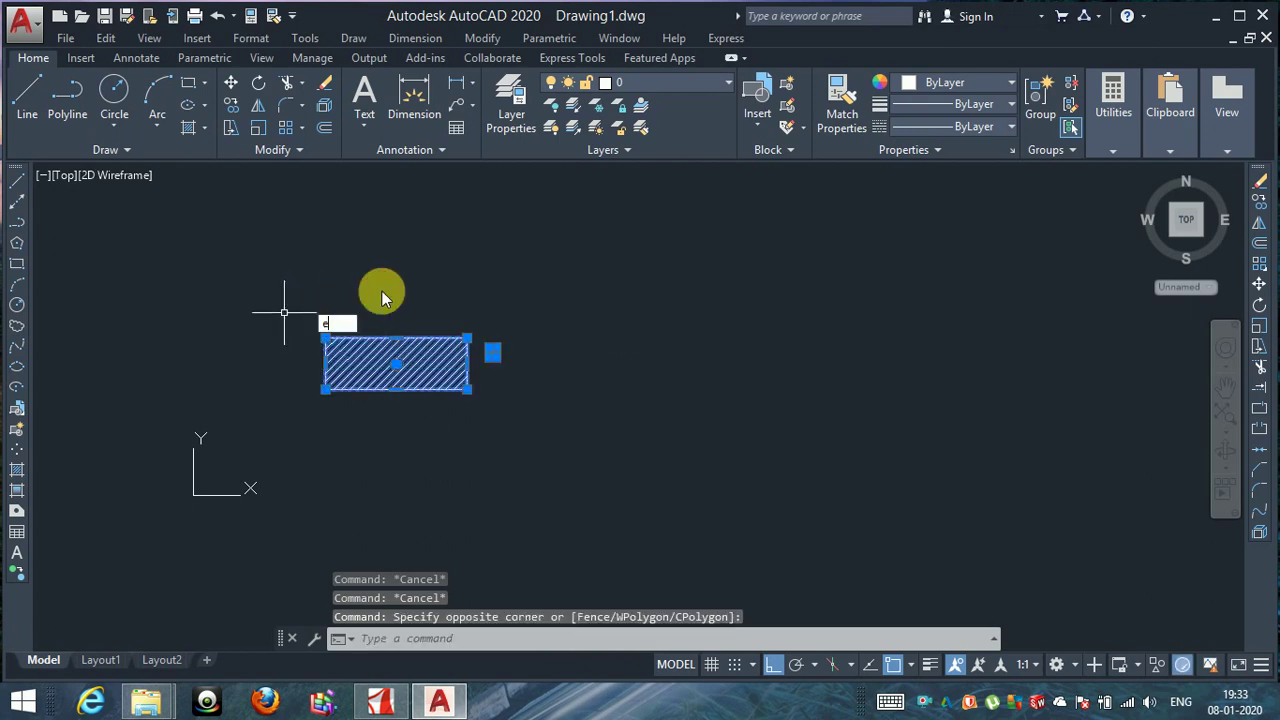
key("Return")
key("Escape")
Zoom in on the four concentric circles and the nested rectangles.
scroll(580, 290, "up", 5)
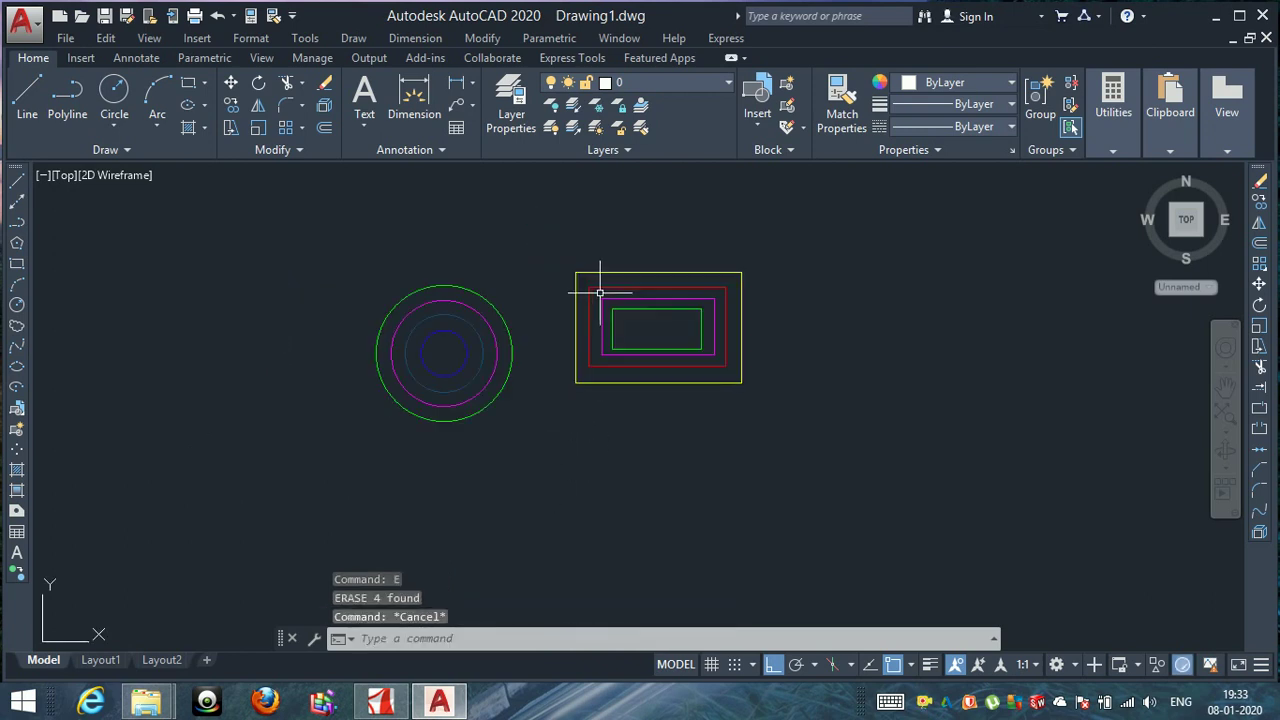
scroll(600, 295, "up", 4)
key("Escape")
key("Escape")
scroll(632, 388, "down", 2)
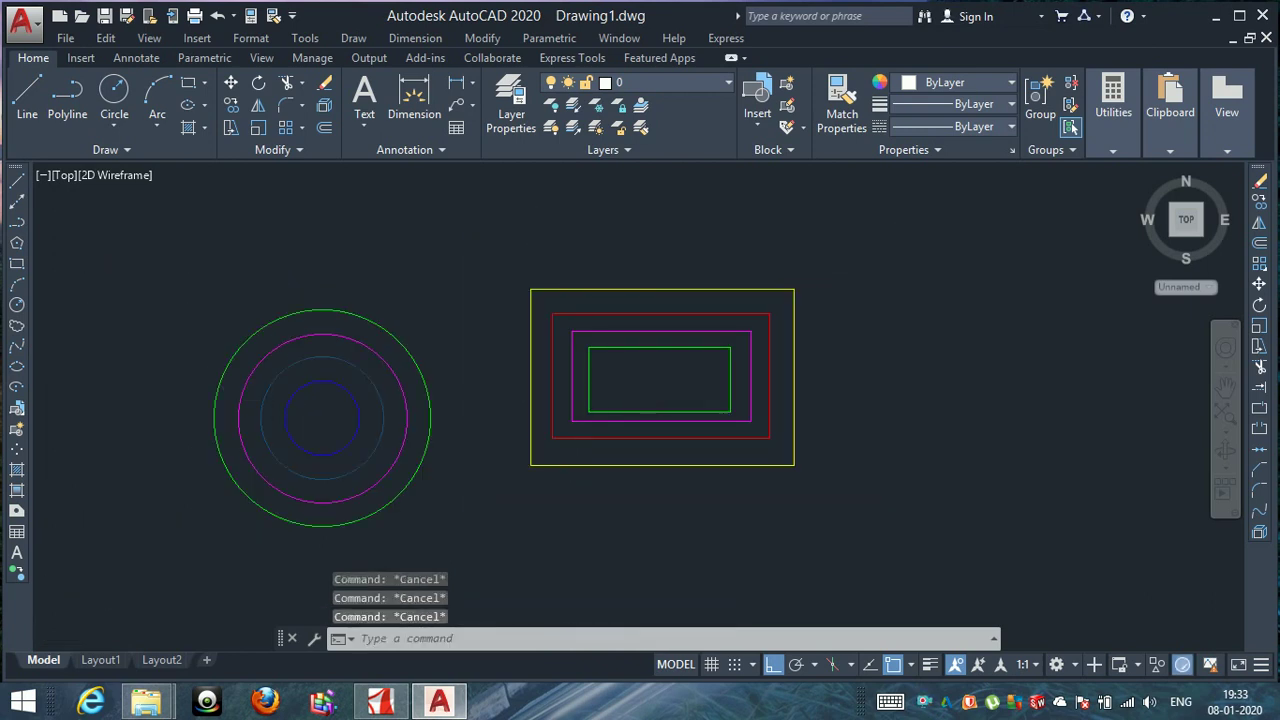
scroll(263, 395, "up", 2)
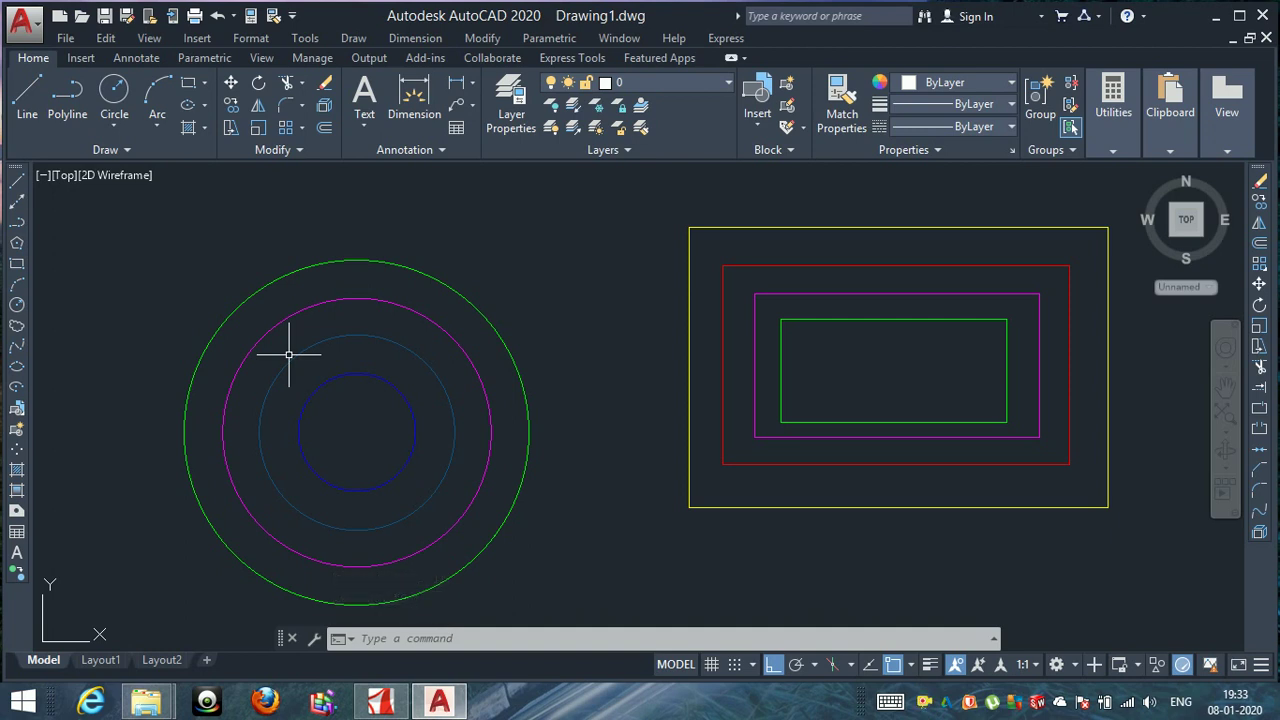
Dismiss the accidental Block Definition dialog and start a gradient fill.
left_click(16, 432)
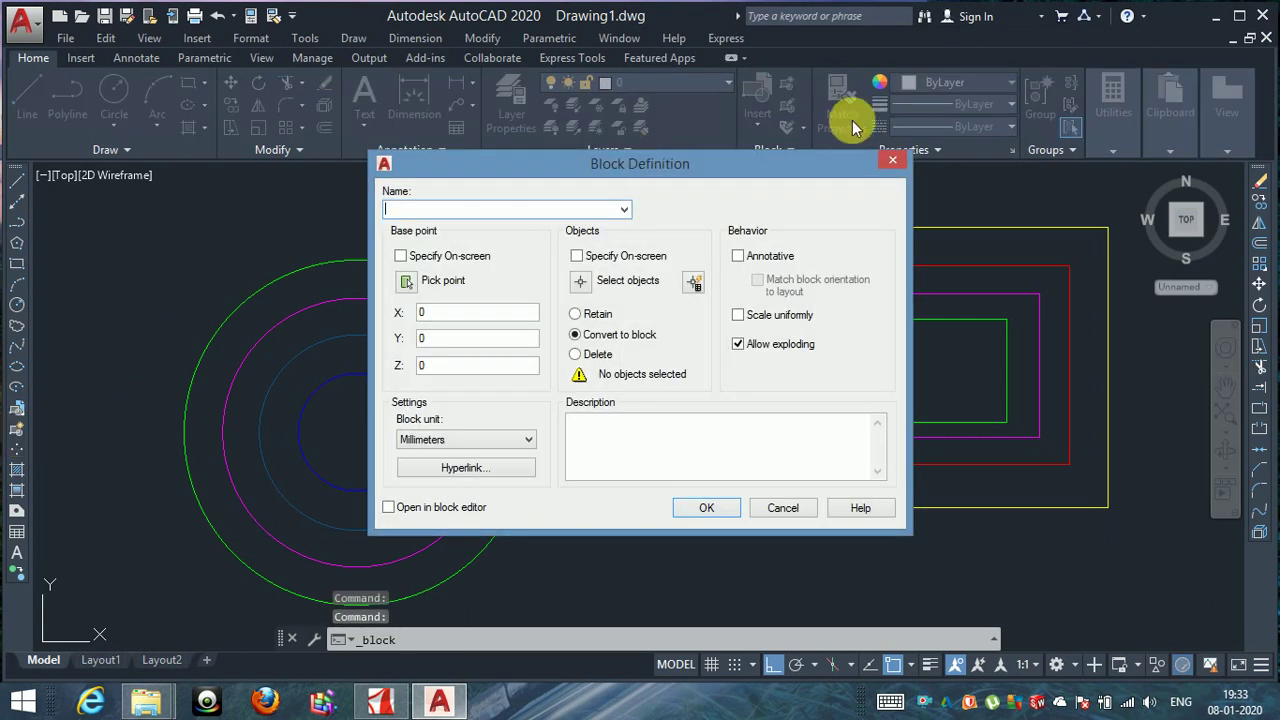
key("Escape")
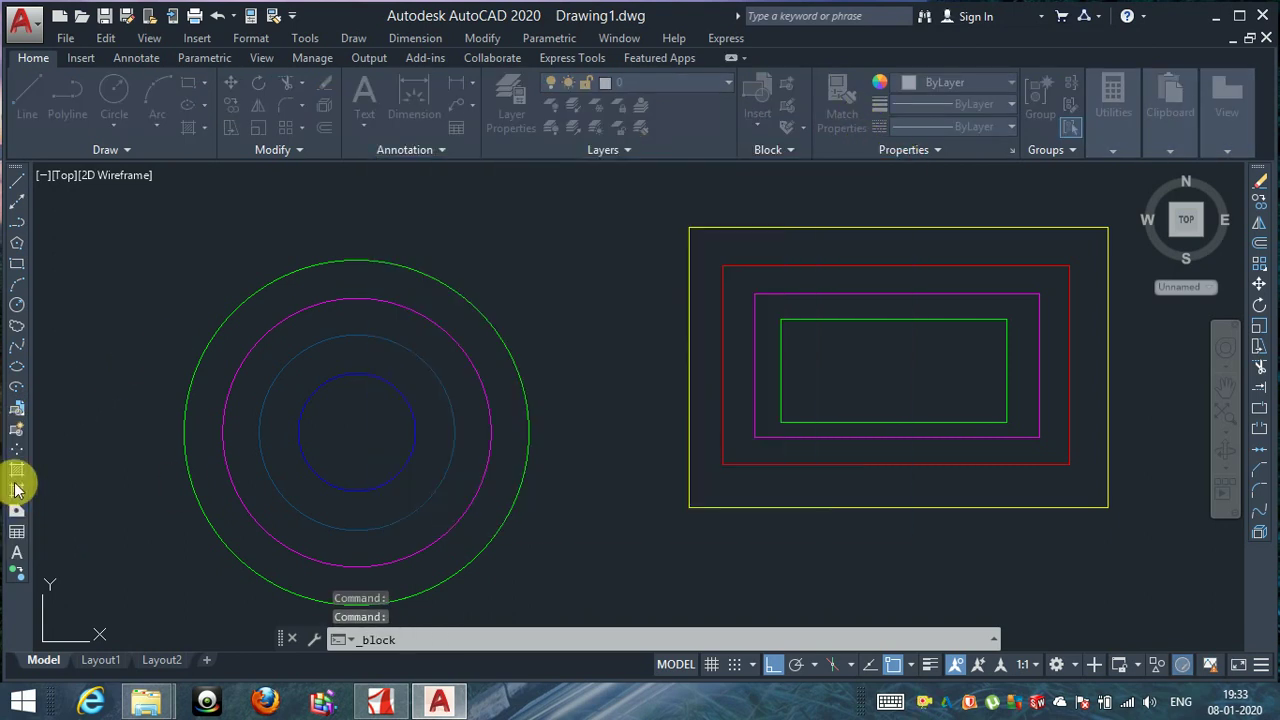
left_click(16, 489)
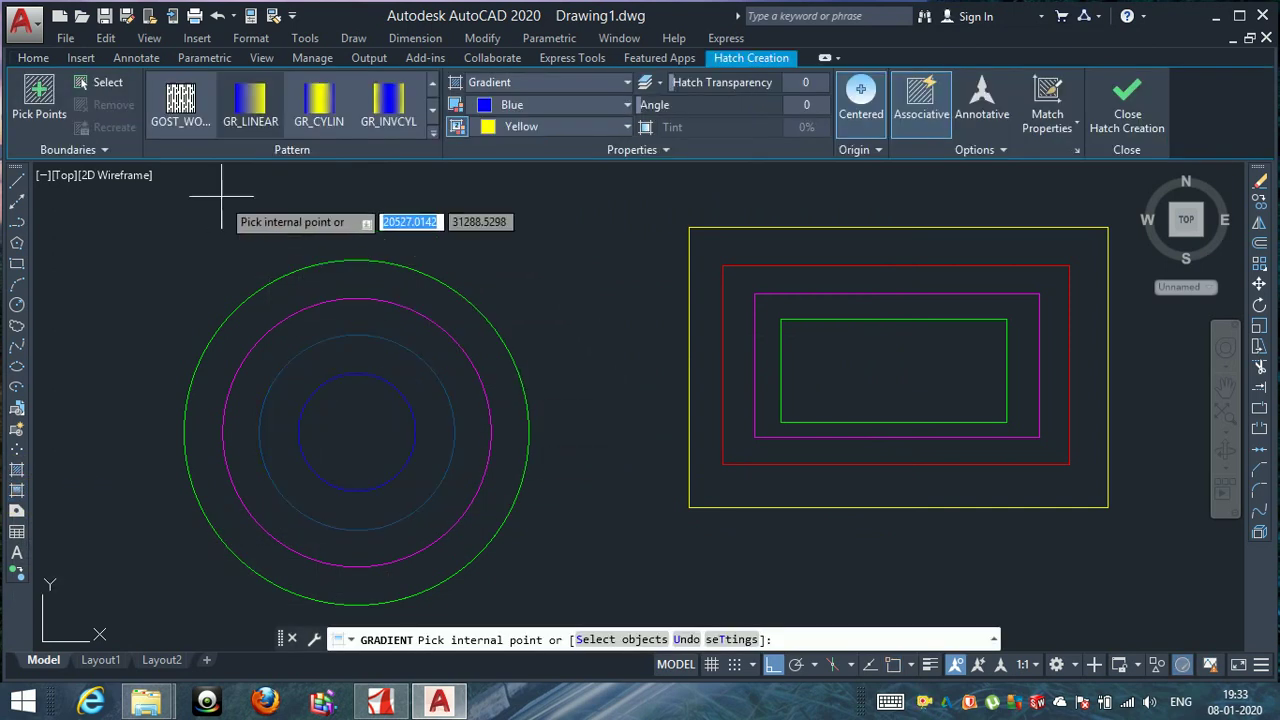
left_click(175, 106)
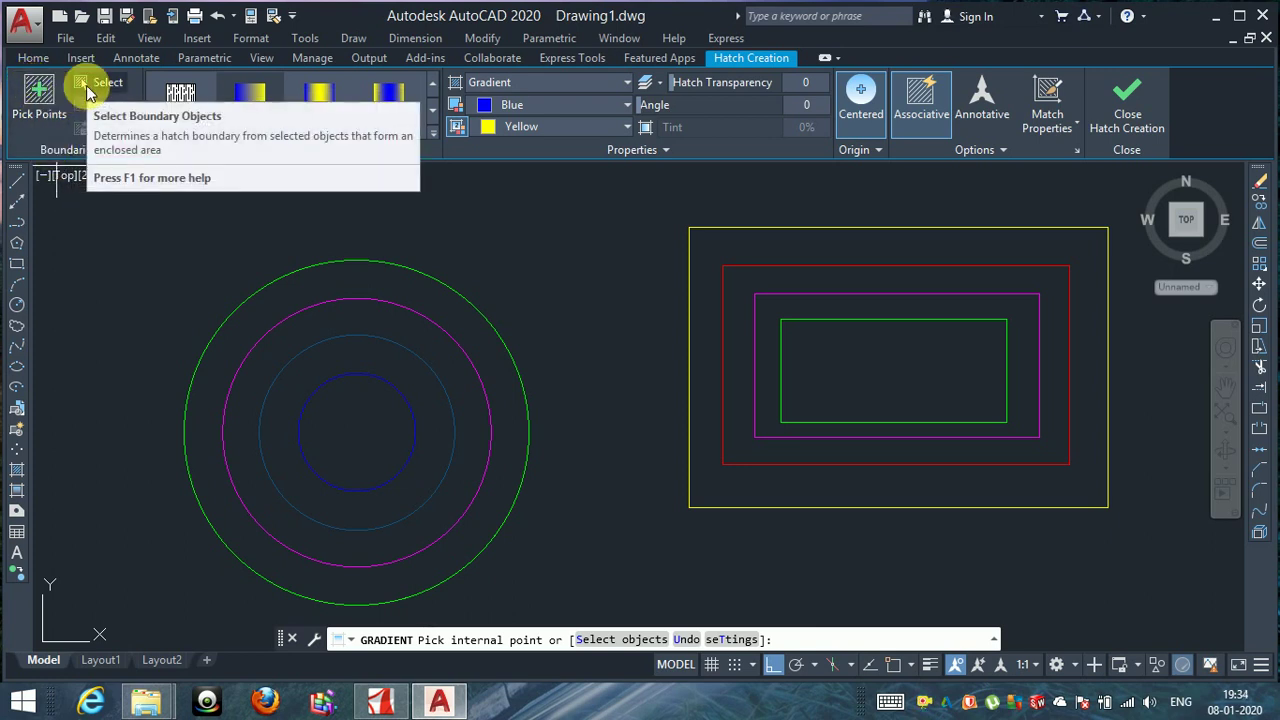
Browse the fill pattern gallery and keep Gradient as the hatch type.
left_click(434, 132)
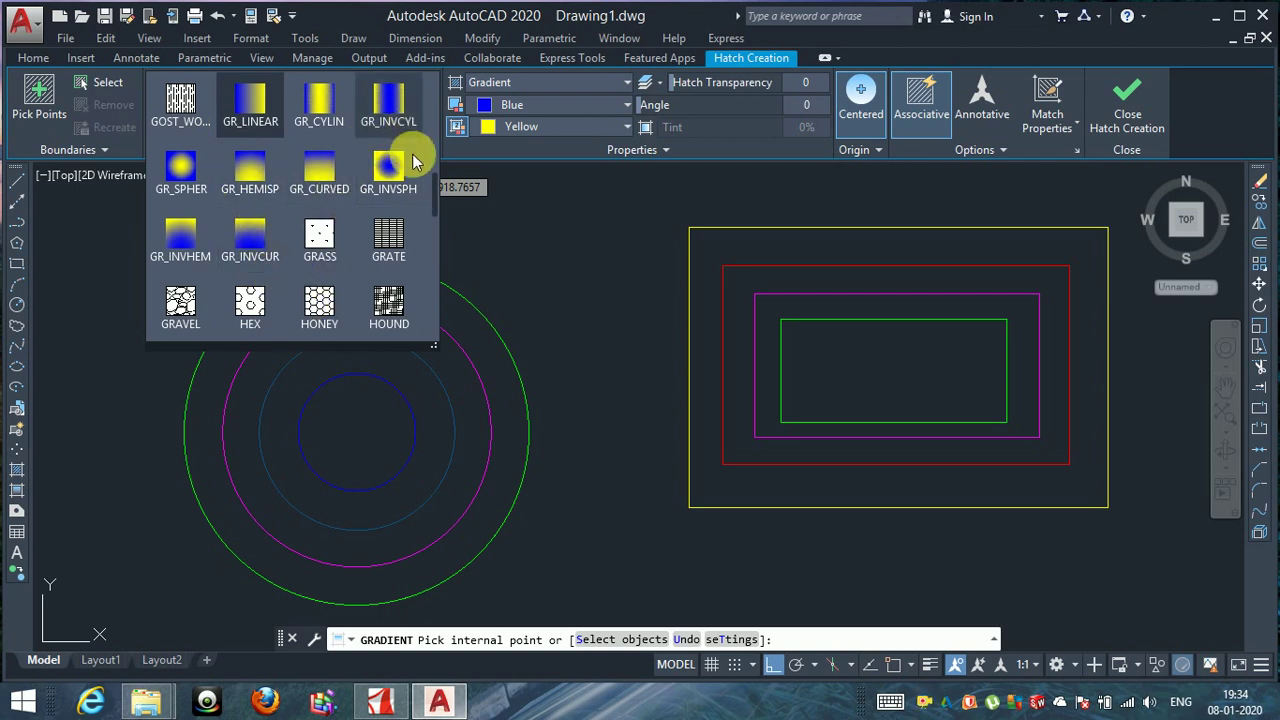
mouse_move(435, 190)
left_mouse_down()
mouse_move(434, 277)
mouse_move(440, 88)
left_mouse_up()
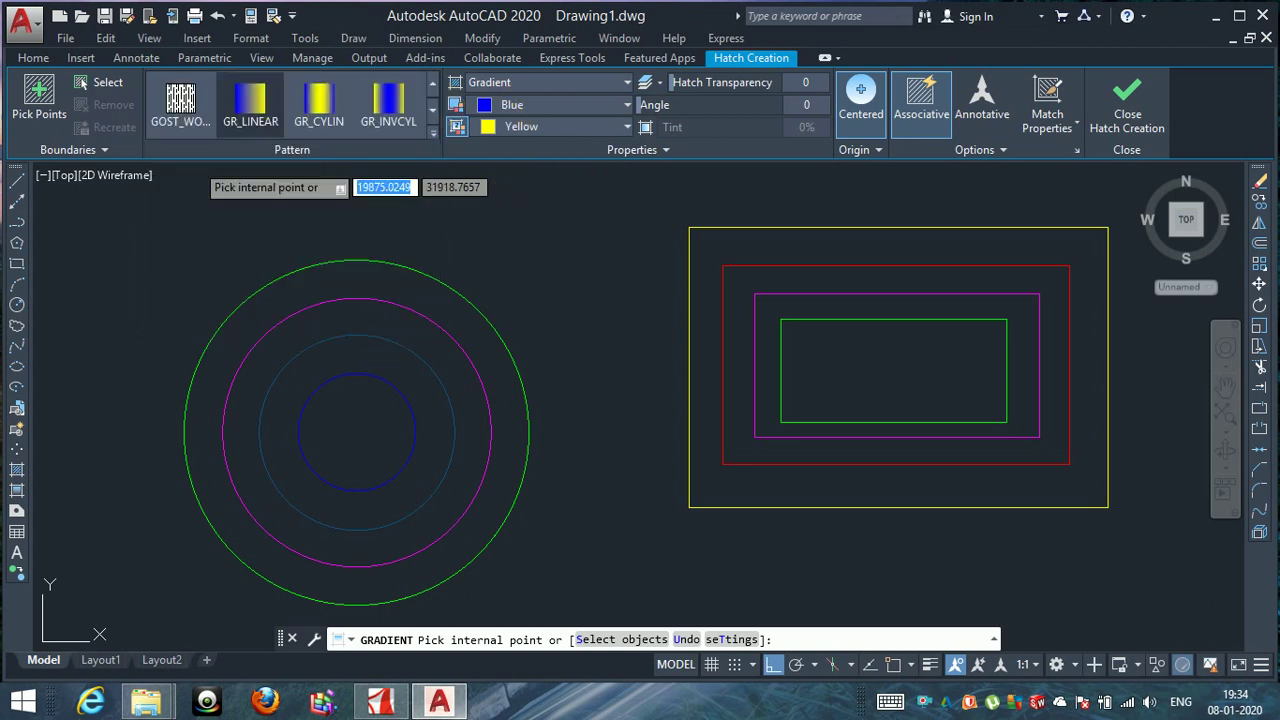
left_click(619, 84)
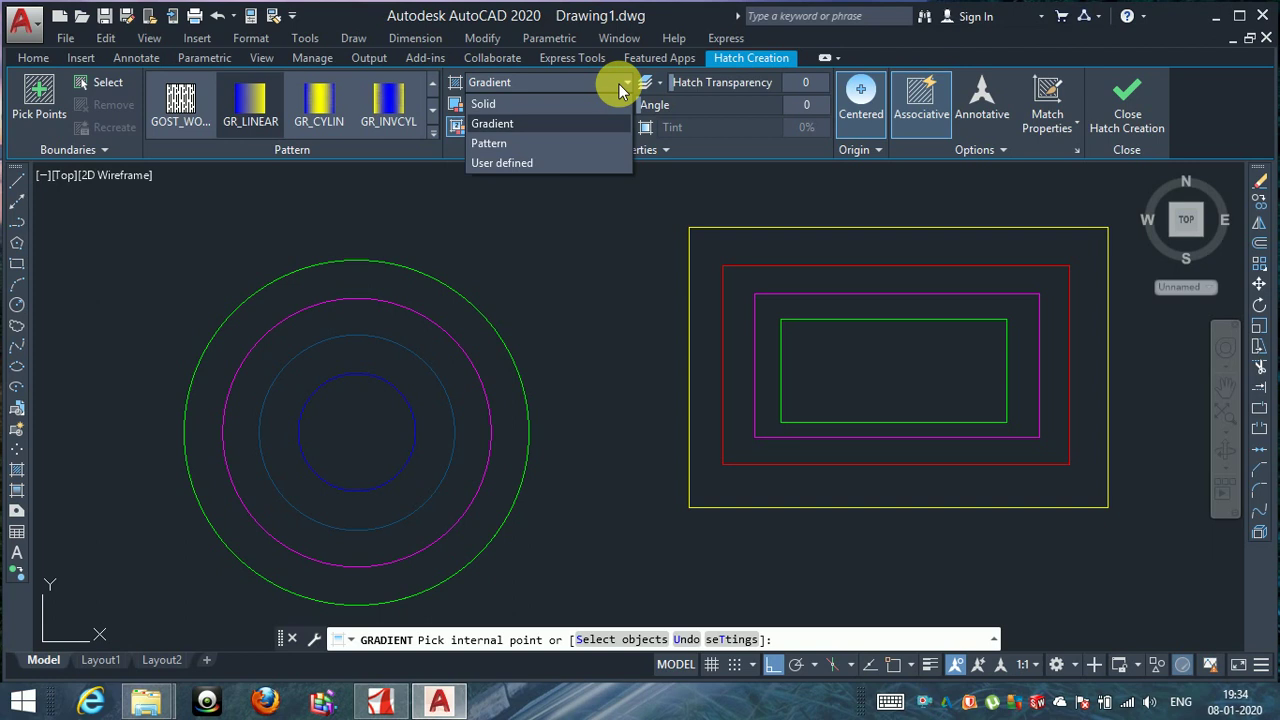
left_click(619, 84)
left_click(597, 92)
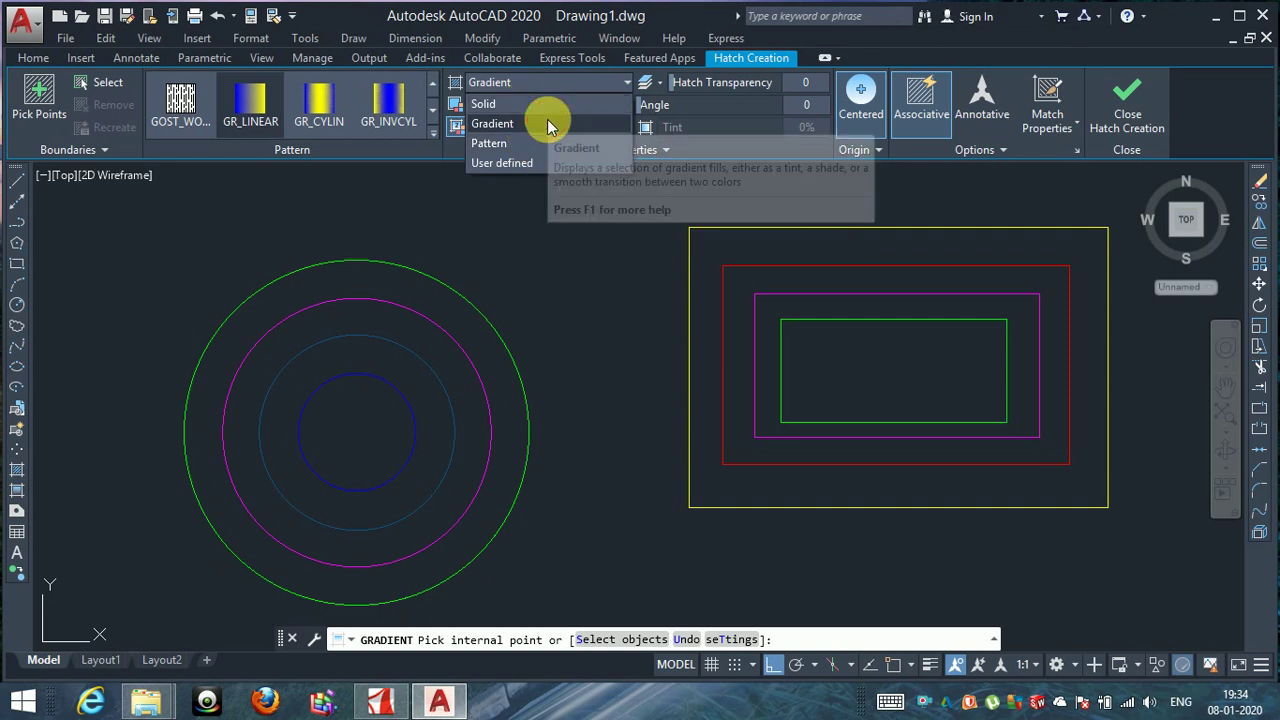
left_click(547, 120)
Set both gradient colours to Blue and pick inside the innermost circle.
left_click(612, 105)
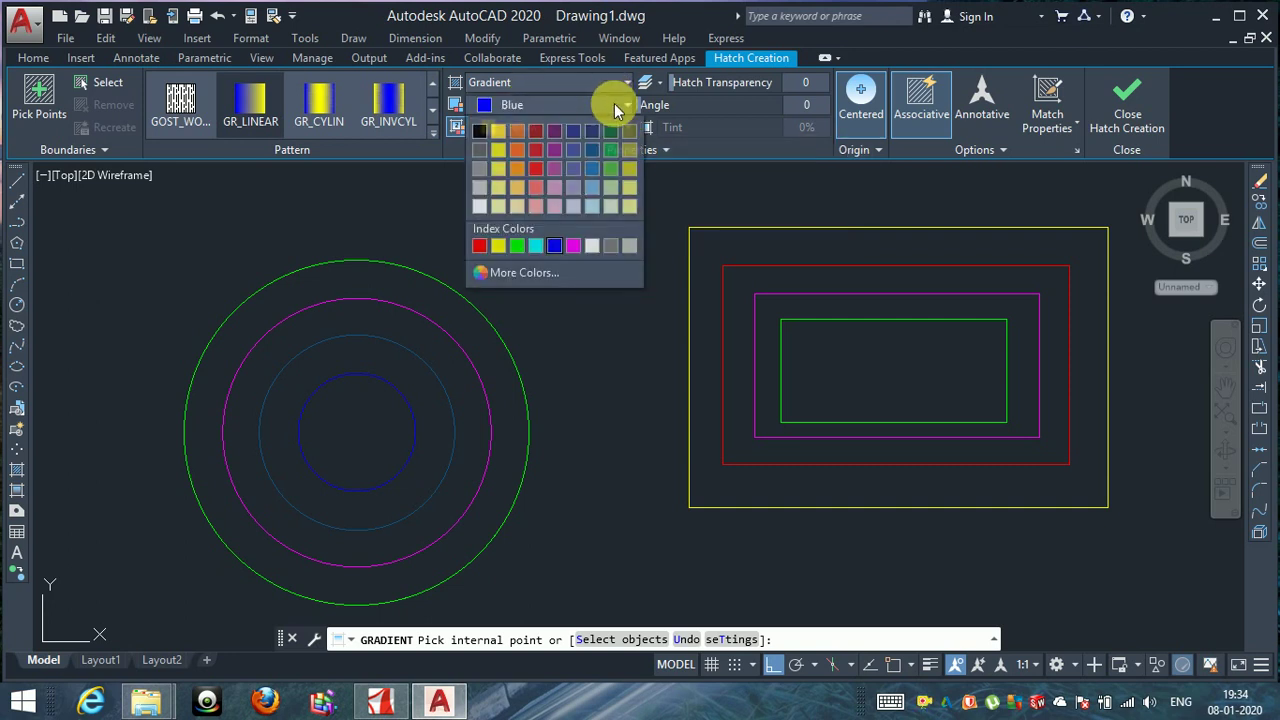
left_click(553, 246)
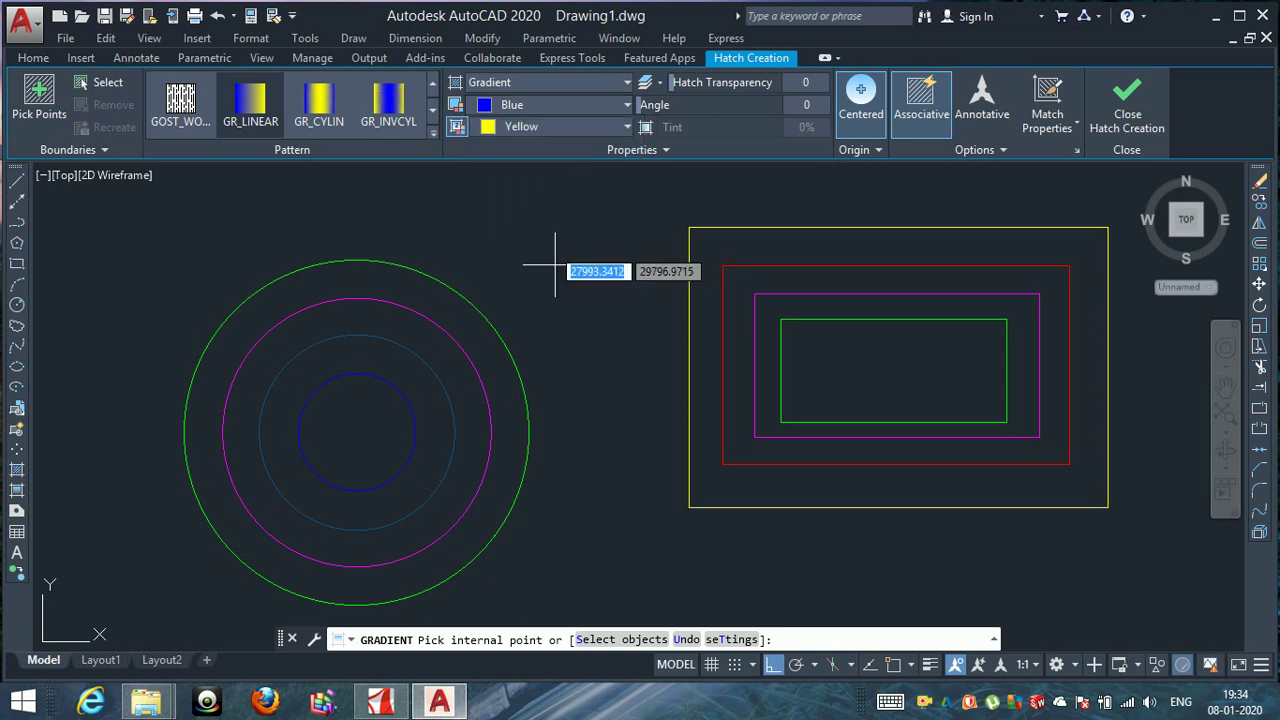
left_click(584, 125)
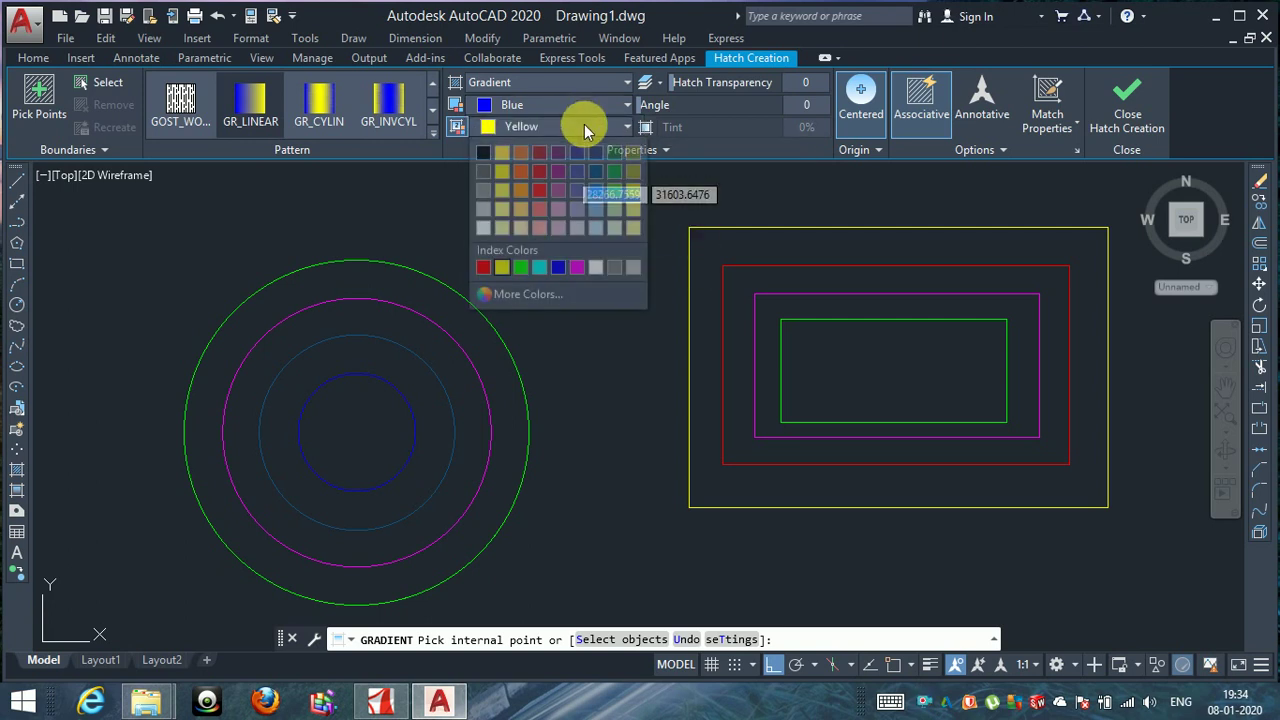
left_click(557, 266)
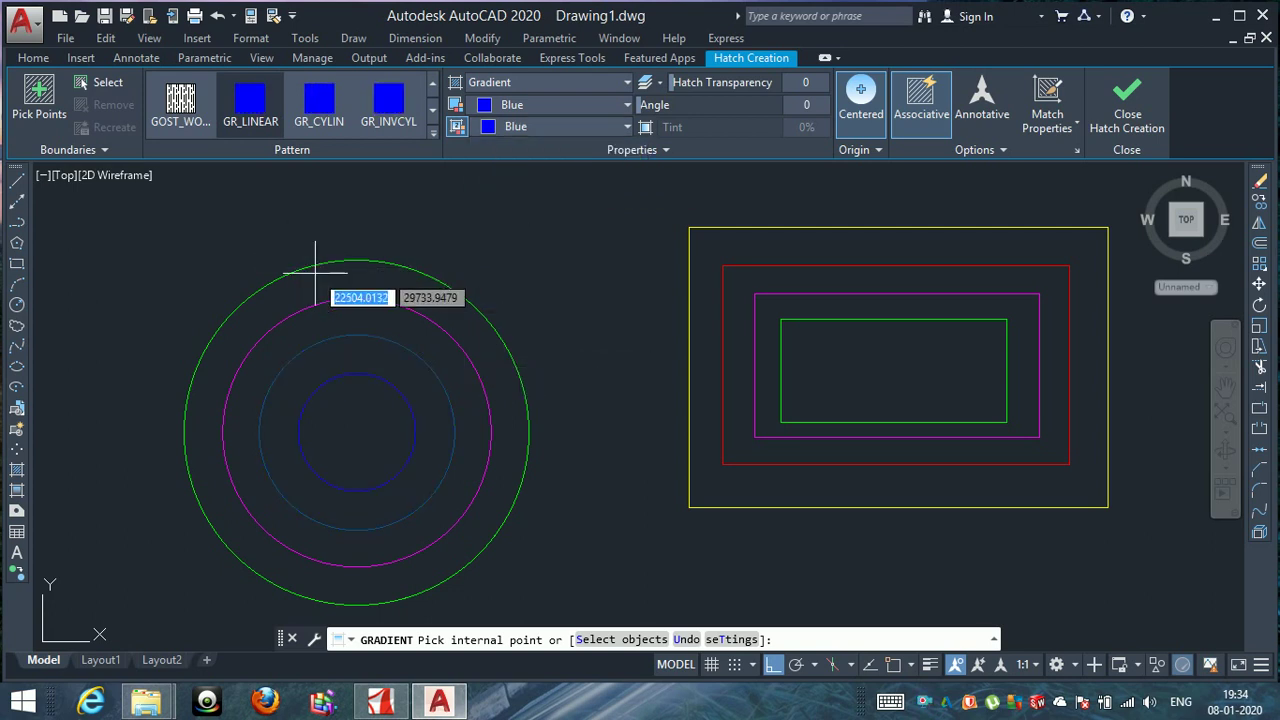
left_click(351, 430)
left_click(352, 435)
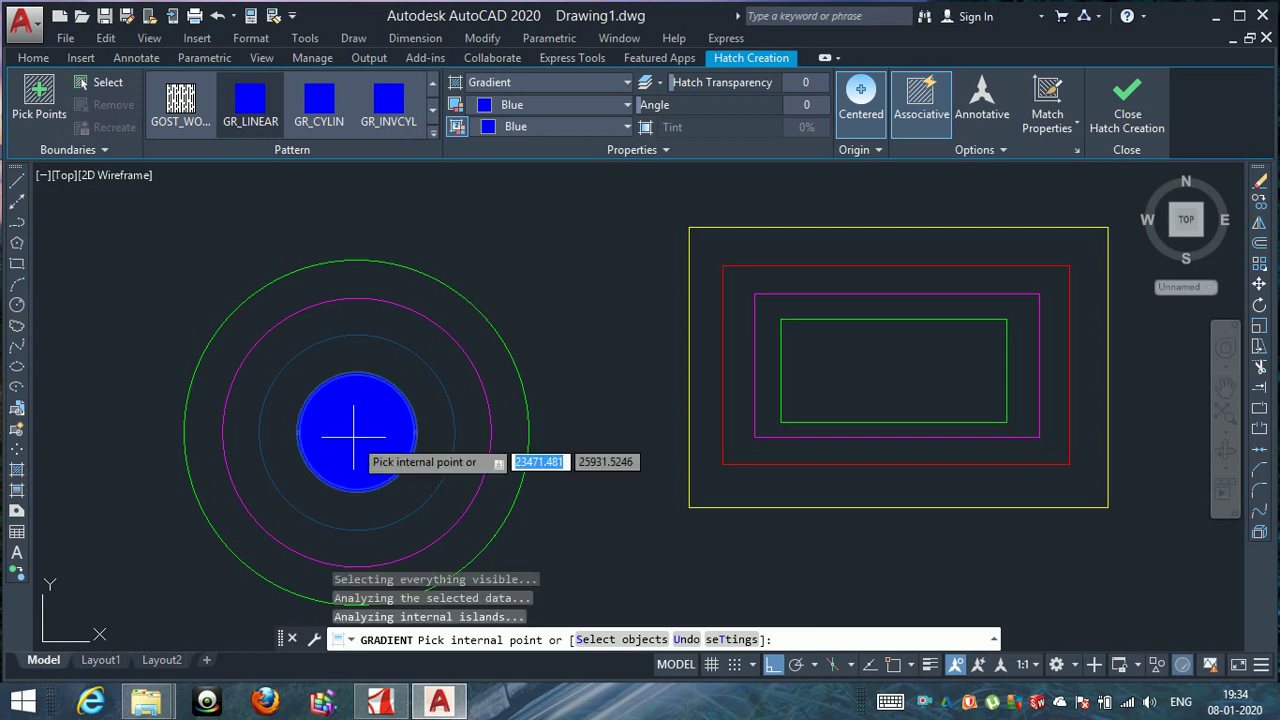
Try Yellow as the first colour, then return it to Blue and finish the fill.
left_click(624, 106)
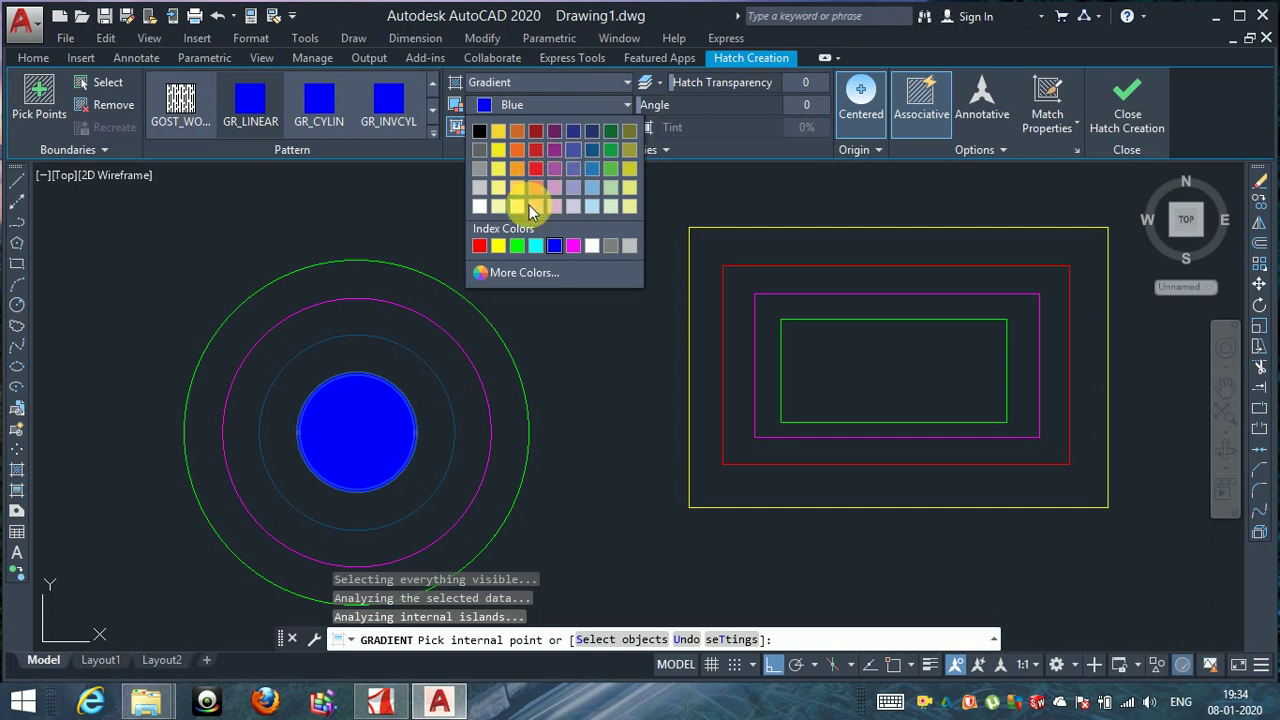
left_click(500, 249)
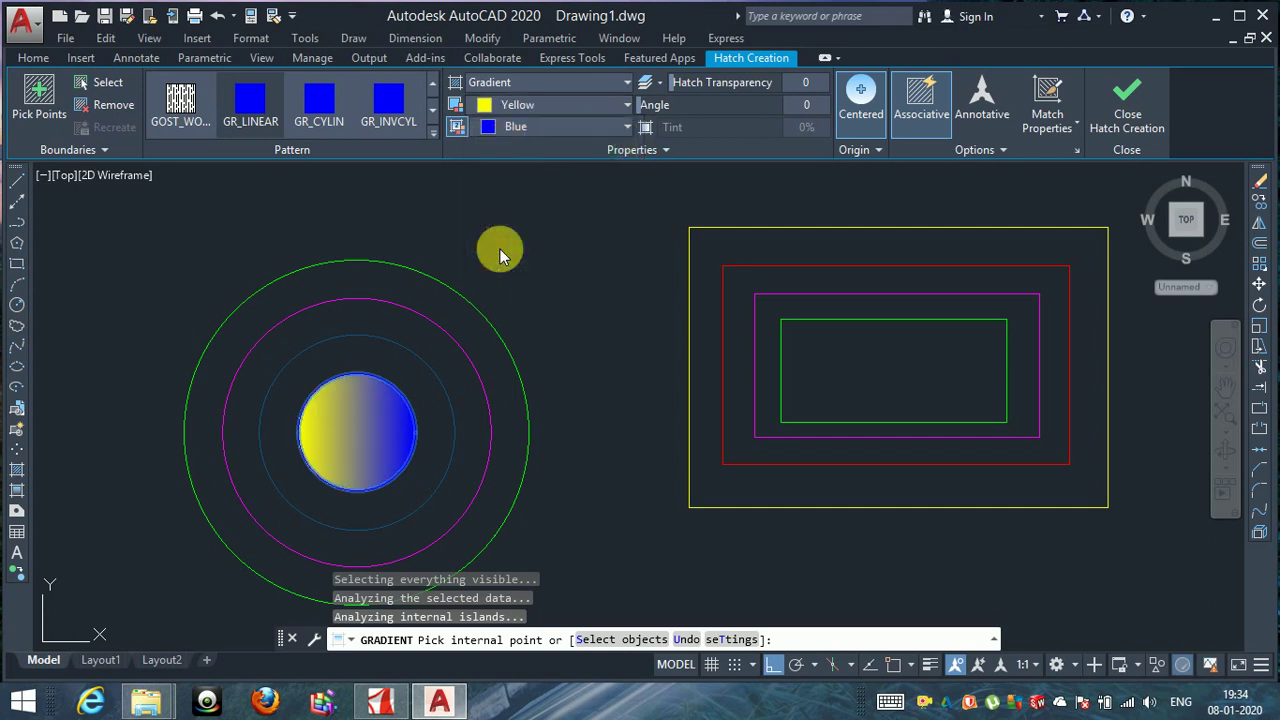
left_click(590, 106)
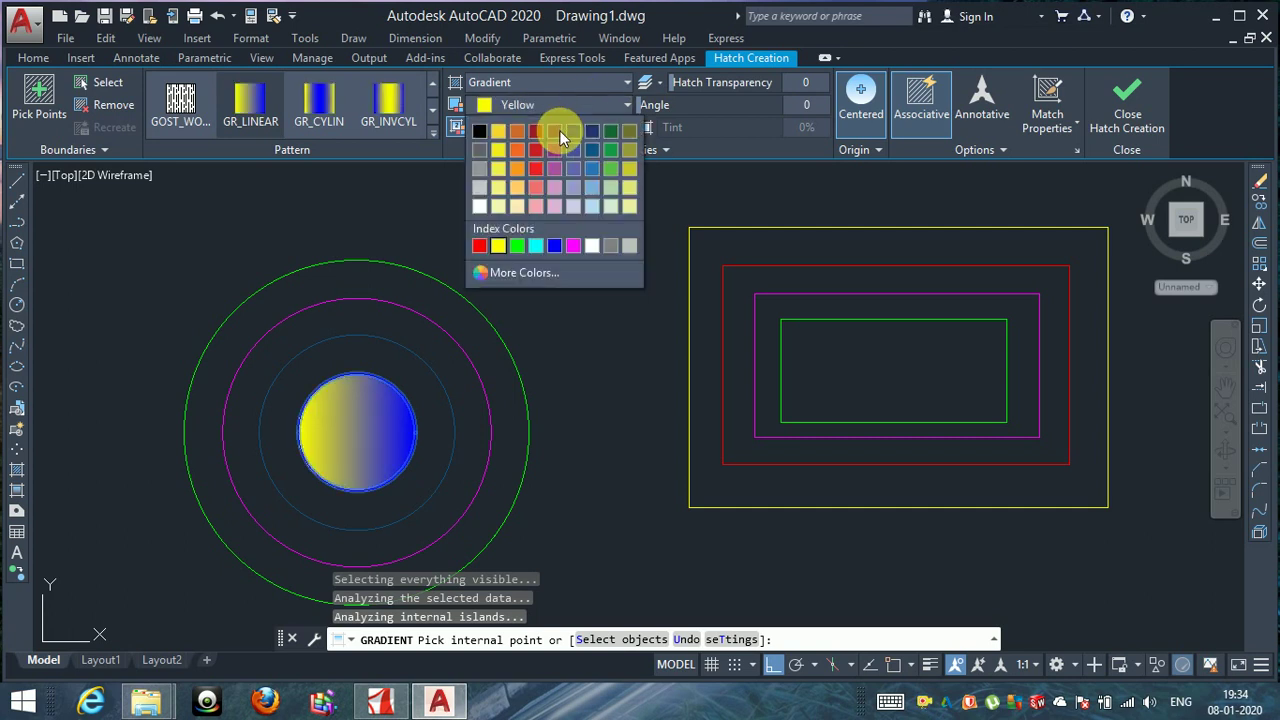
left_click(500, 249)
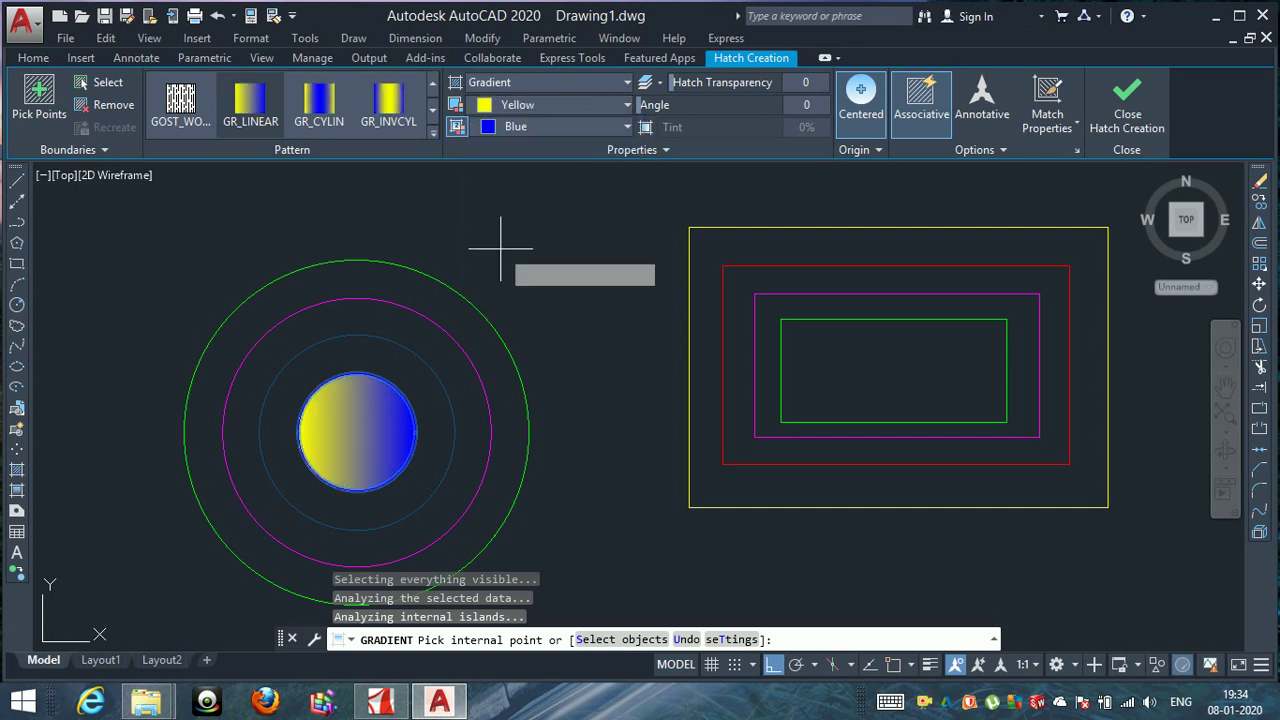
left_click(588, 106)
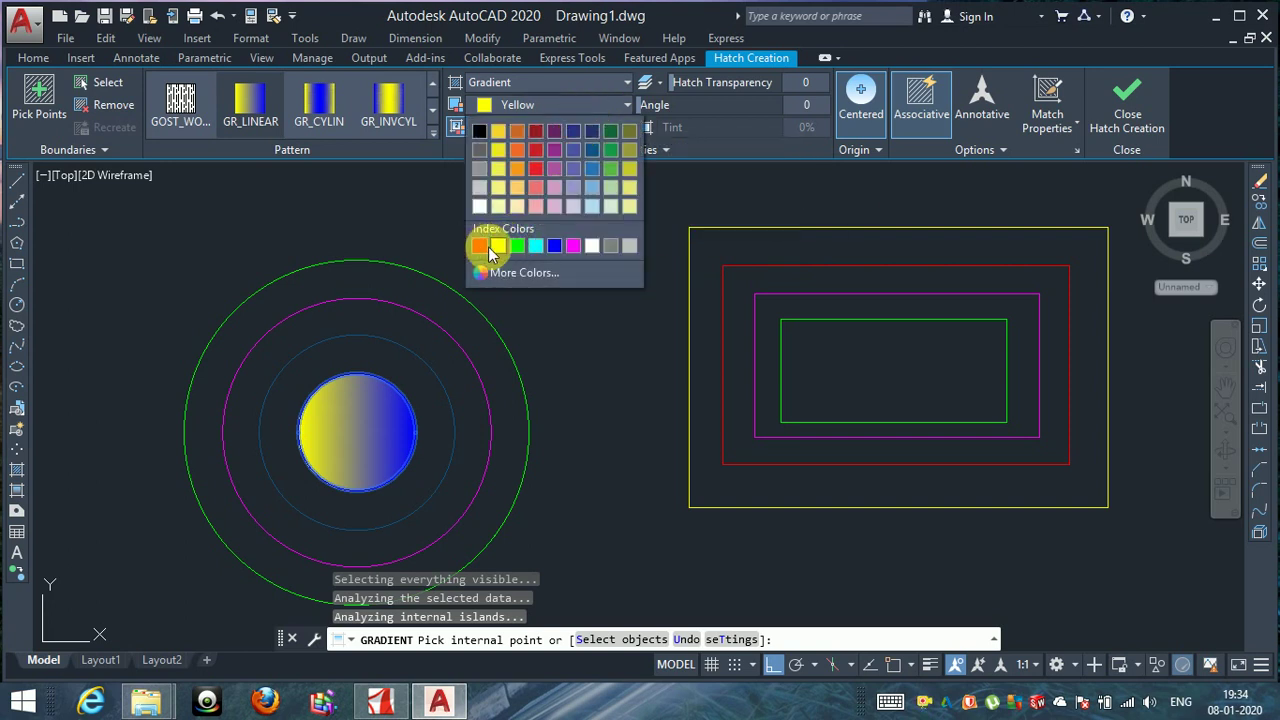
left_click(553, 246)
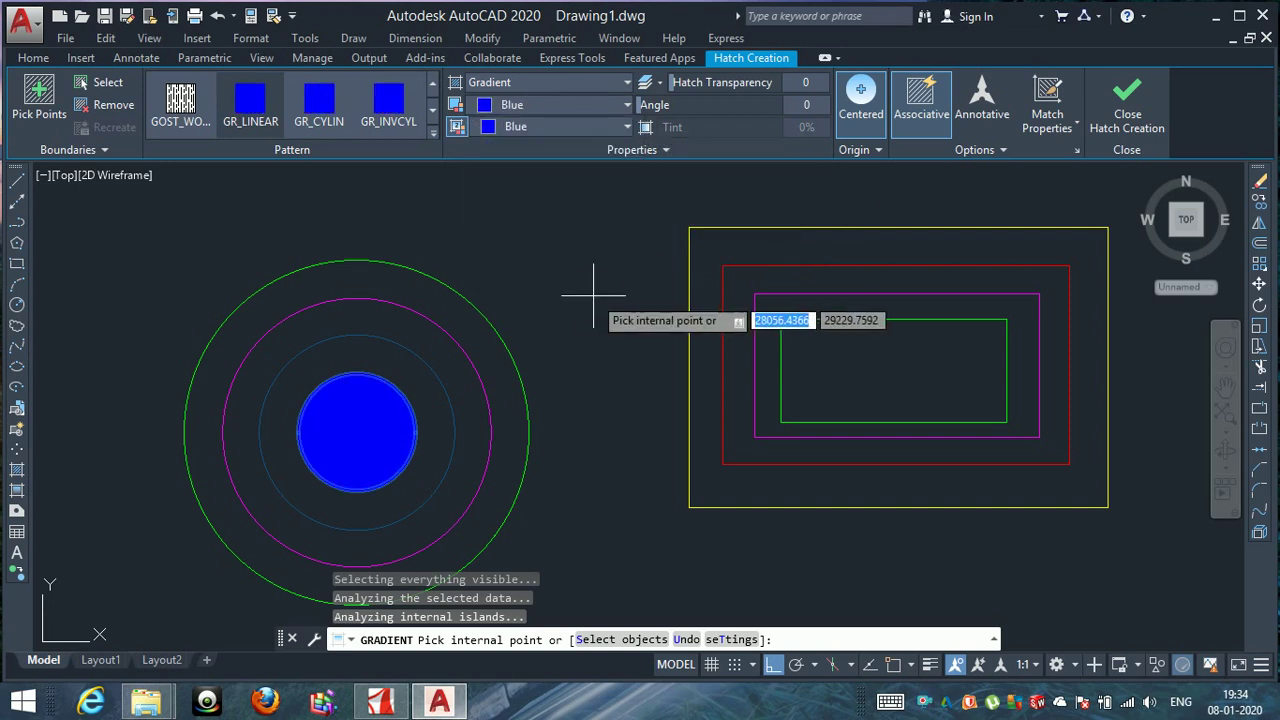
key("Escape")
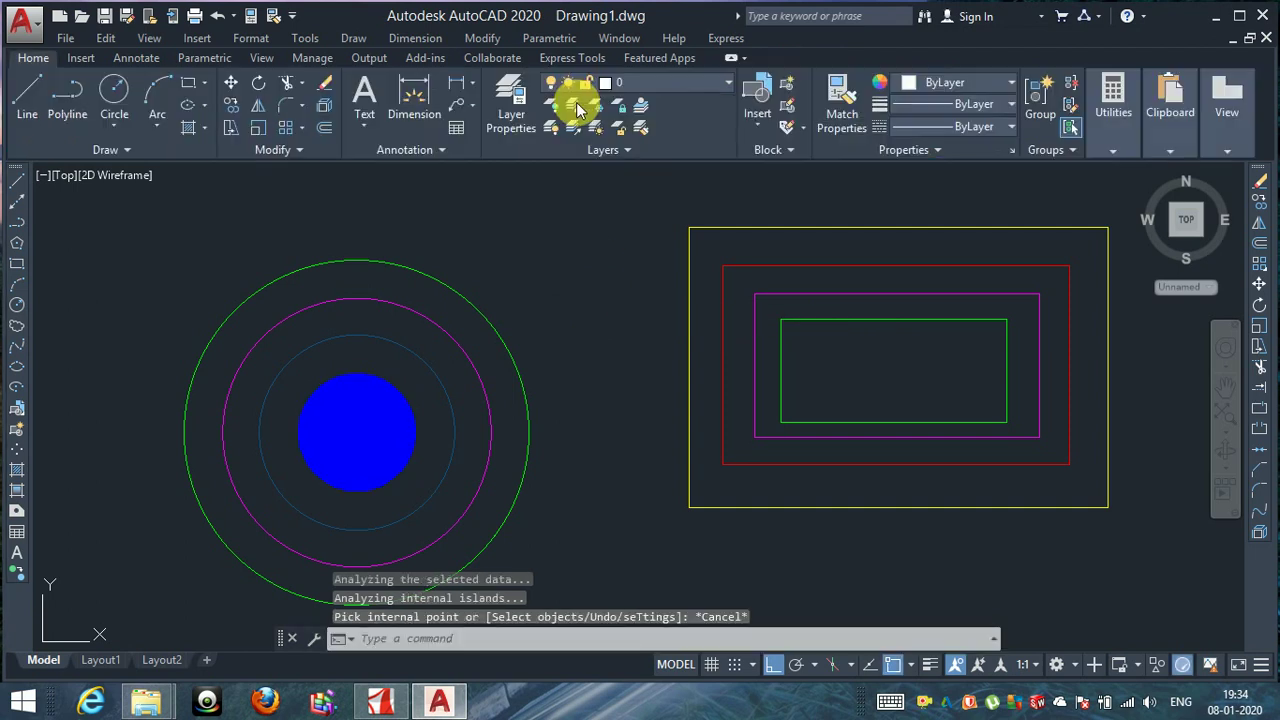
Set both gradient colours to Yellow and fill the ring around the blue centre.
key("Return")
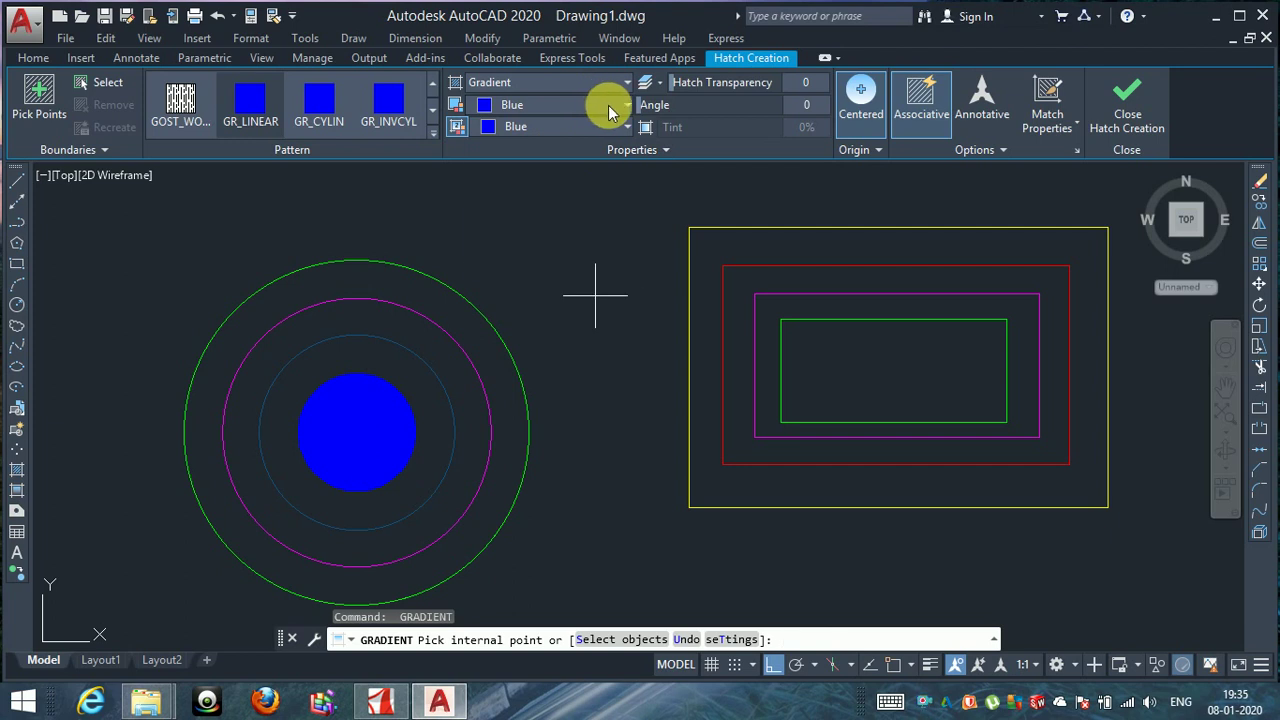
left_click(608, 104)
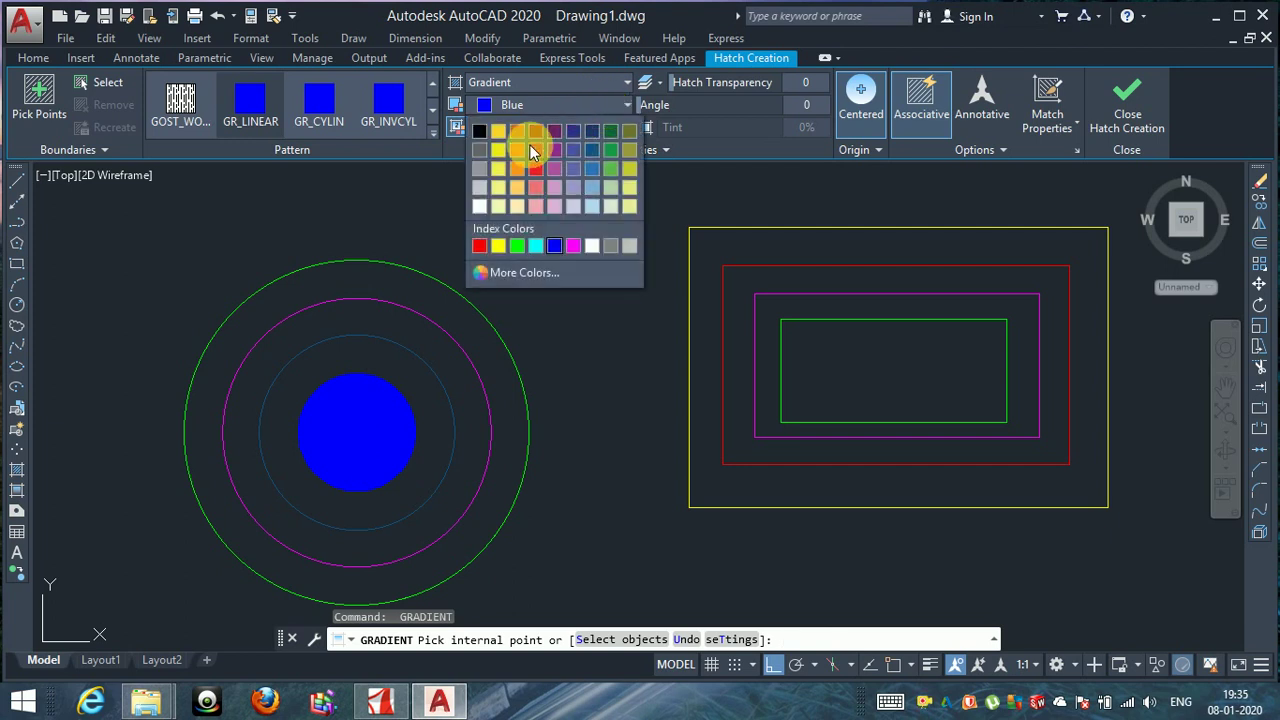
left_click(497, 246)
left_click(608, 127)
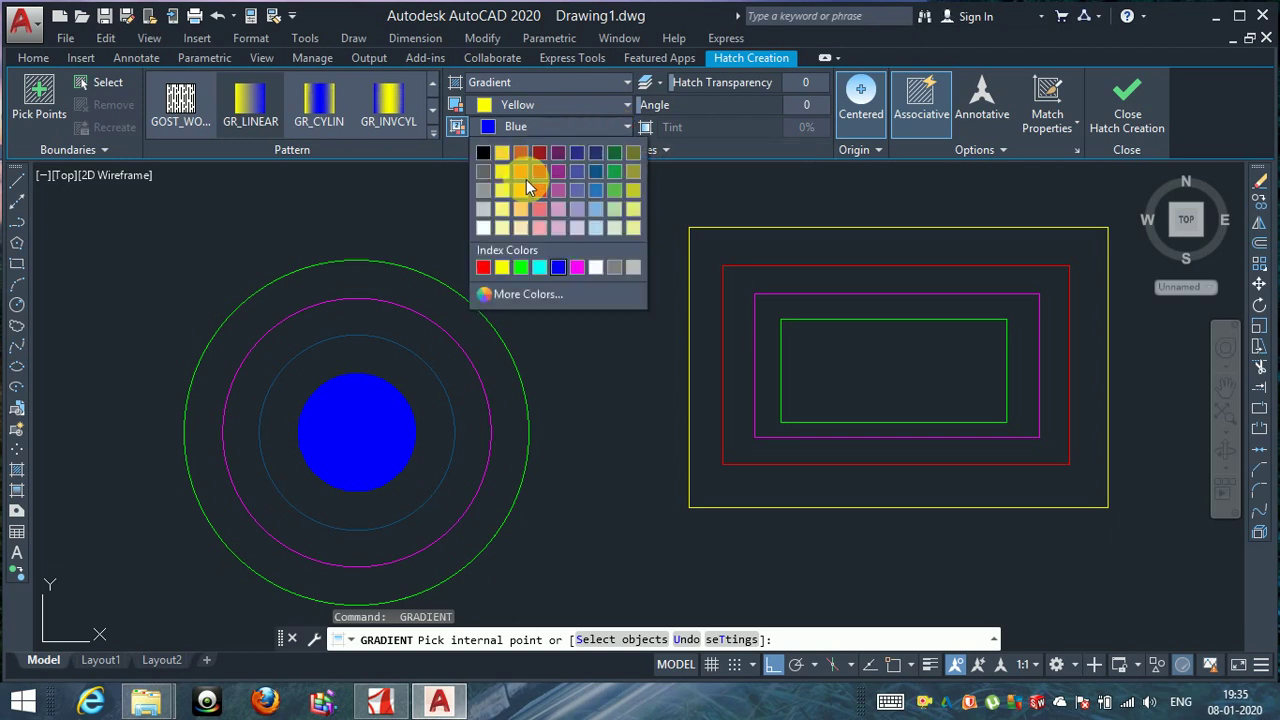
left_click(502, 268)
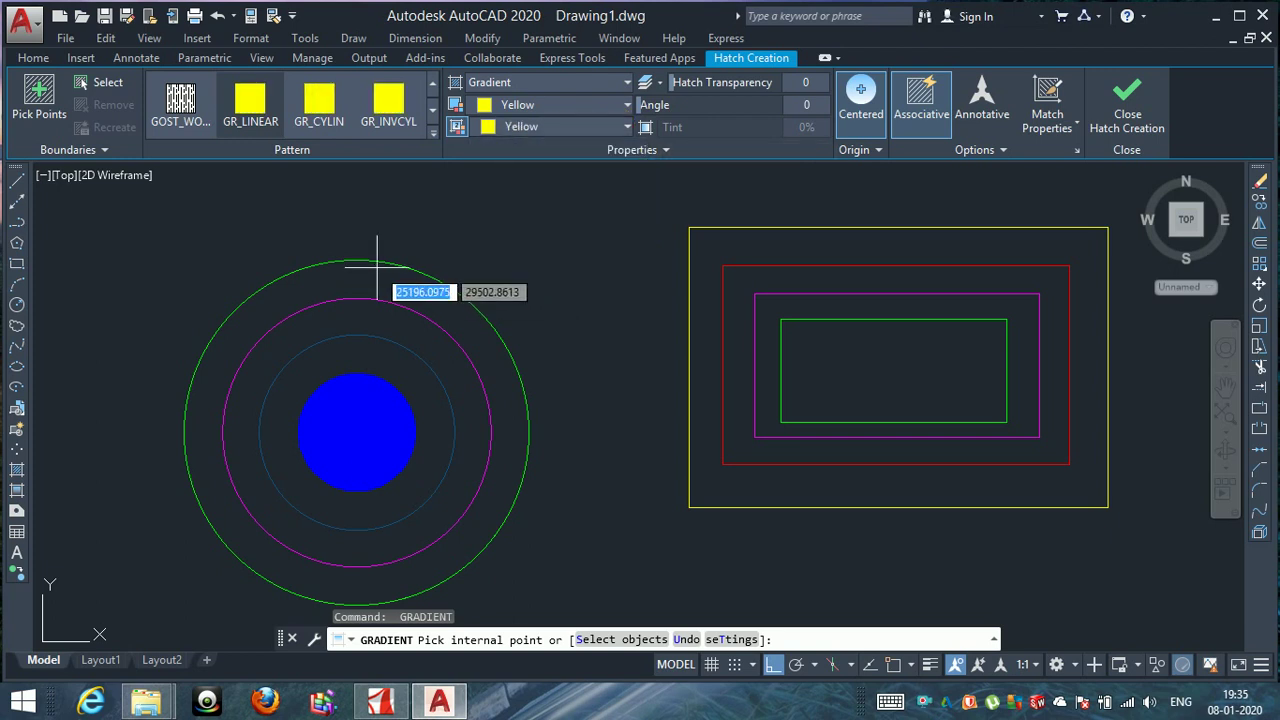
left_click(360, 357)
left_click(380, 345)
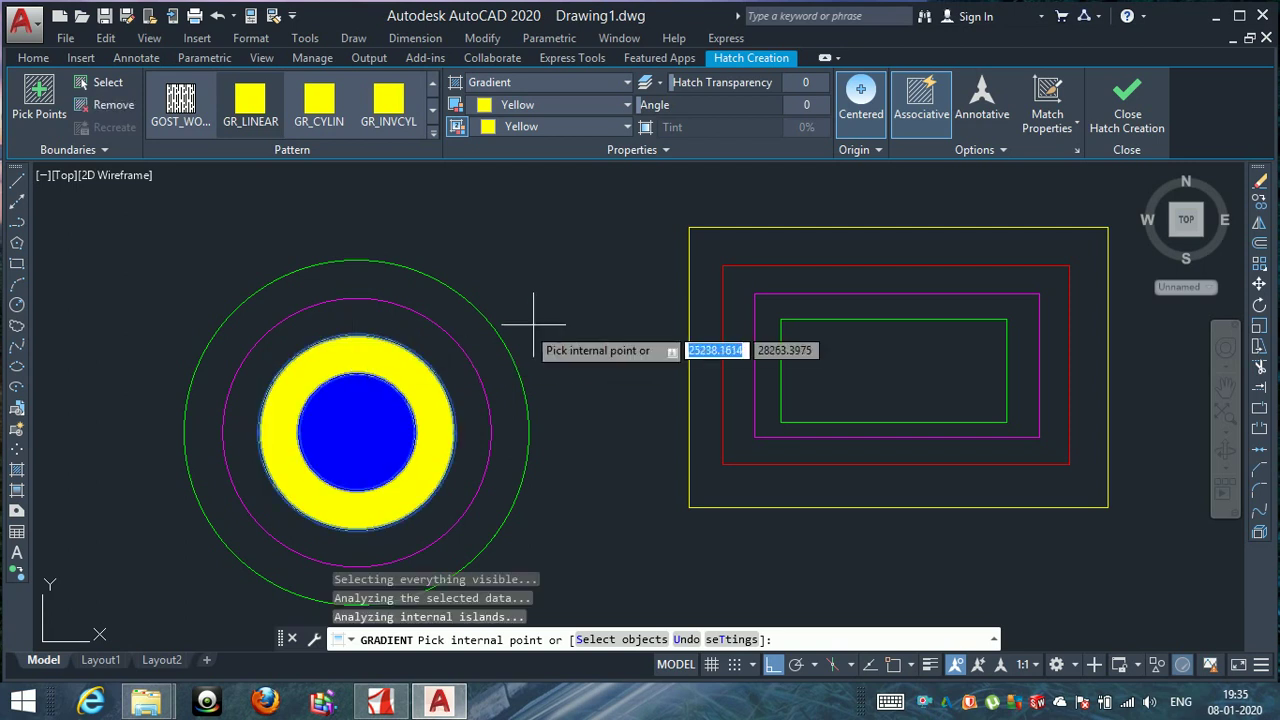
key("Escape")
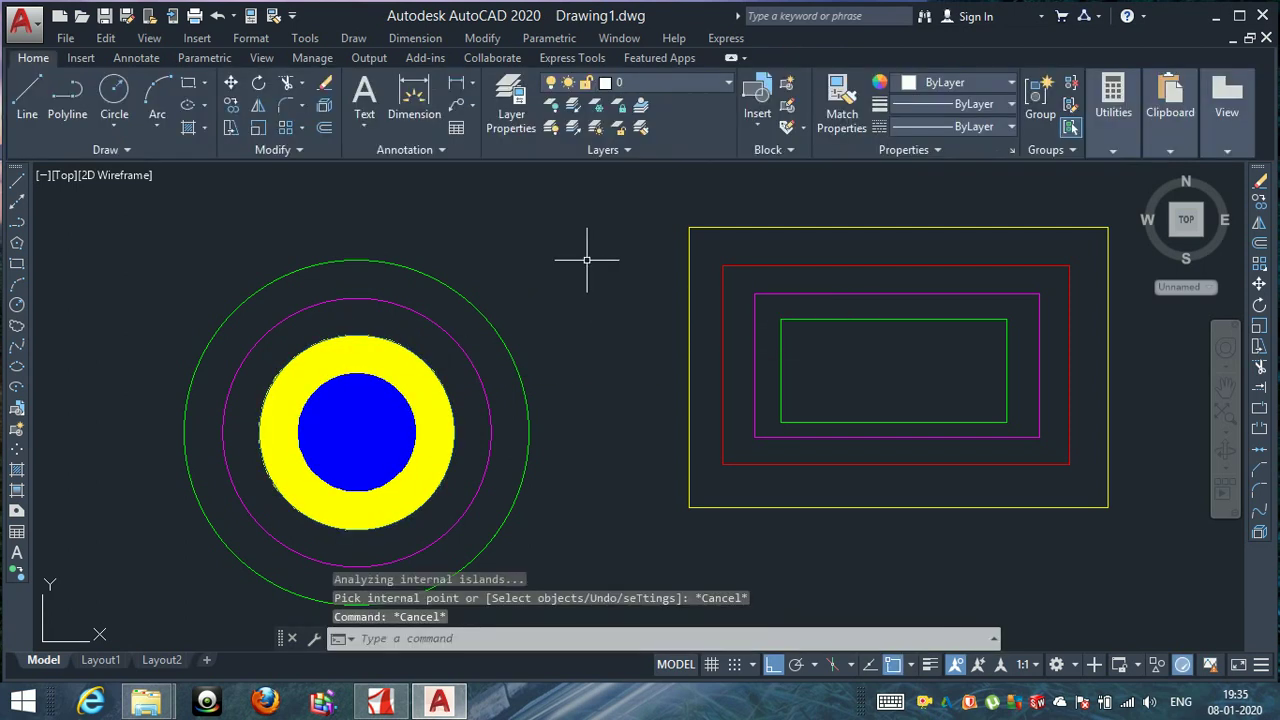
Restart GRADIENT with both colours Magenta and pick the ring inside the magenta circle.
key("Return")
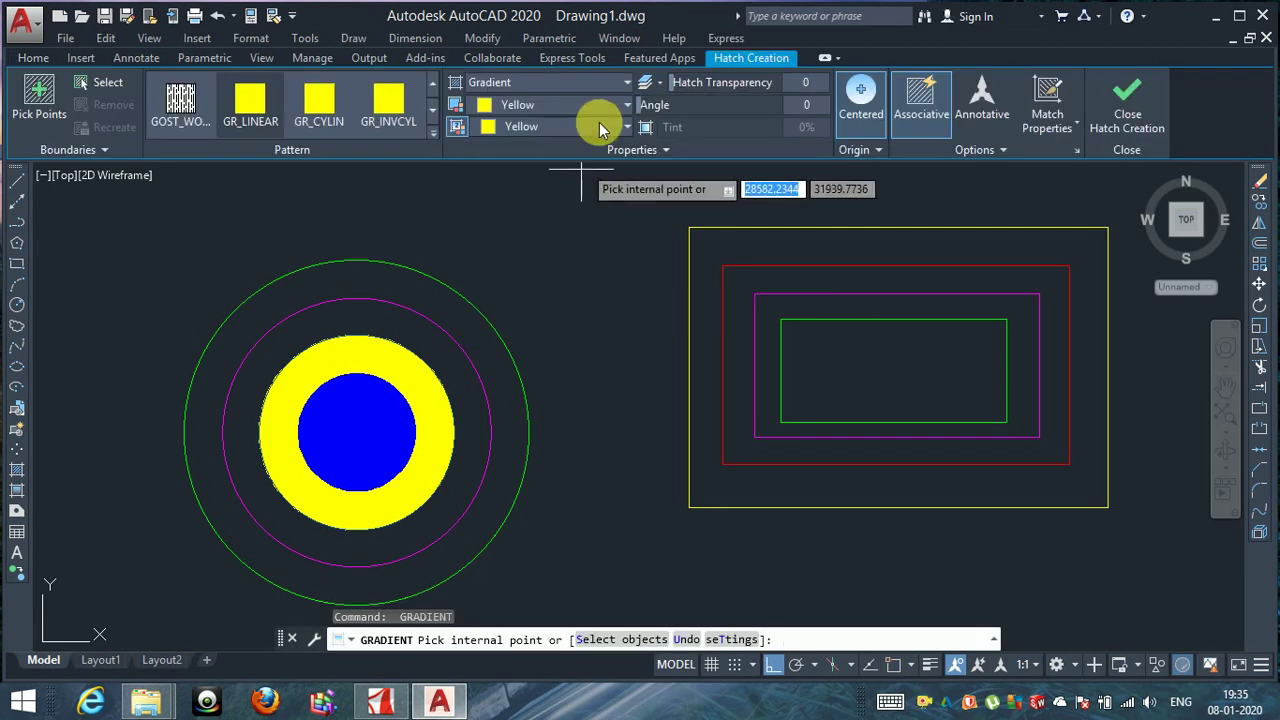
left_click(596, 112)
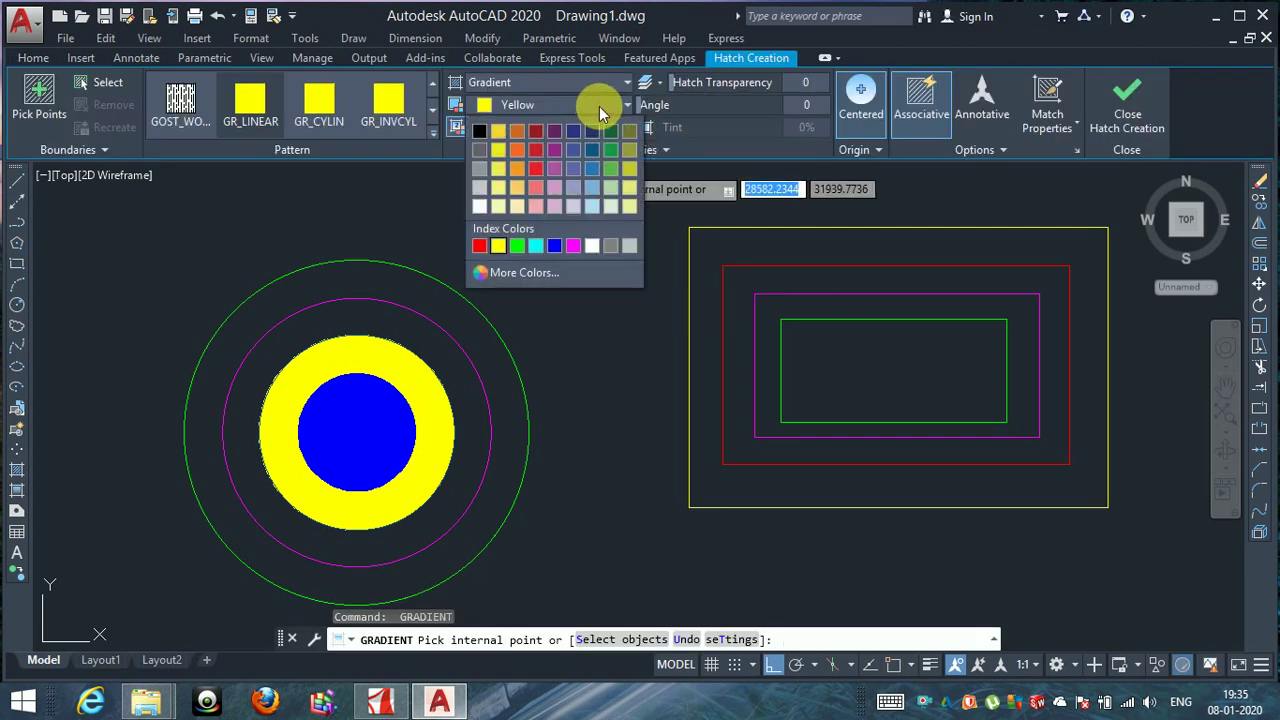
left_click(574, 250)
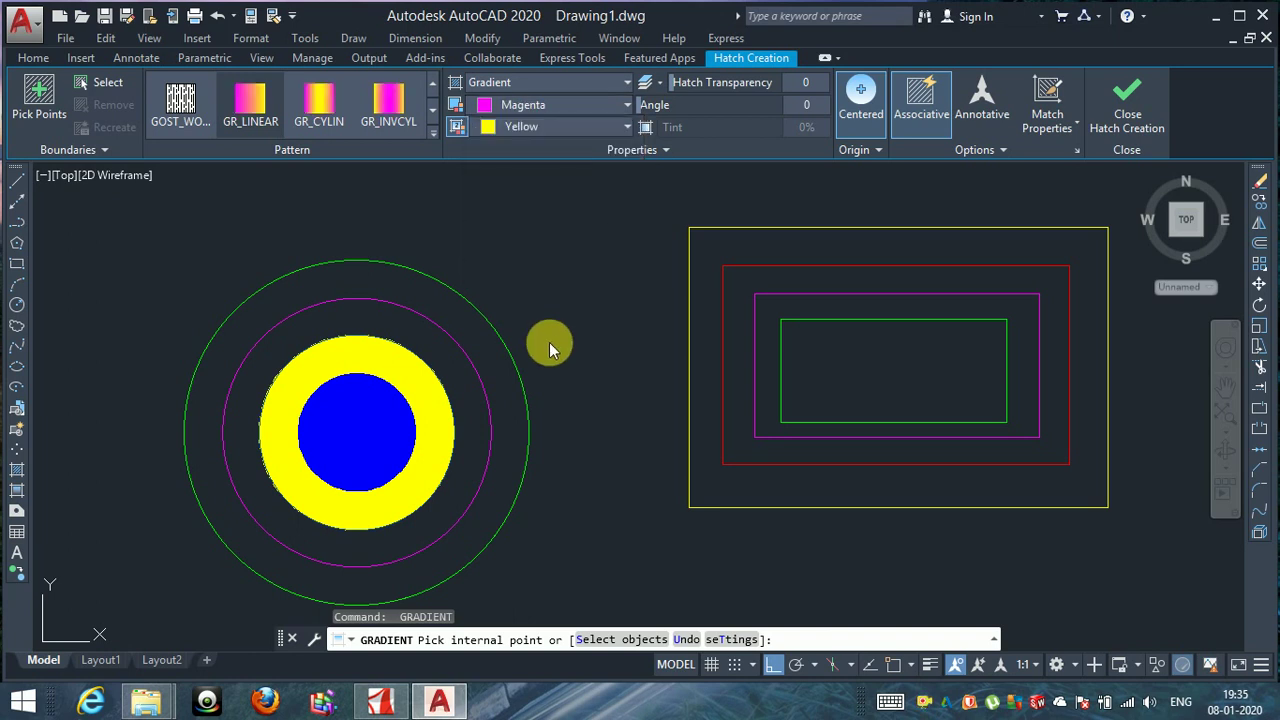
left_click(434, 295)
left_click(375, 330)
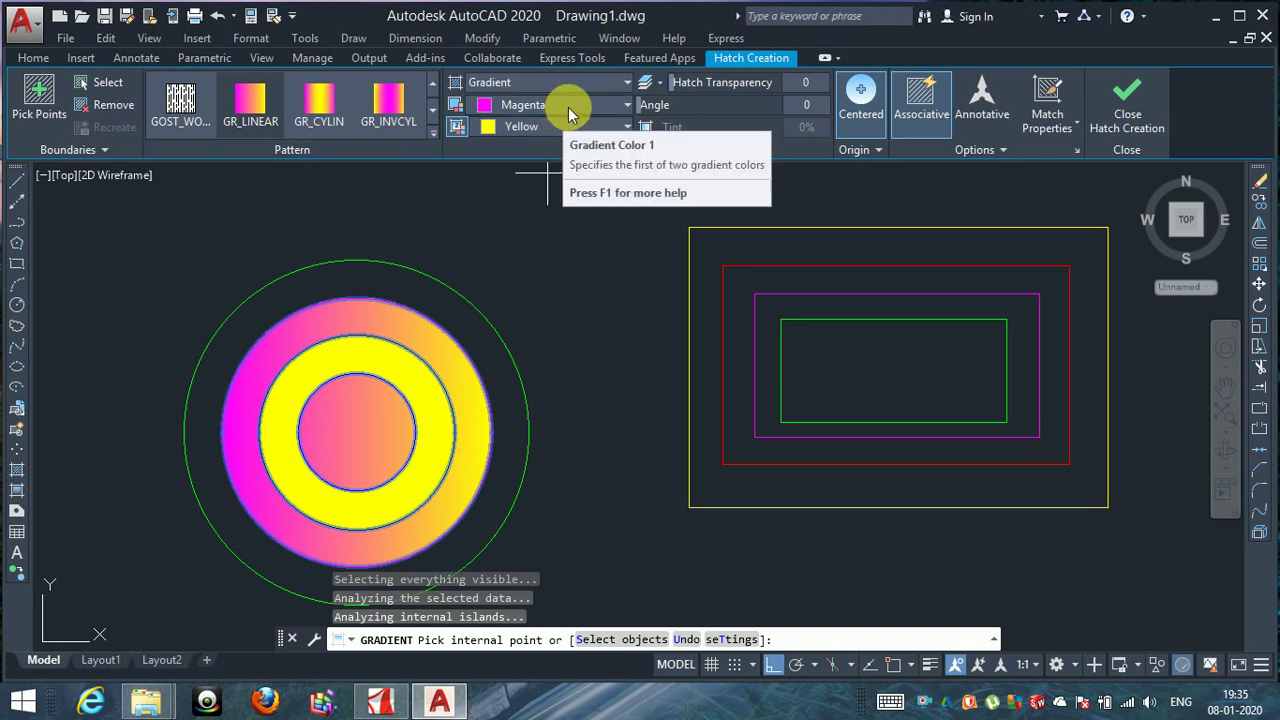
left_click(559, 130)
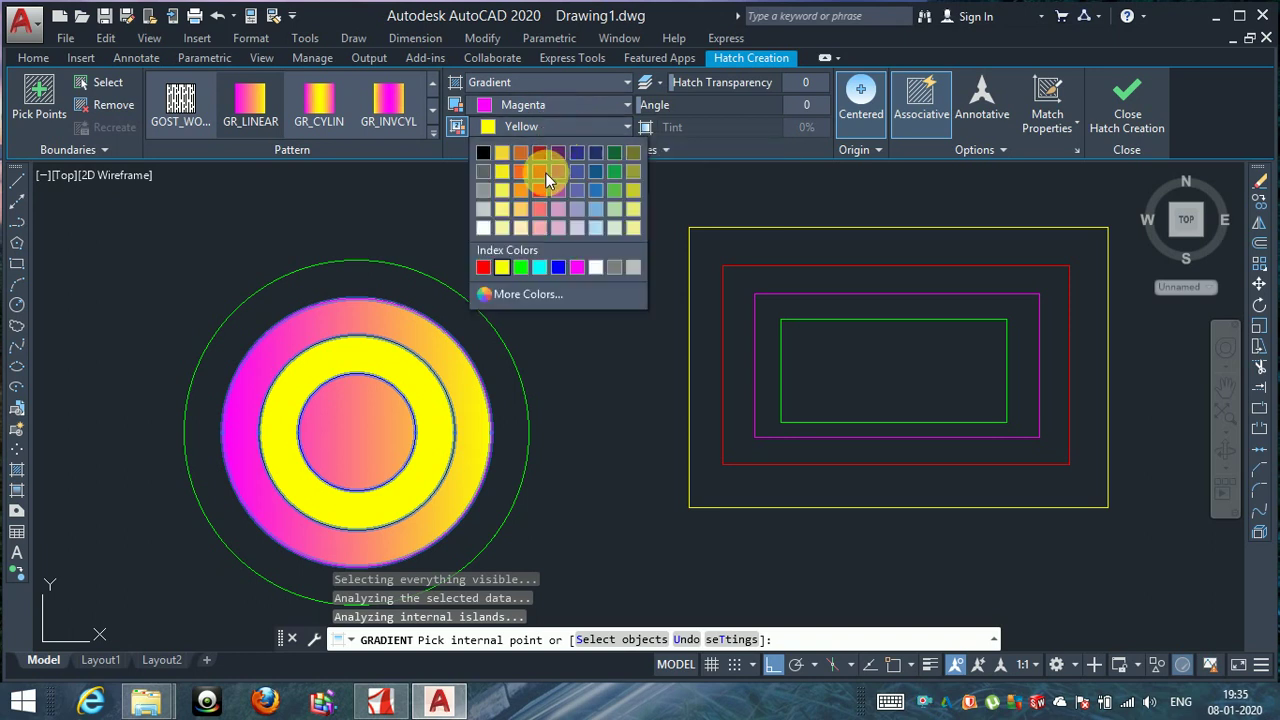
left_click(577, 268)
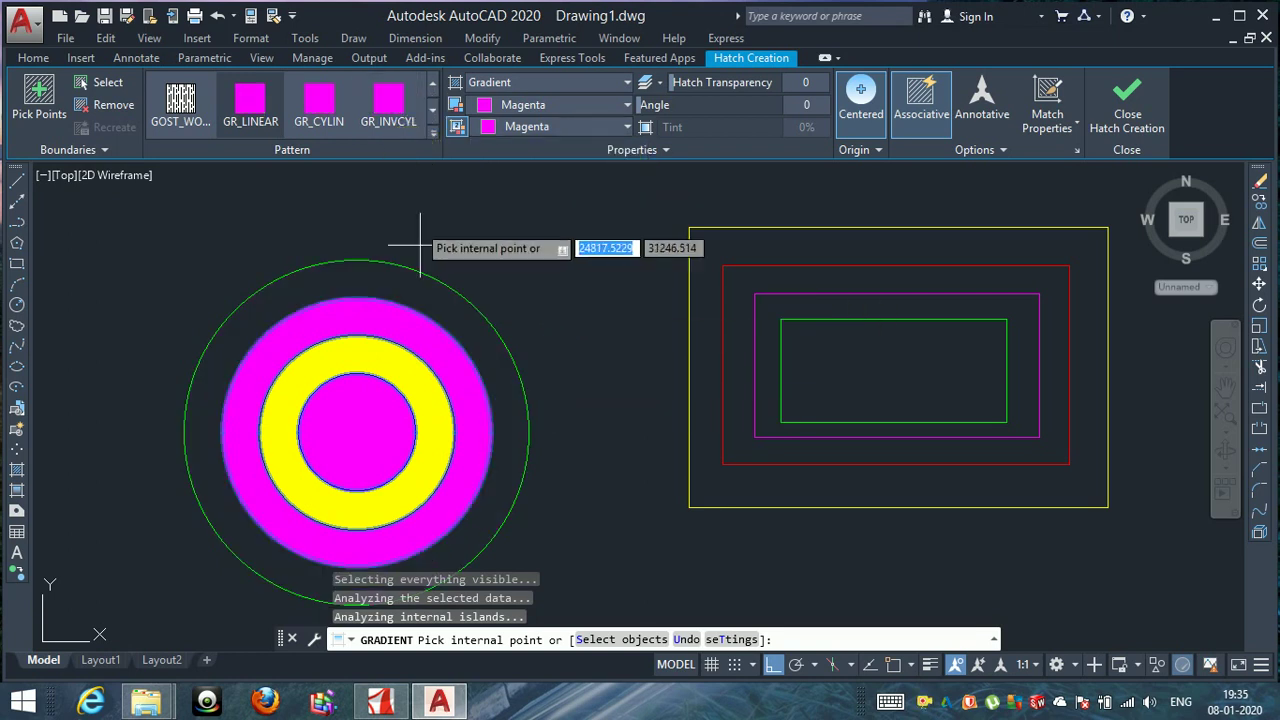
Set both gradient colours to Green so the ring outside the yellow band turns solid green.
left_click(586, 105)
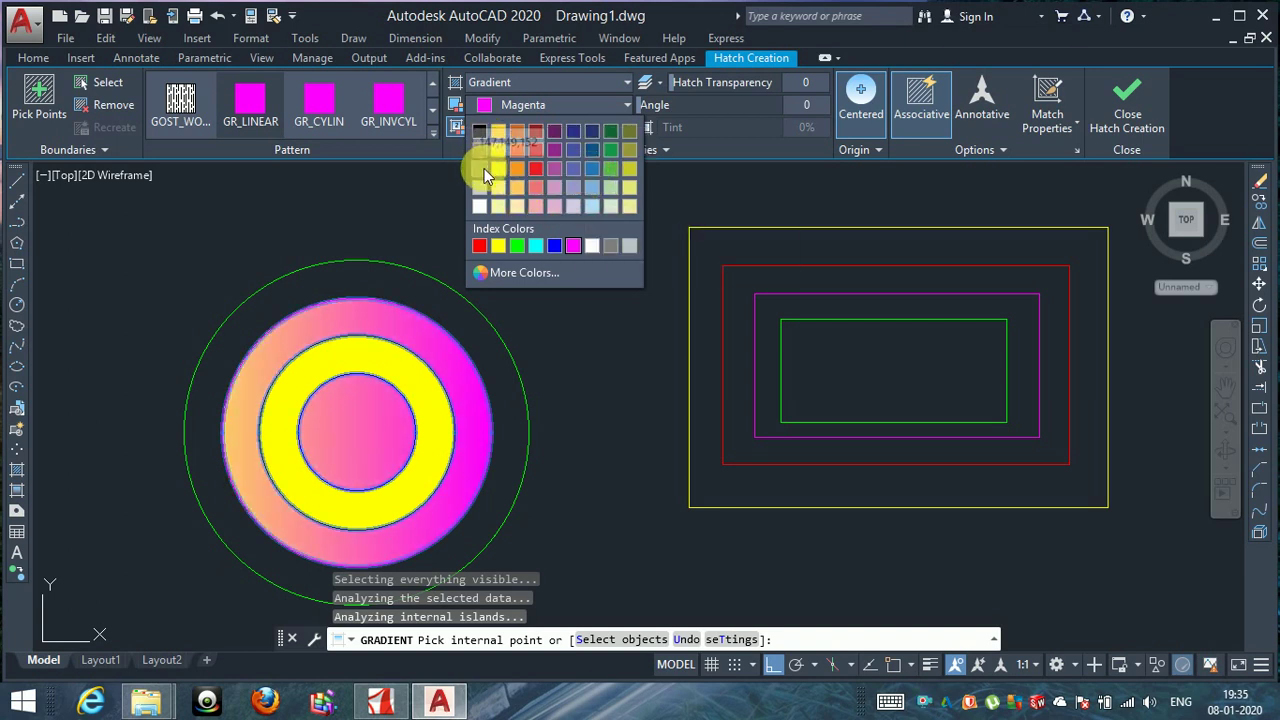
left_click(518, 247)
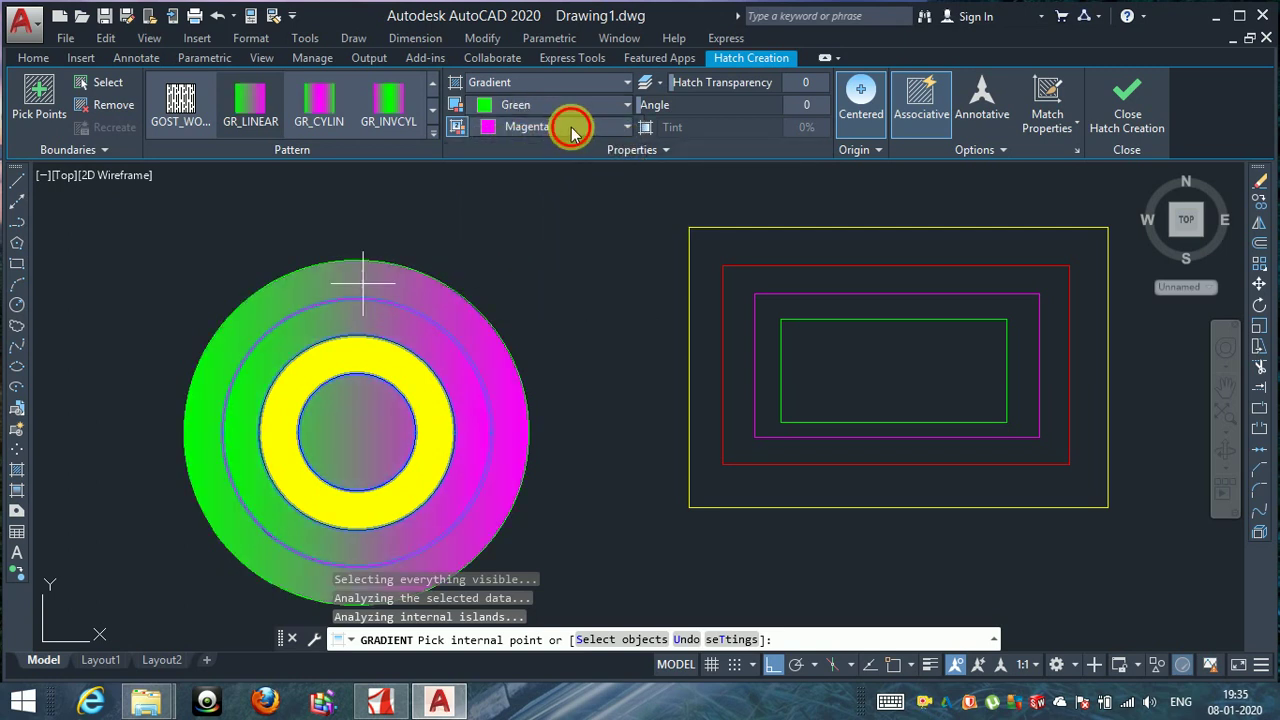
left_click(573, 132)
left_click(520, 267)
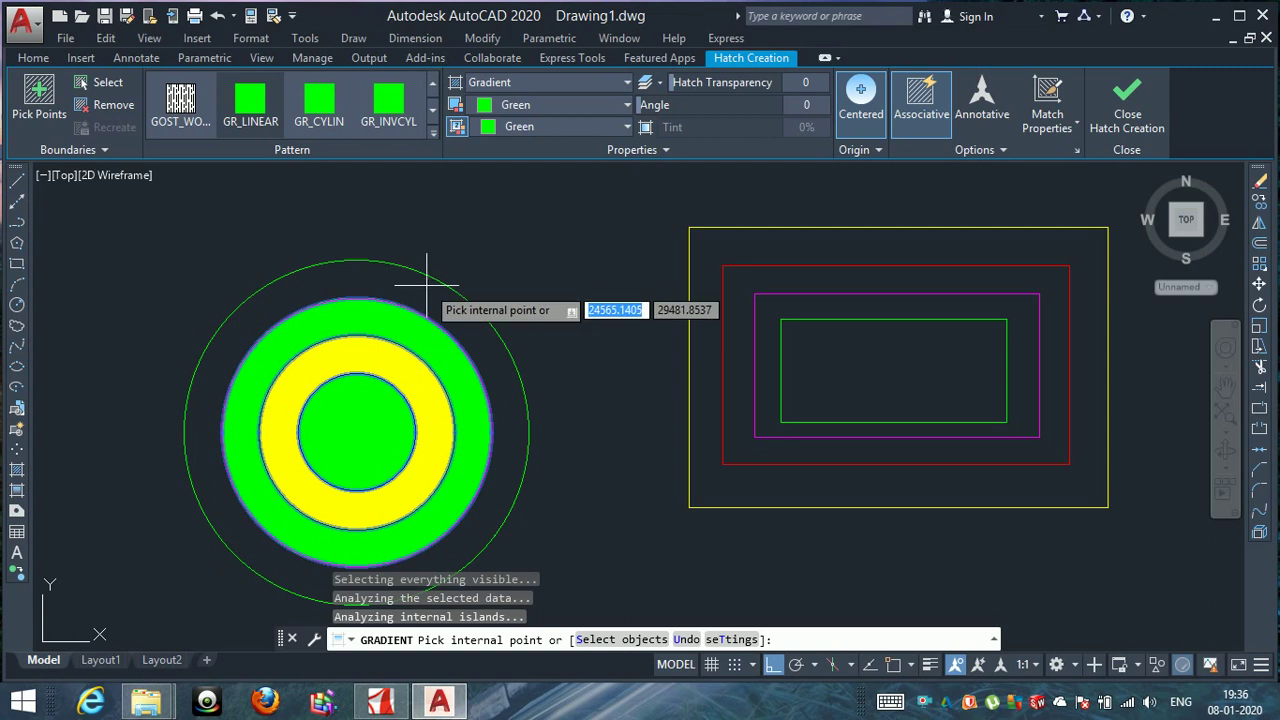
key("Escape")
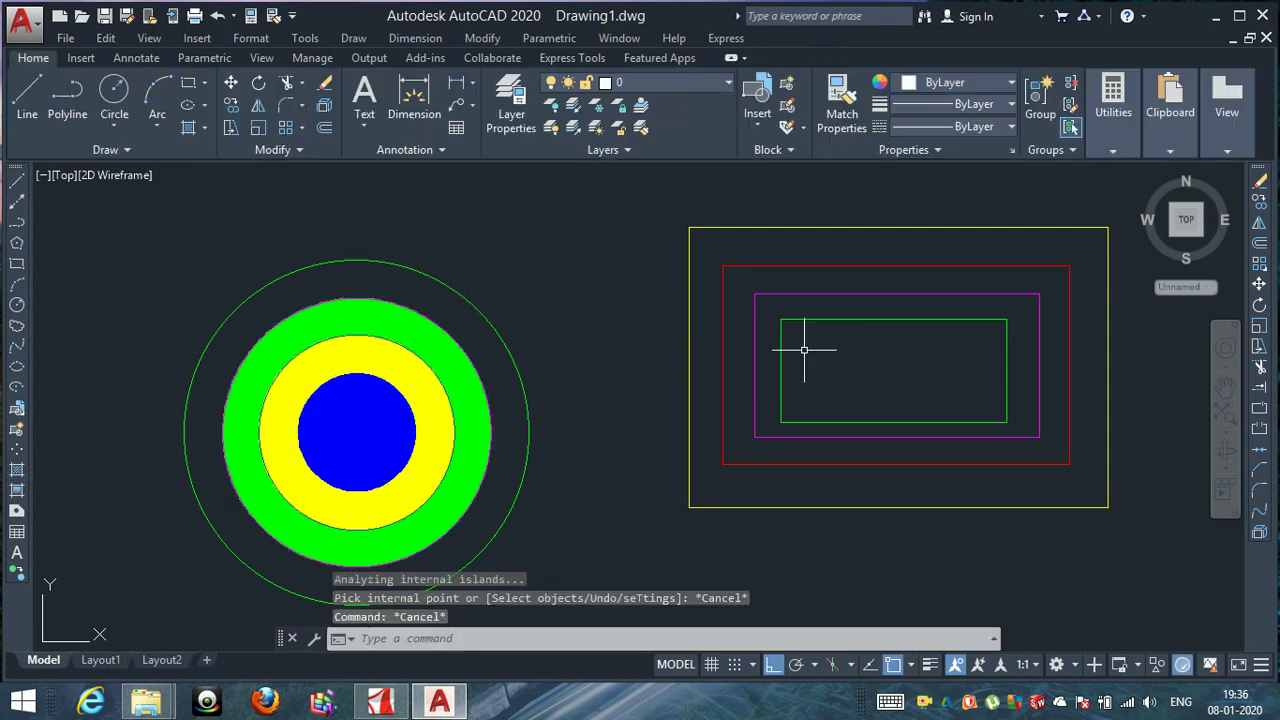
Fill the innermost rectangle and the outer rectangular band with solid green gradient.
key("Return")
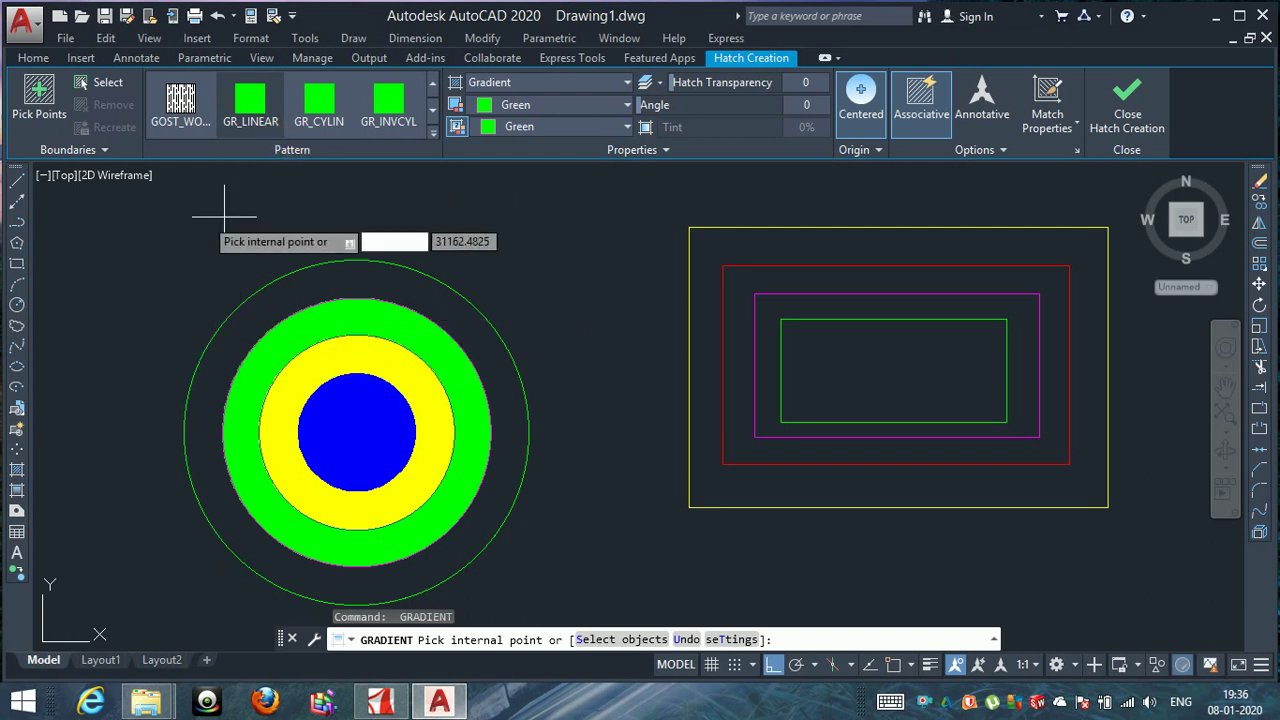
left_click(39, 100)
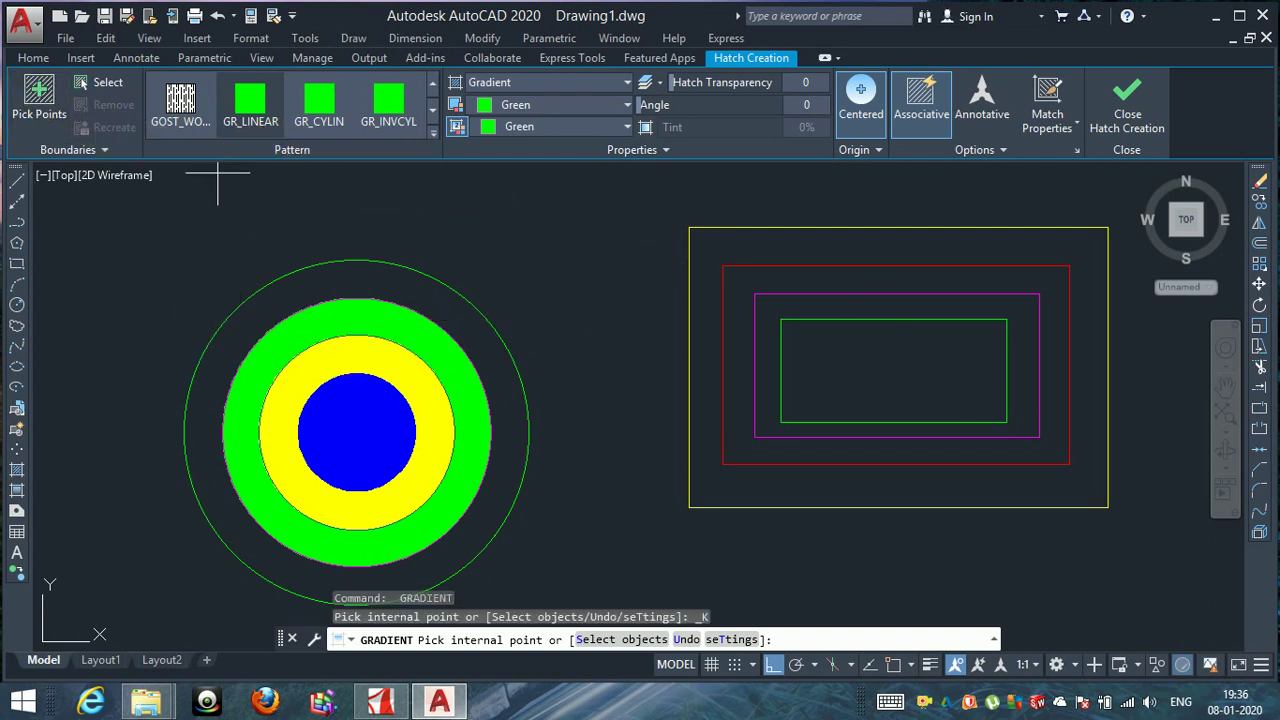
left_click(961, 359)
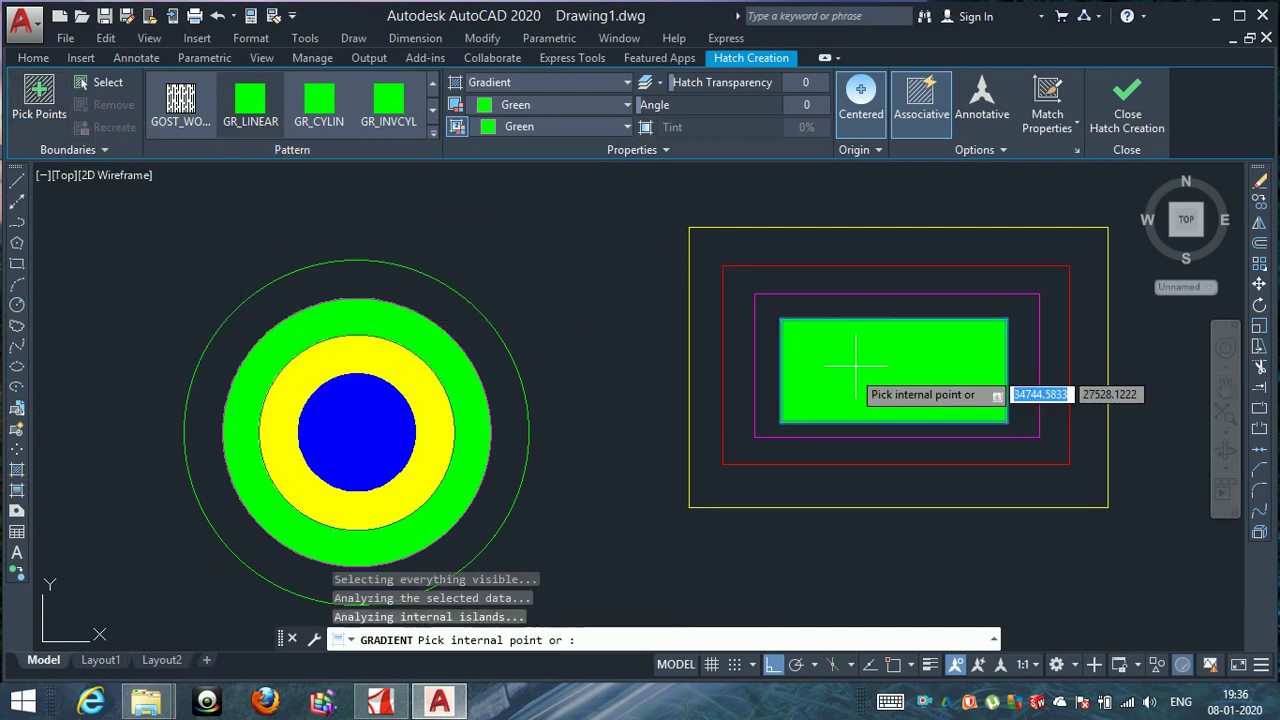
left_click(827, 240)
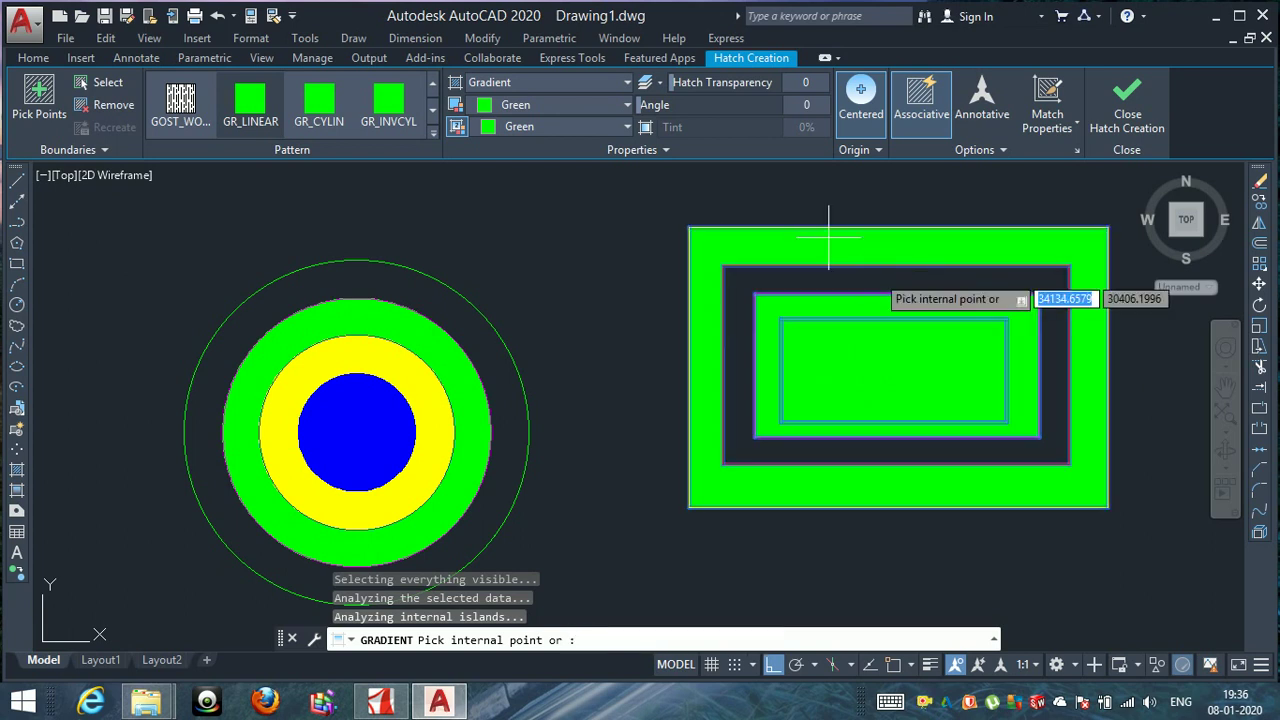
key("Escape")
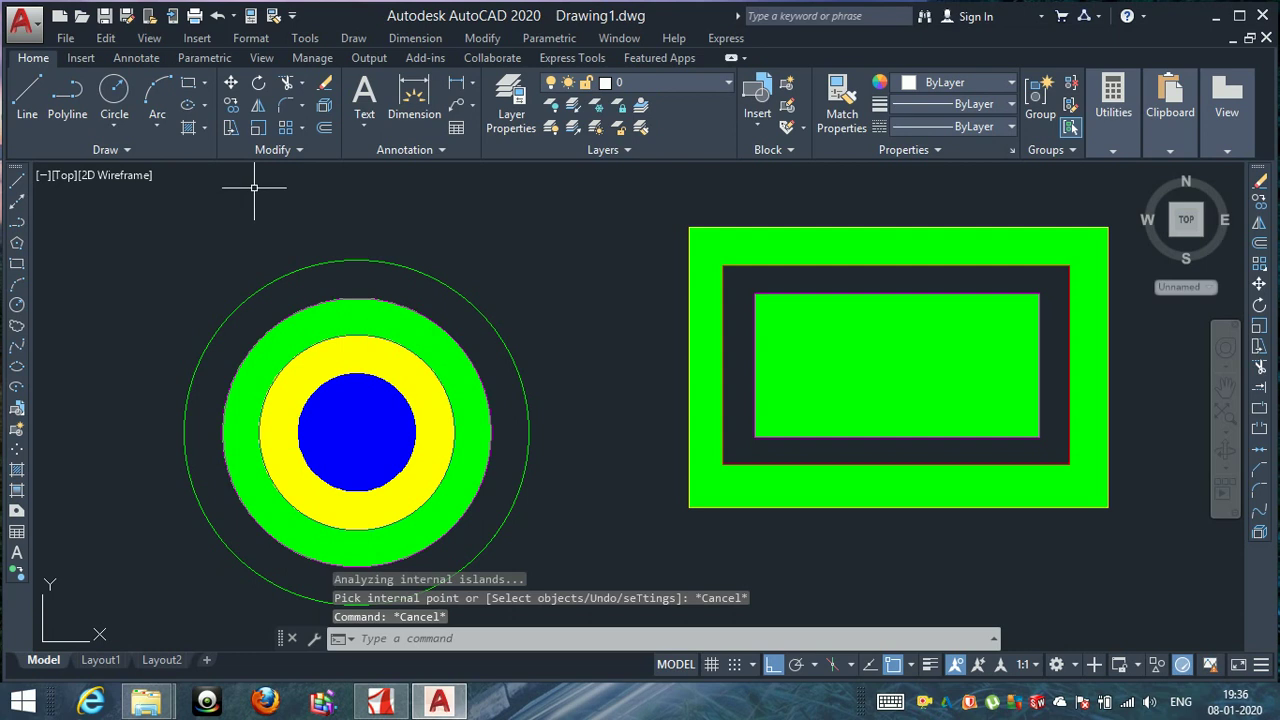
key("Return")
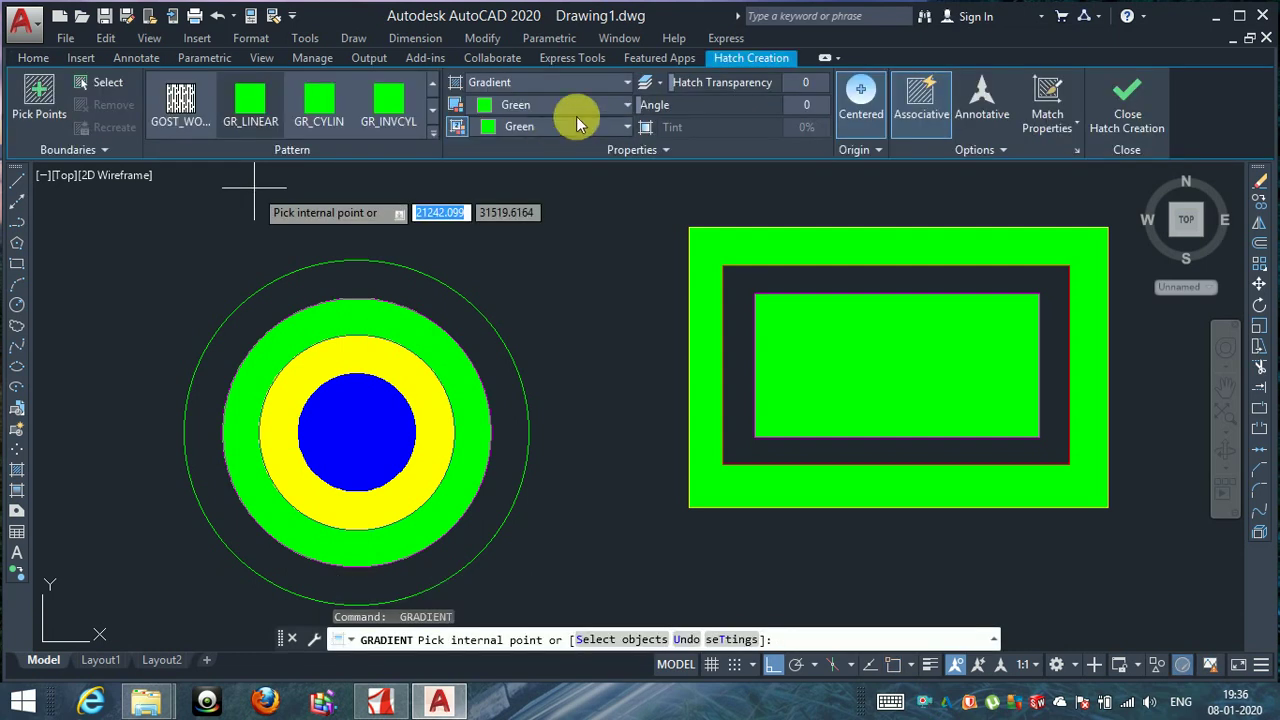